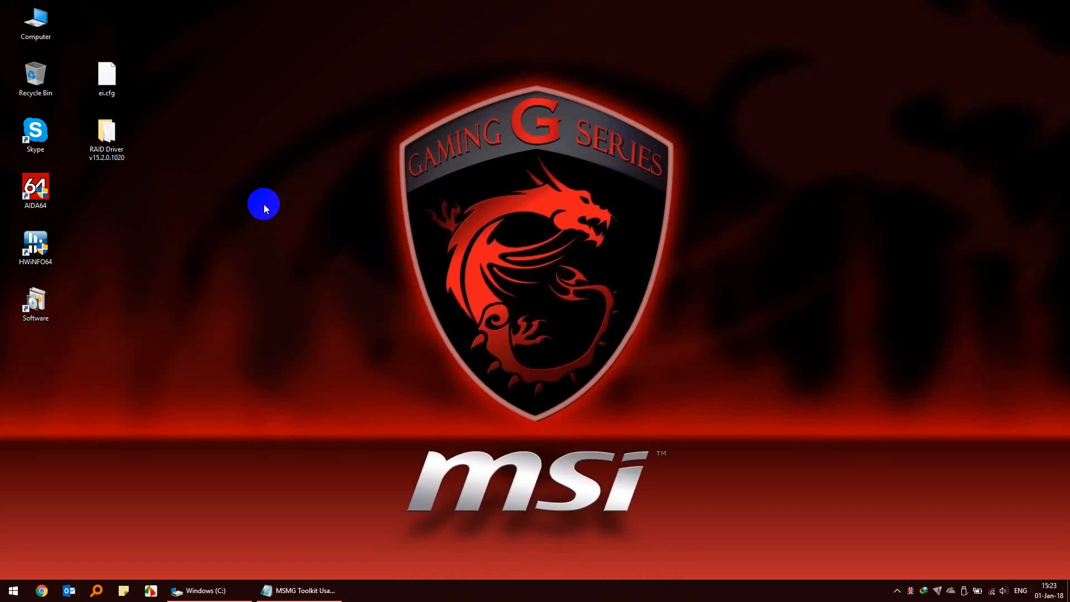
# Open the Windows (C:) drive from the Computer window
pyautogui.doubleClick(53, 28)
pyautogui.click(467, 381)
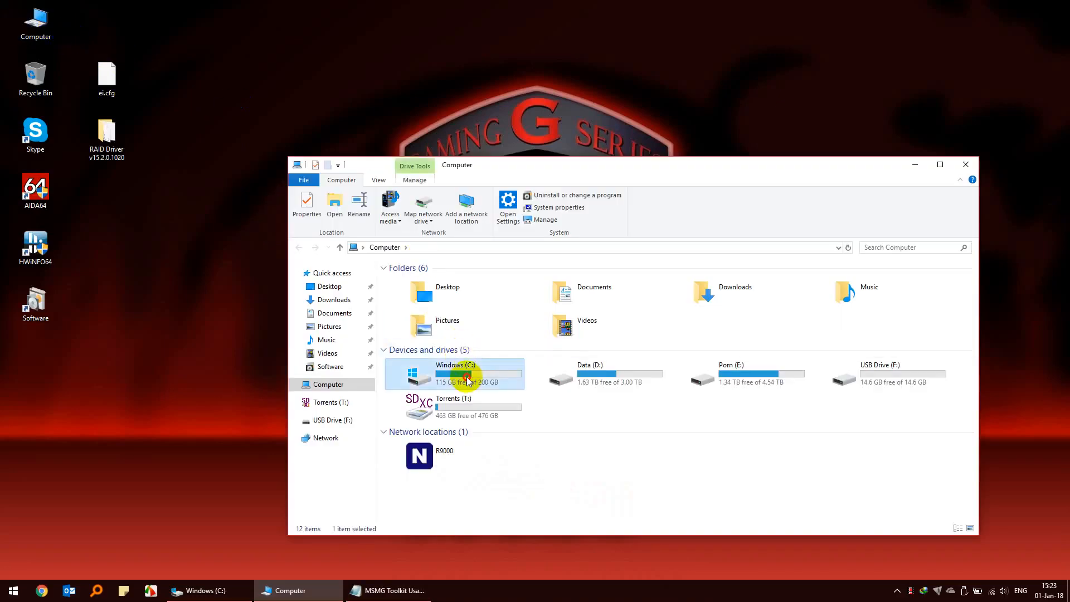
pyautogui.doubleClick(467, 381)
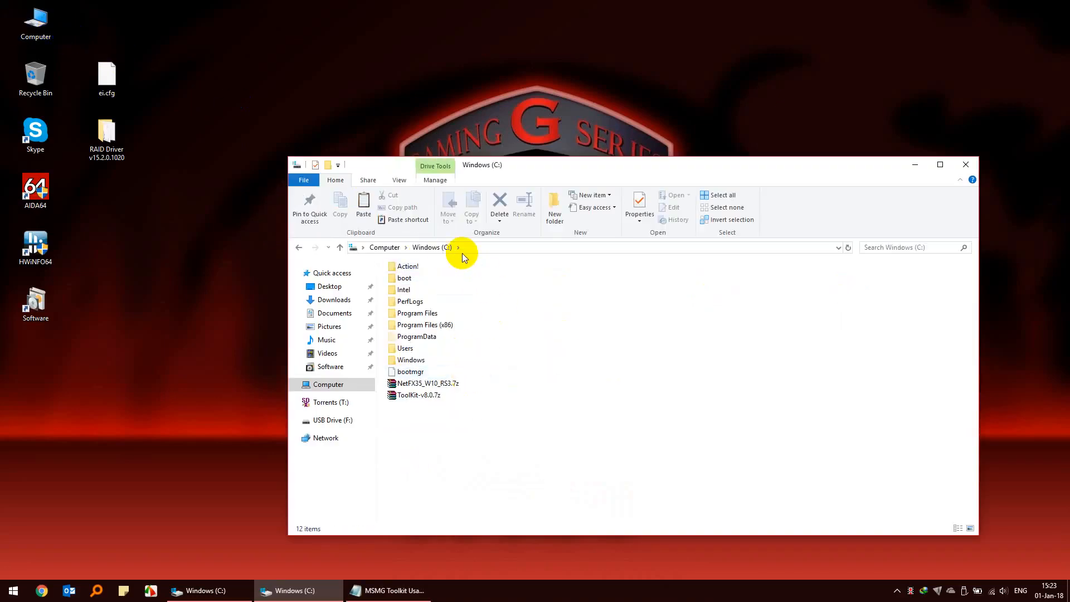
# Check the properties of the ToolKit-v8.0.7z archive on drive C
pyautogui.click(432, 386)
pyautogui.click(429, 402)
pyautogui.click(436, 384)
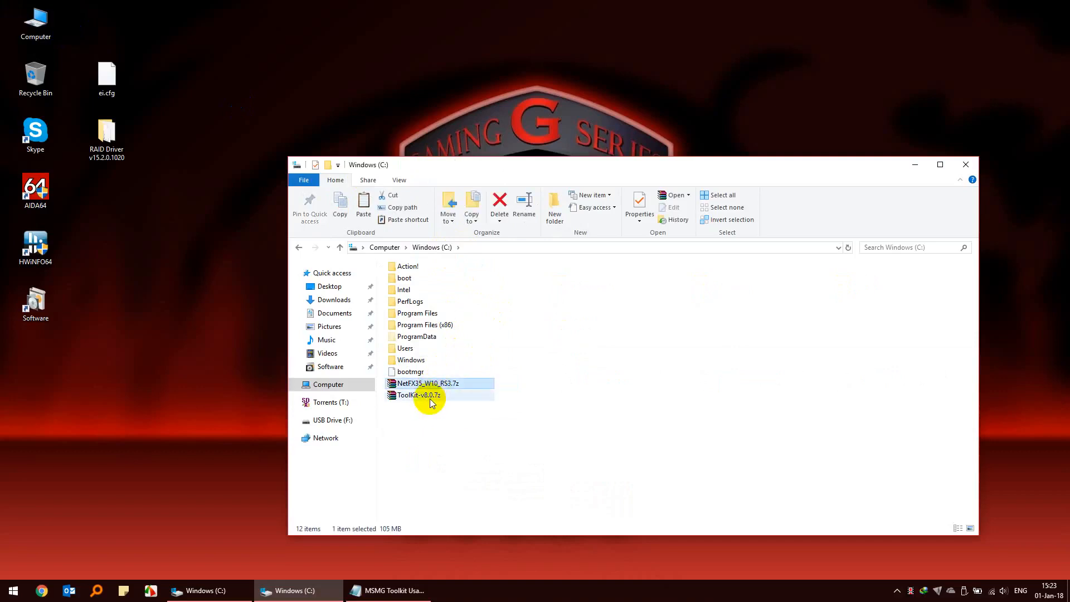
pyautogui.rightClick(432, 399)
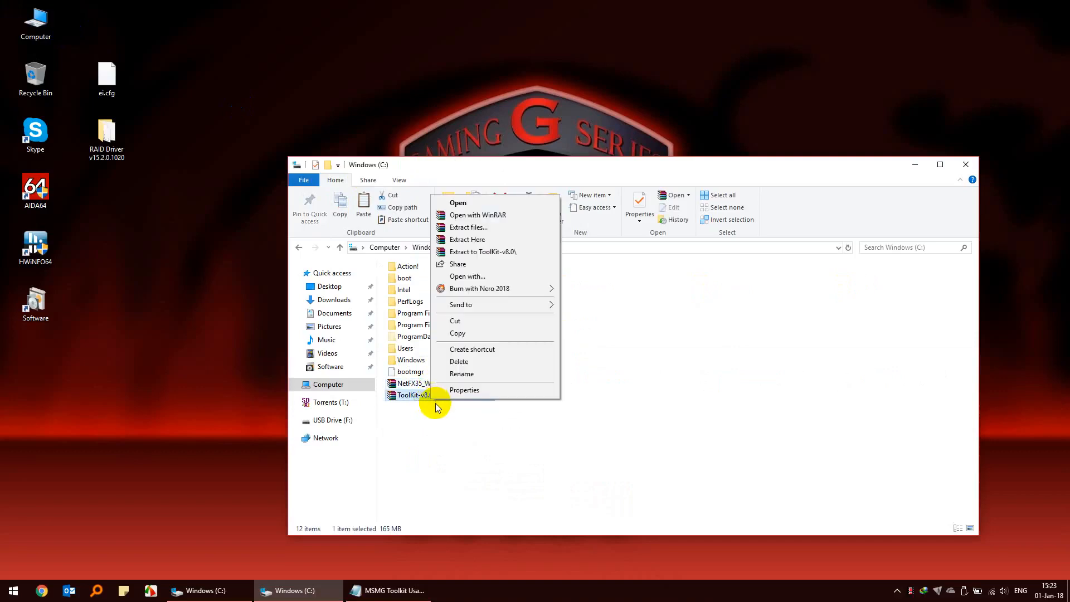
pyautogui.click(439, 419)
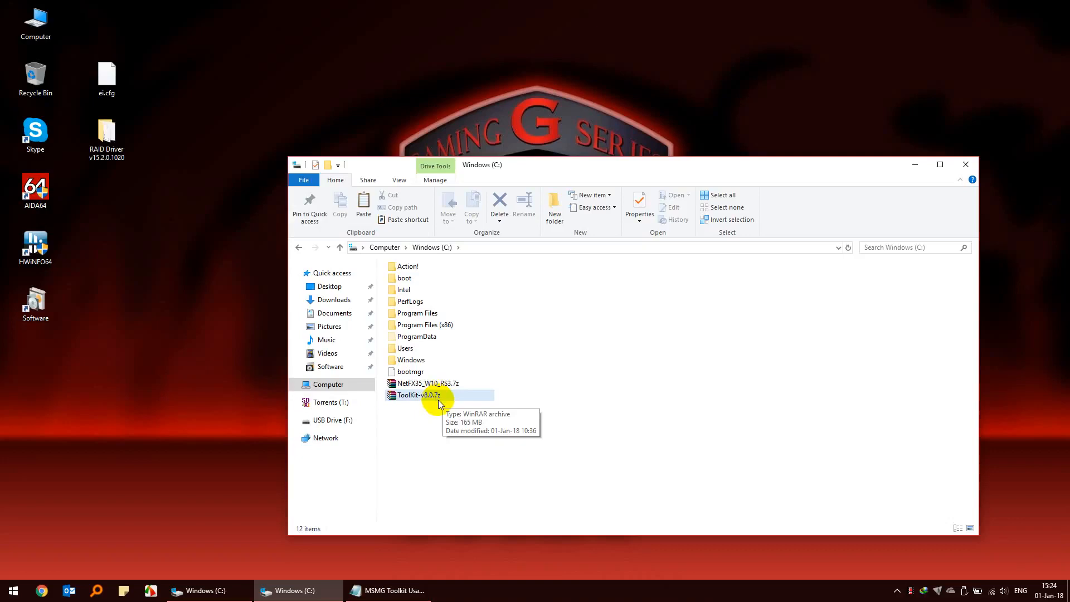
pyautogui.rightClick(445, 399)
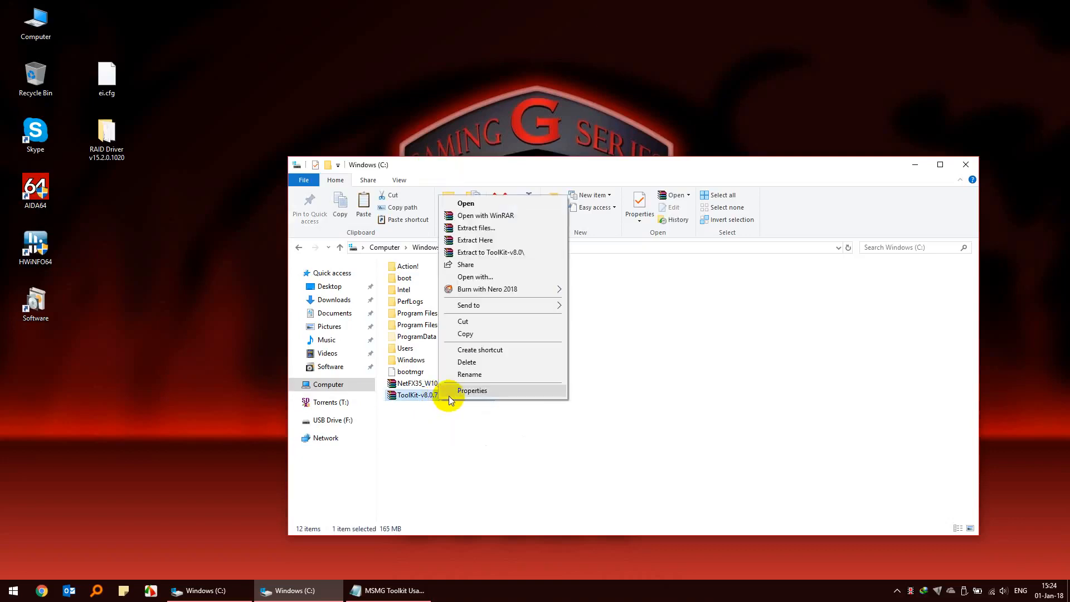
pyautogui.click(453, 392)
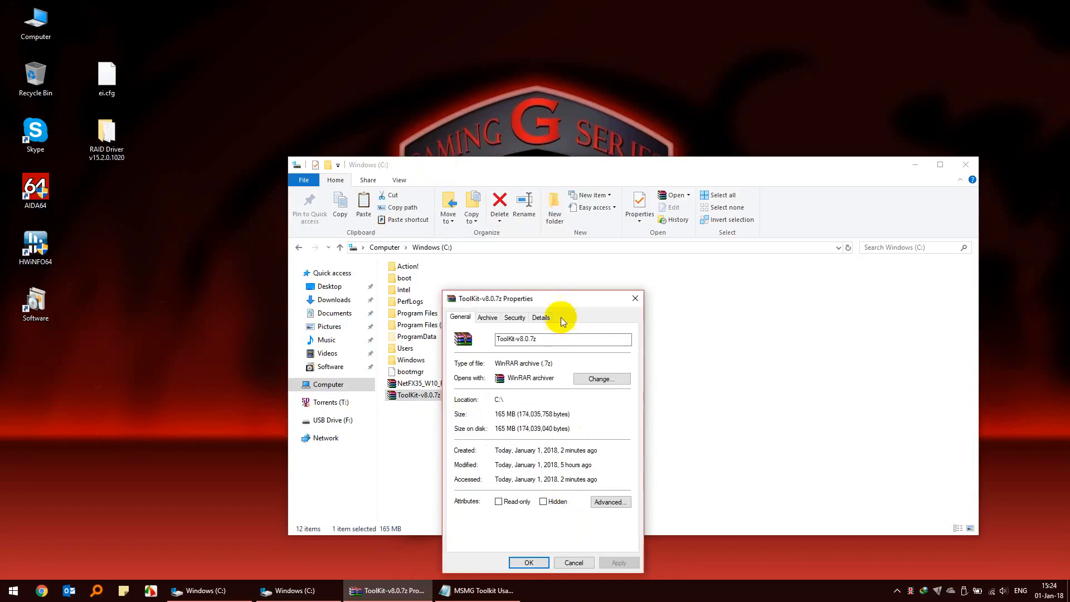
pyautogui.moveTo(564, 298); pyautogui.dragTo(580, 227)
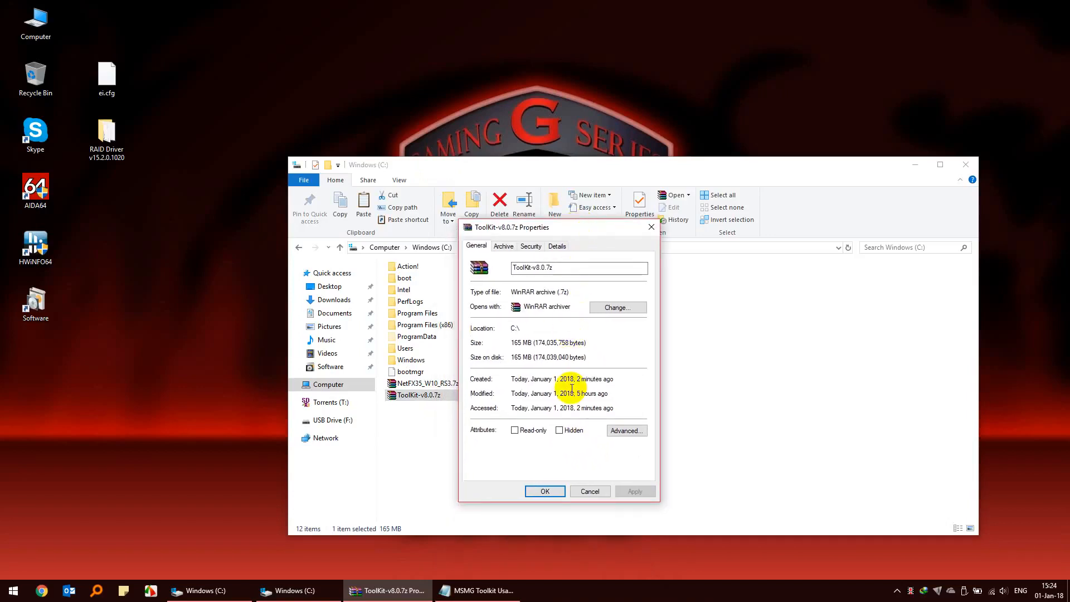
pyautogui.click(556, 493)
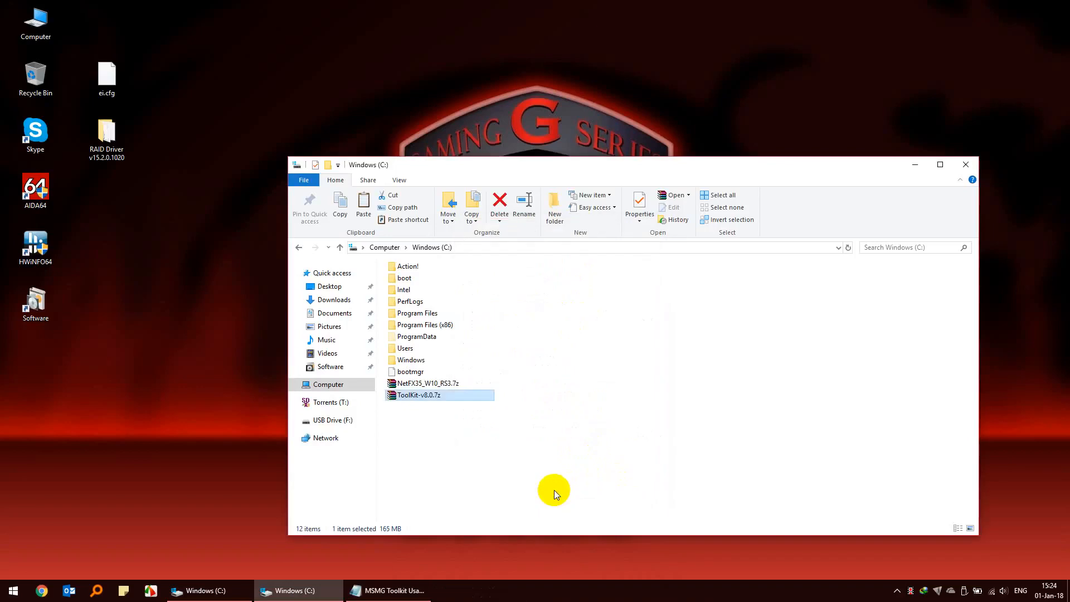
# Extract ToolKit-v8.0.7z to its own ToolKit-v8.0 folder and delete the archive with administrator permission
pyautogui.rightClick(430, 401)
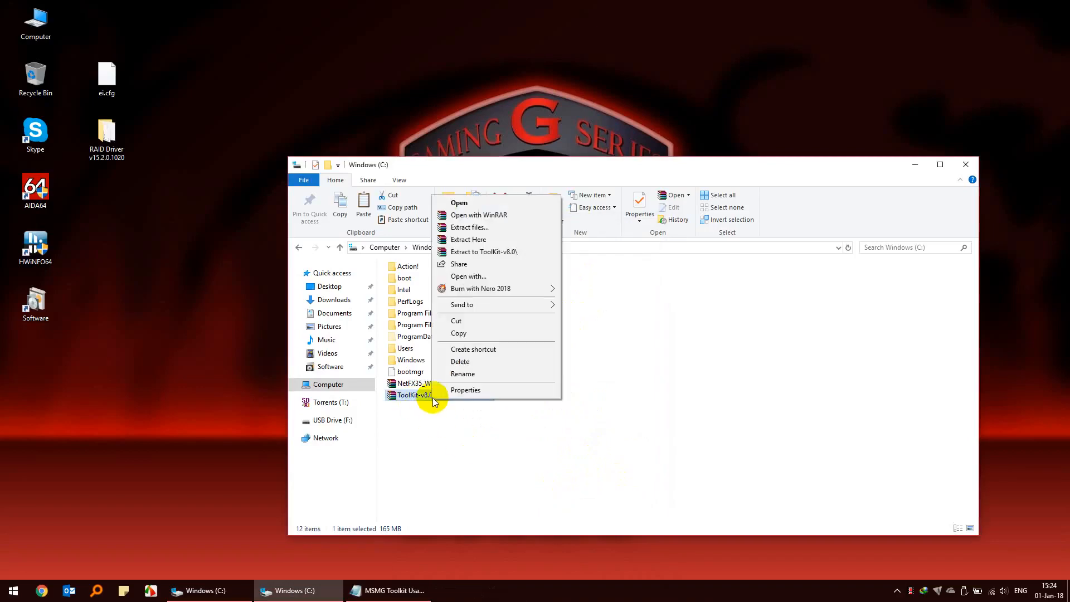
pyautogui.click(500, 252)
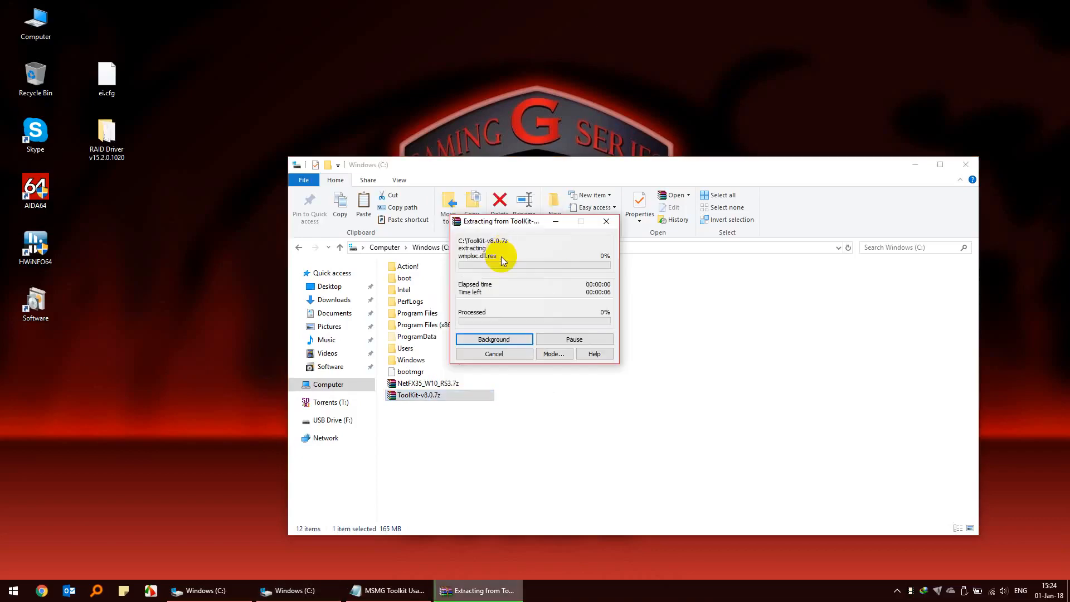
pyautogui.rightClick(438, 394)
pyautogui.click(464, 357)
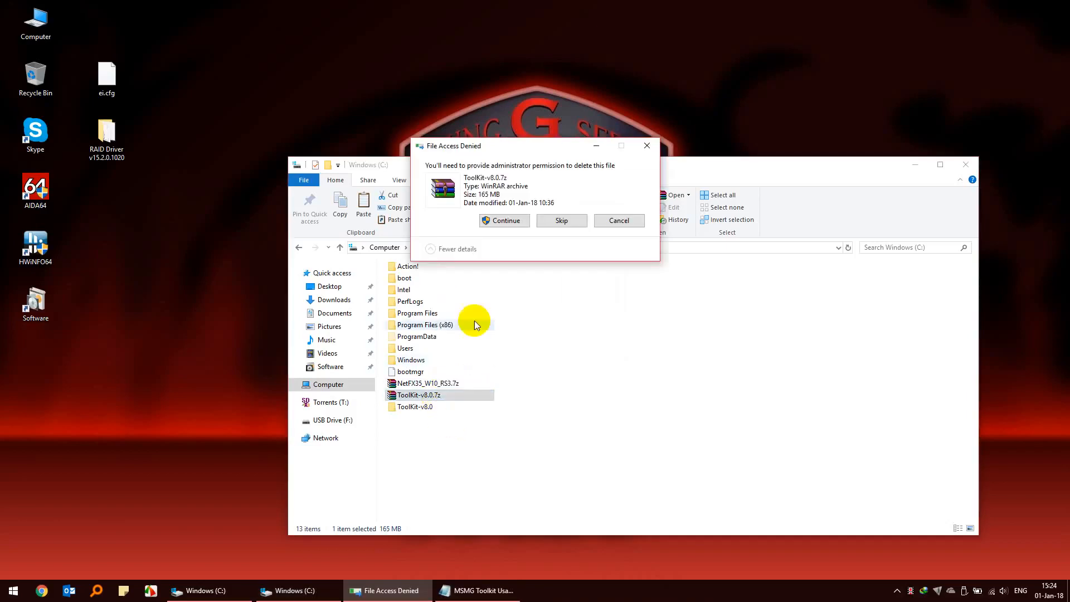
pyautogui.click(498, 220)
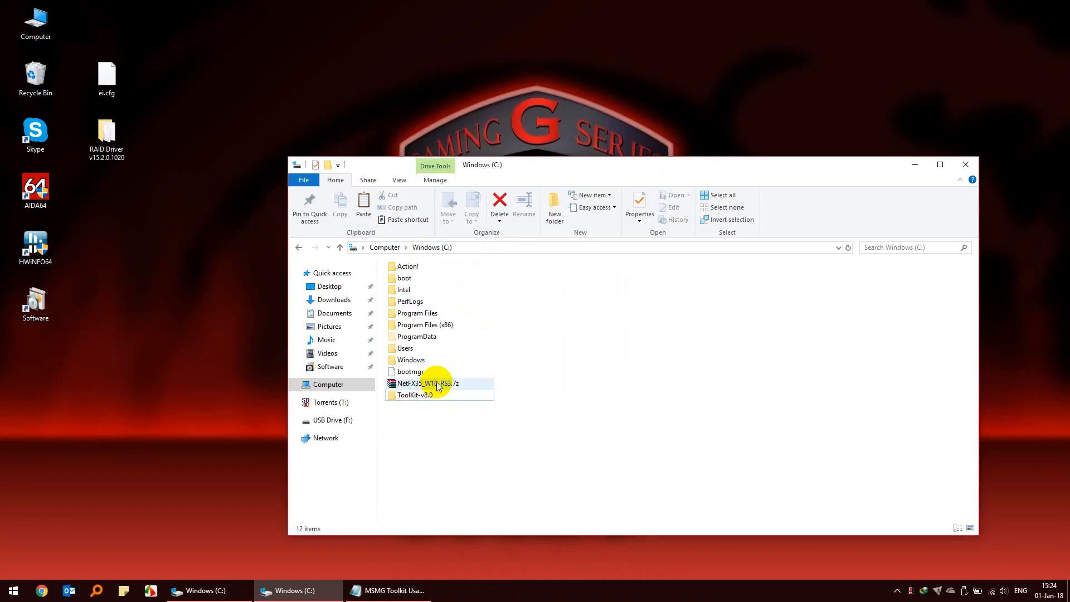
# Move NetFX35_W10_RS3.7z from drive C into the Packs folder of ToolKit-v8.0, granting administrator permission
pyautogui.rightClick(436, 383)
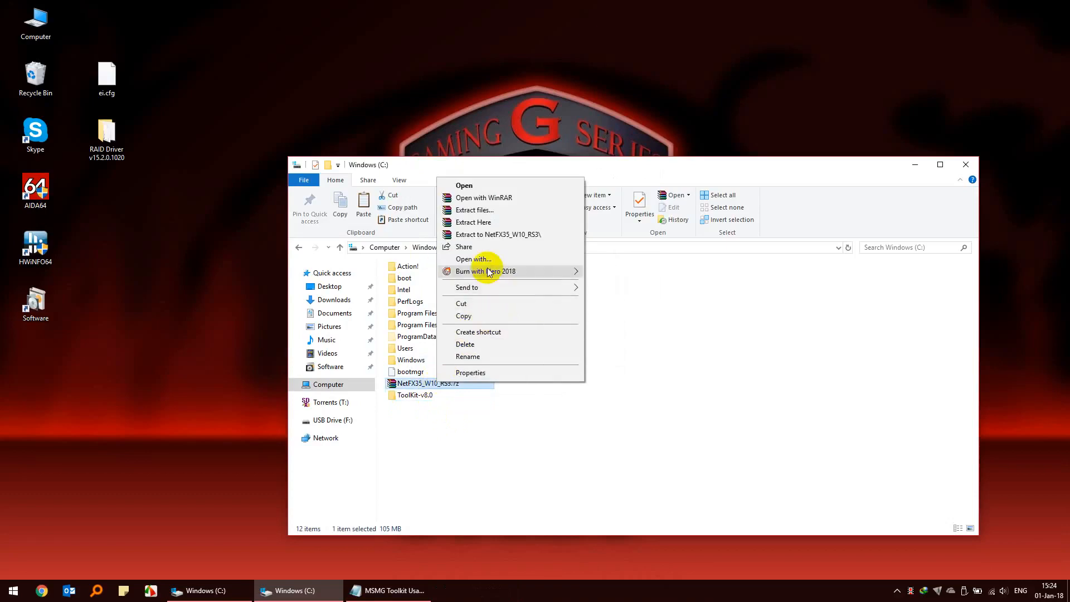
pyautogui.click(543, 430)
pyautogui.rightClick(453, 384)
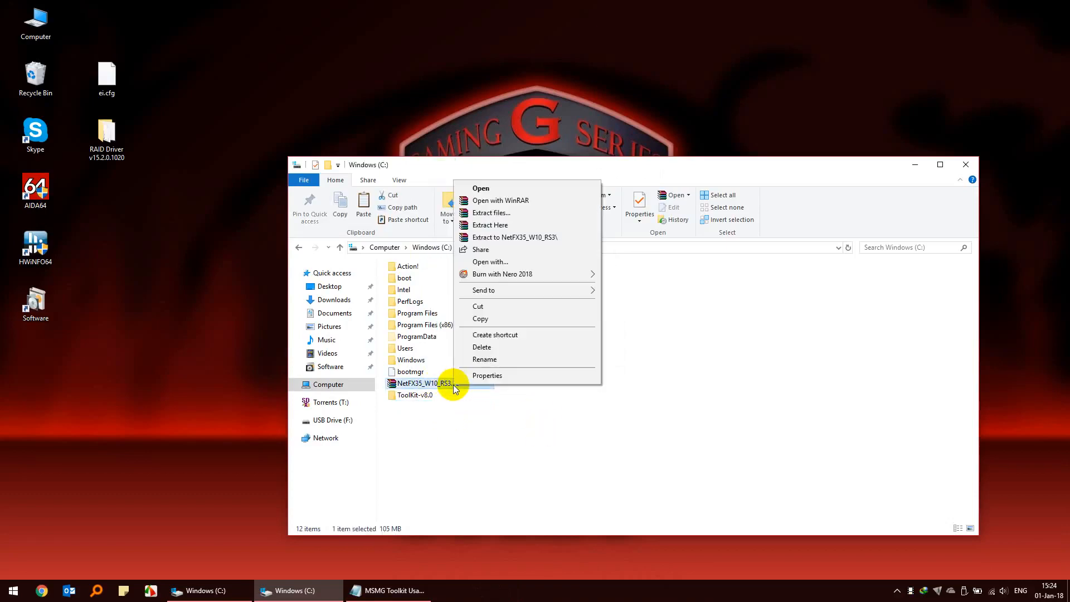
pyautogui.click(477, 307)
pyautogui.doubleClick(415, 395)
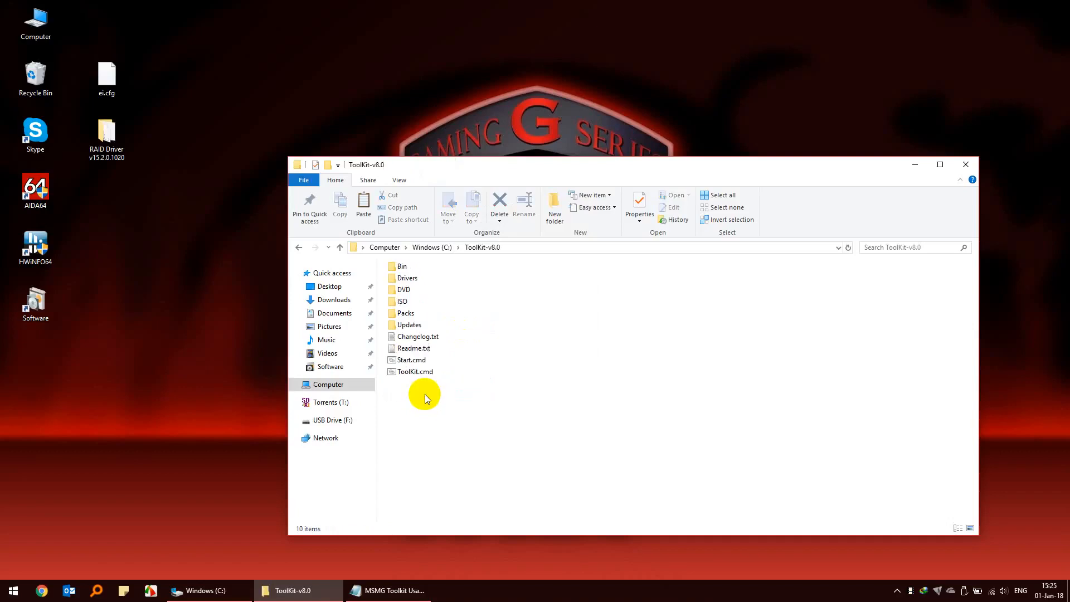
pyautogui.doubleClick(401, 313)
pyautogui.rightClick(567, 398)
pyautogui.click(611, 479)
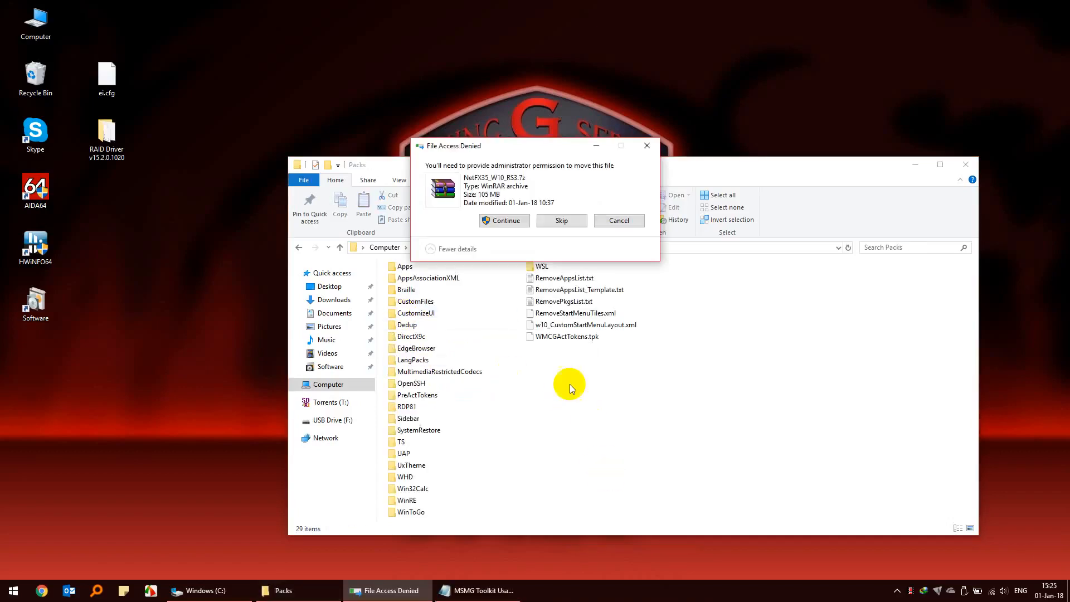
pyautogui.click(491, 220)
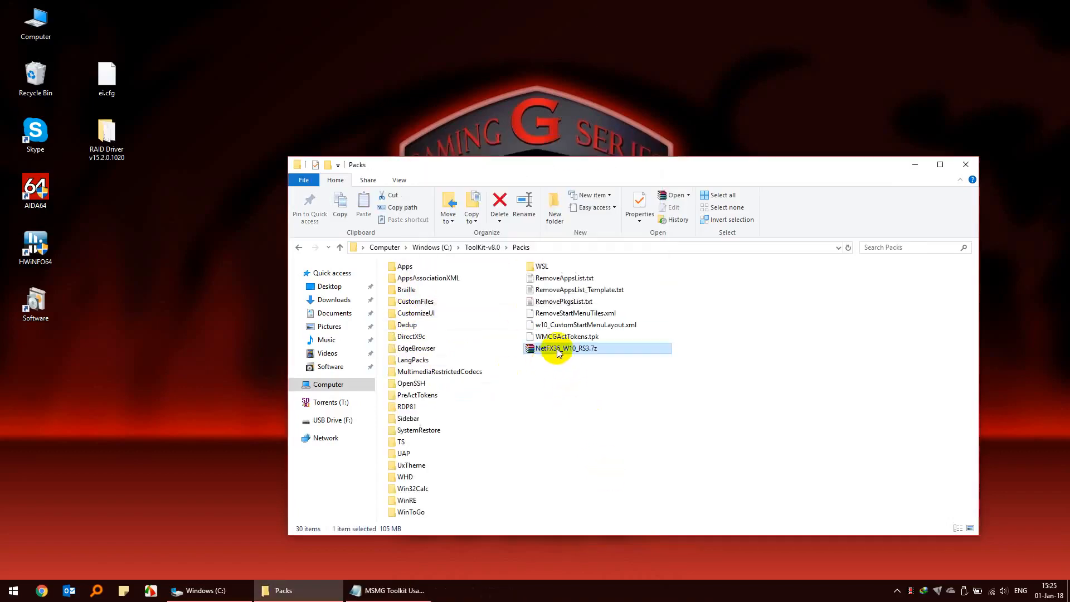
# Check the properties of NetFX35_W10_RS3.7z in the Packs folder
pyautogui.rightClick(557, 349)
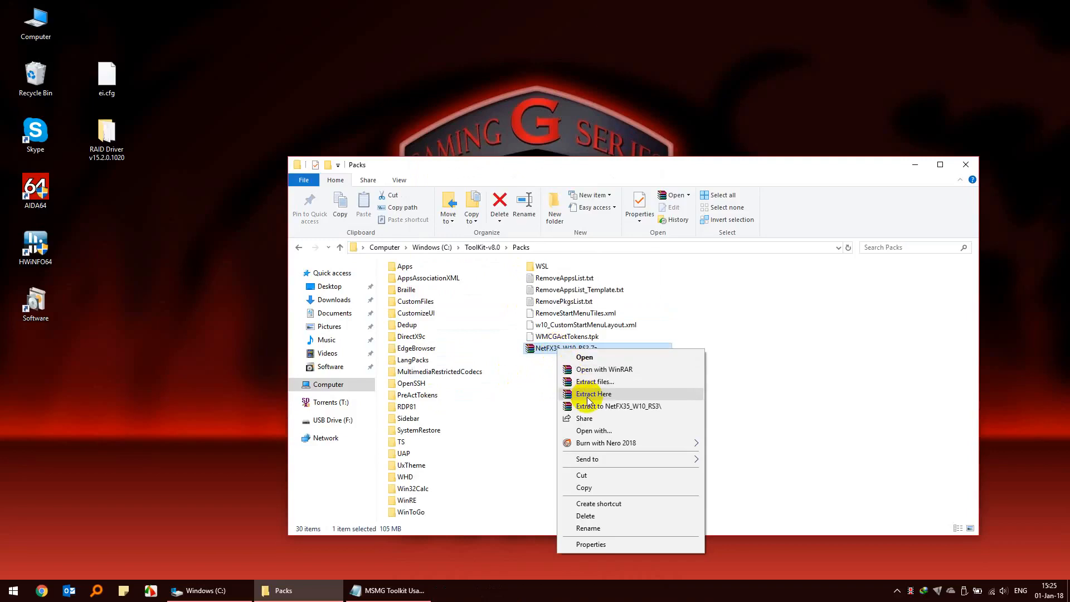
pyautogui.click(590, 545)
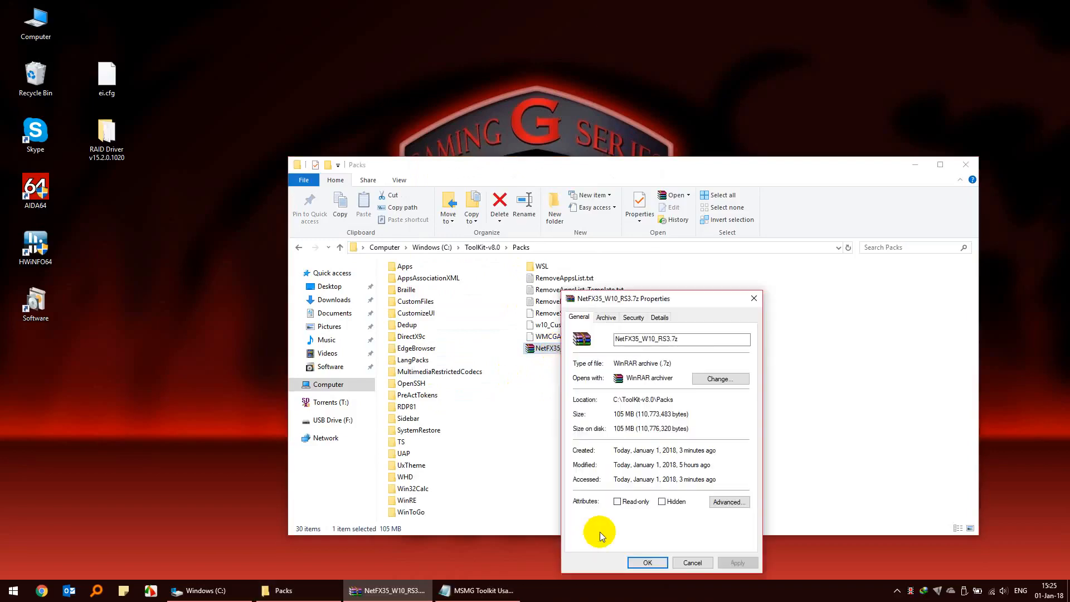
pyautogui.click(687, 563)
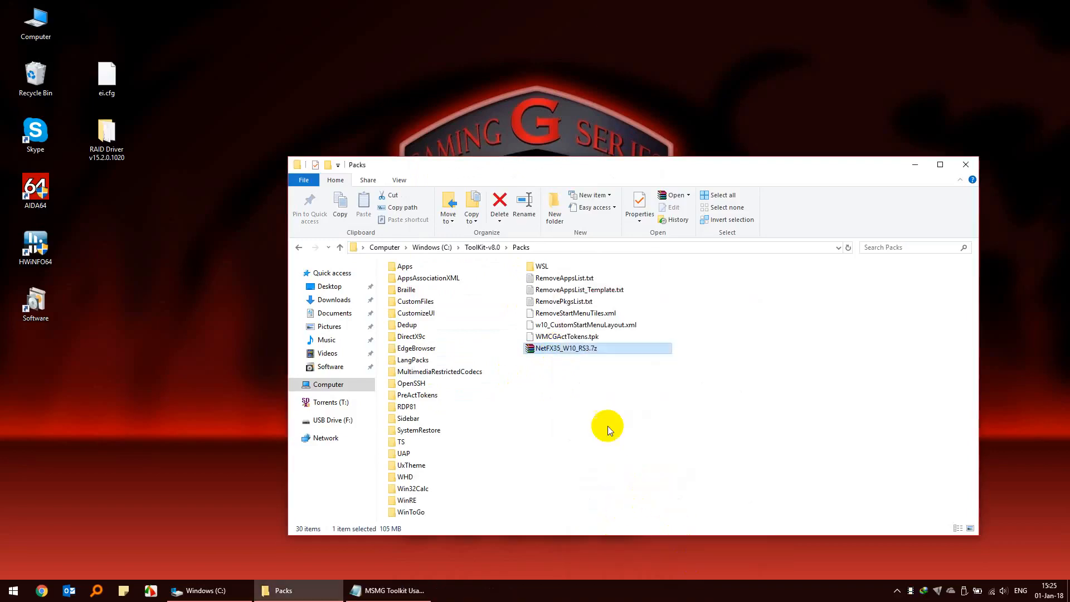
# Extract NetFX35_W10_RS3.7z directly into the Packs folder and permanently delete the archive with administrator permission
pyautogui.rightClick(573, 348)
pyautogui.click(613, 393)
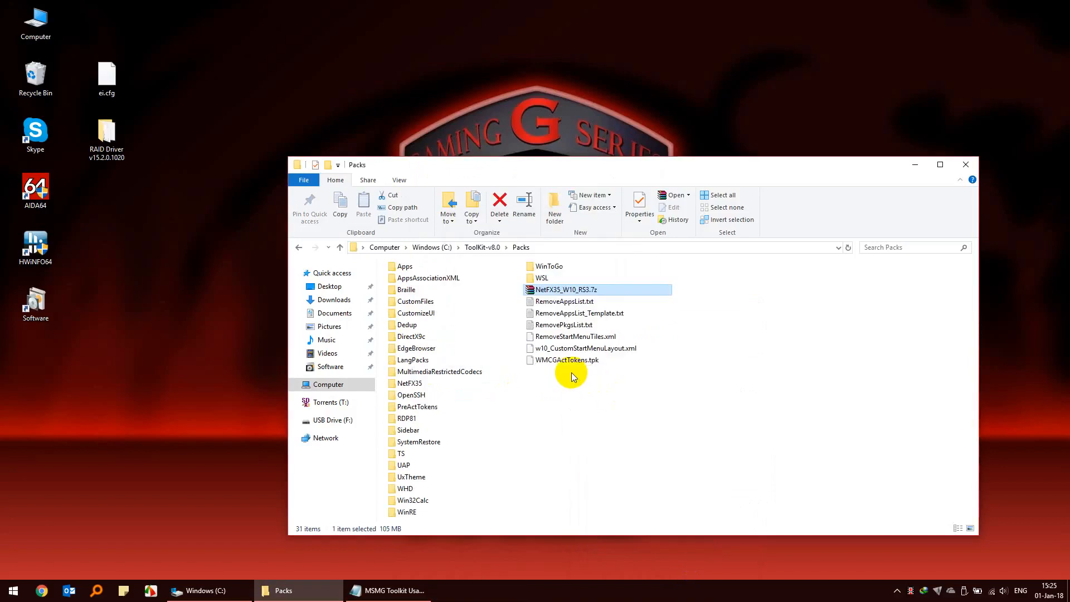
pyautogui.click(413, 384)
pyautogui.click(545, 290)
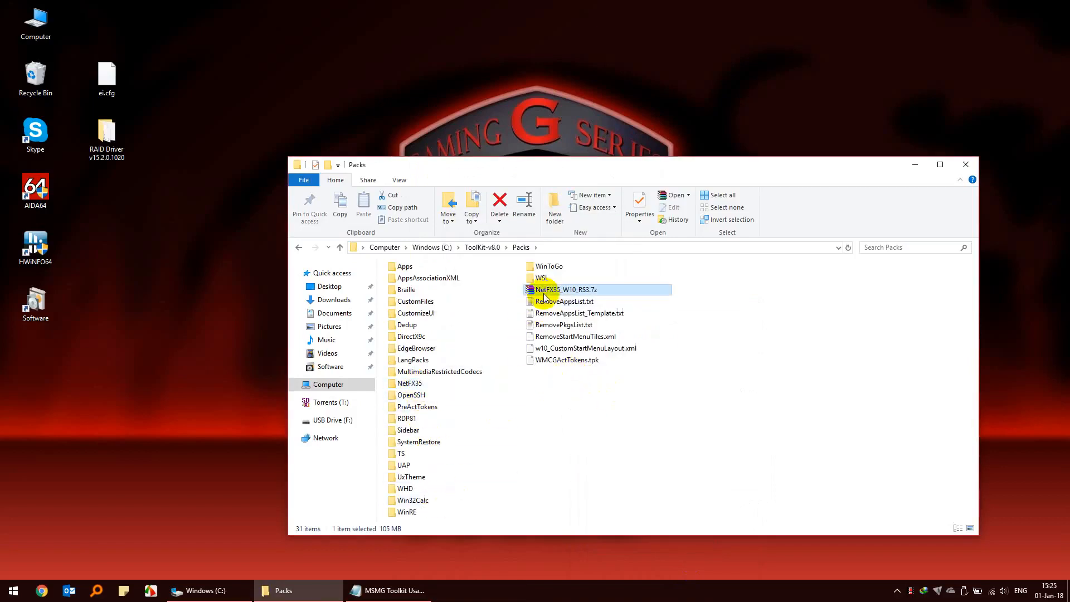
pyautogui.hotkey('shift', 'Delete')
pyautogui.click(579, 304)
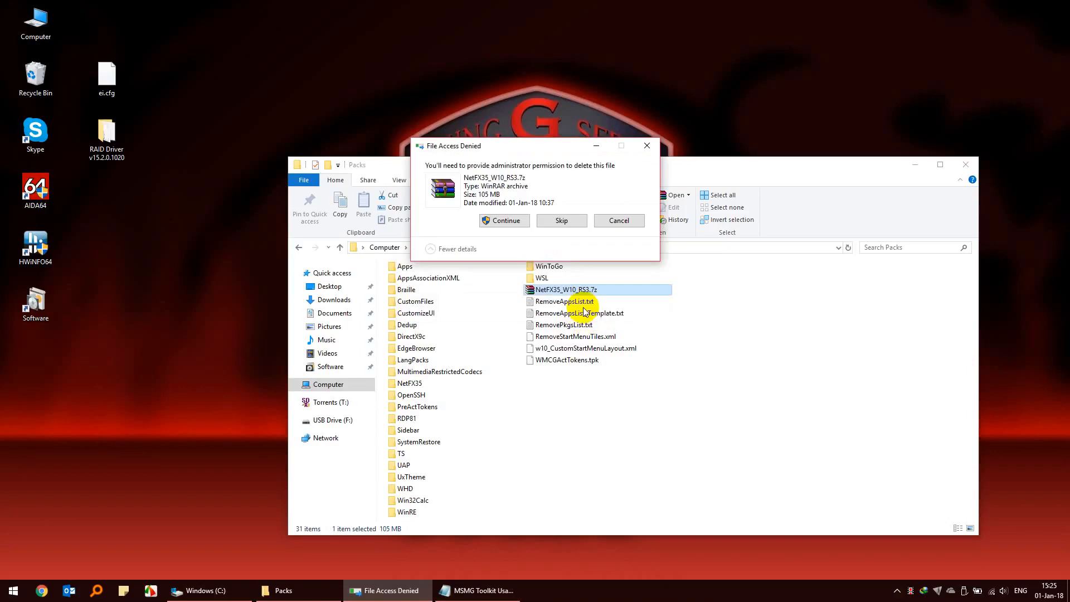
pyautogui.click(506, 221)
pyautogui.click(516, 384)
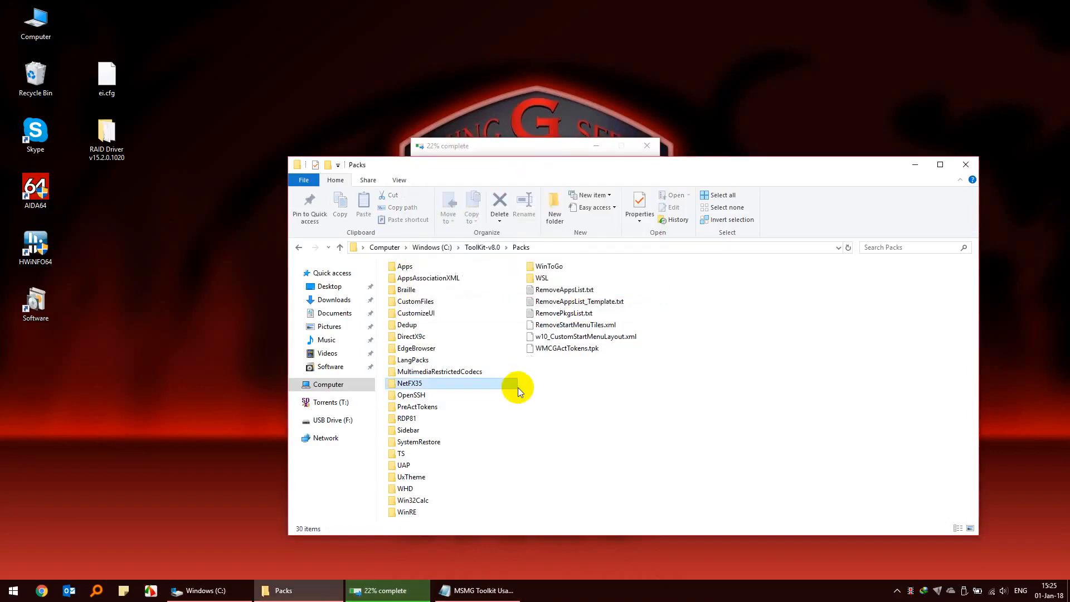
# Open the DVD folder of ToolKit-v8.0, and open D:\ISO\Windows 10 in a second window
pyautogui.press('BackSpace')
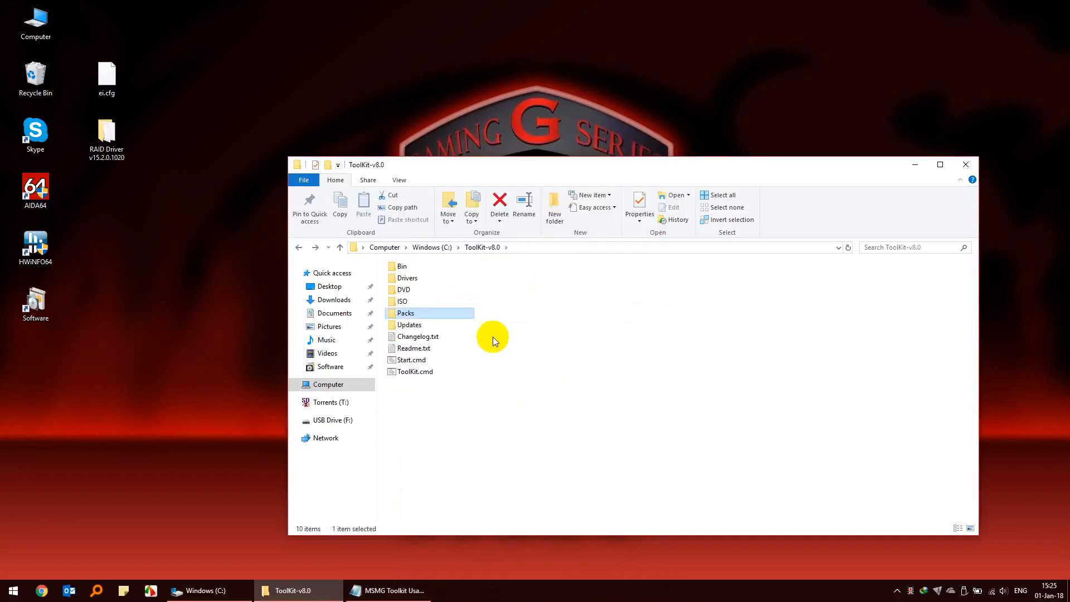
pyautogui.doubleClick(407, 289)
pyautogui.doubleClick(36, 22)
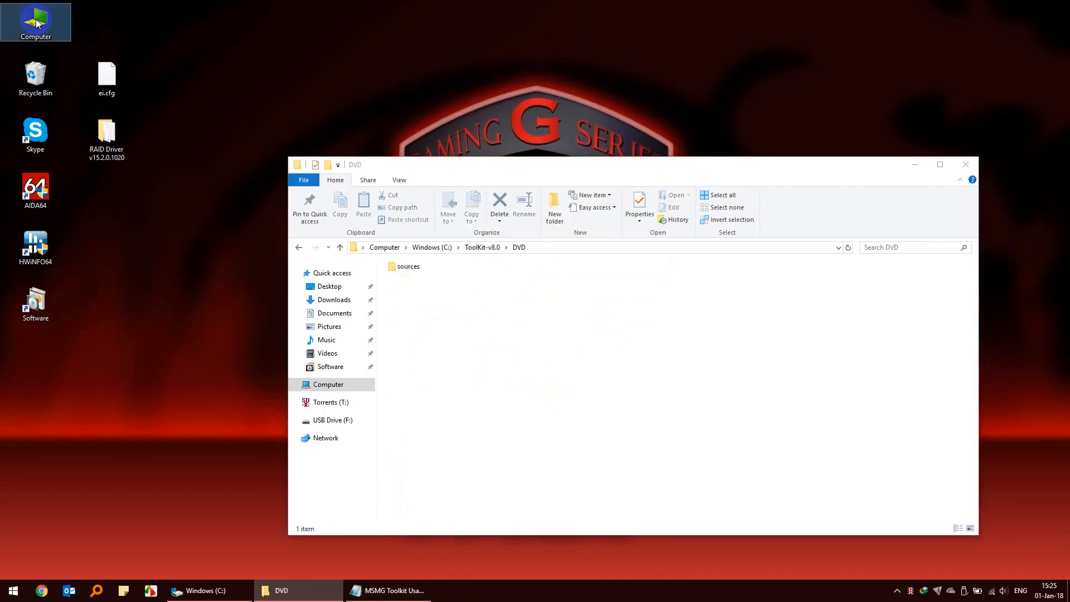
pyautogui.doubleClick(660, 387)
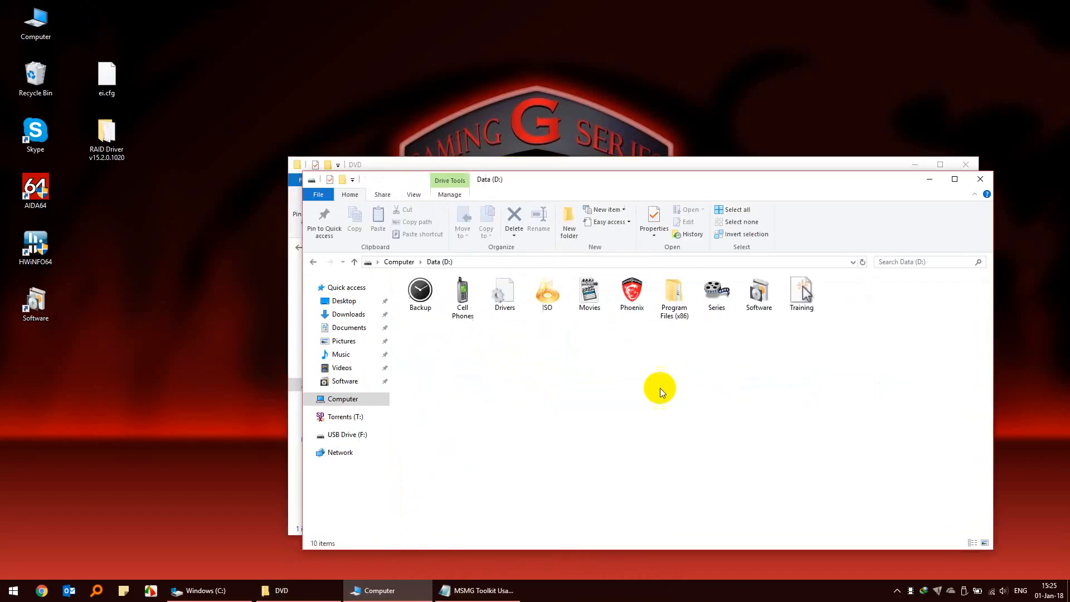
pyautogui.doubleClick(551, 292)
pyautogui.doubleClick(437, 339)
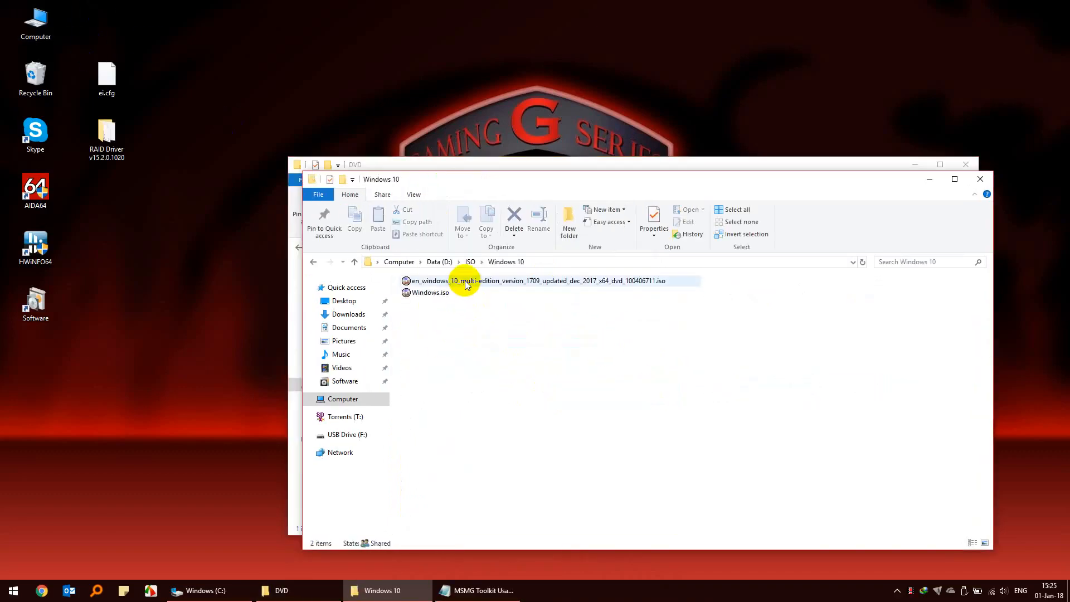
# Copy the file en_windows_10_multi-edition_version_1709_updated_dec_2017_x64_dvd_100406711.iso to the clipboard and close the Windows 10 folder window
pyautogui.rightClick(467, 284)
pyautogui.click(454, 341)
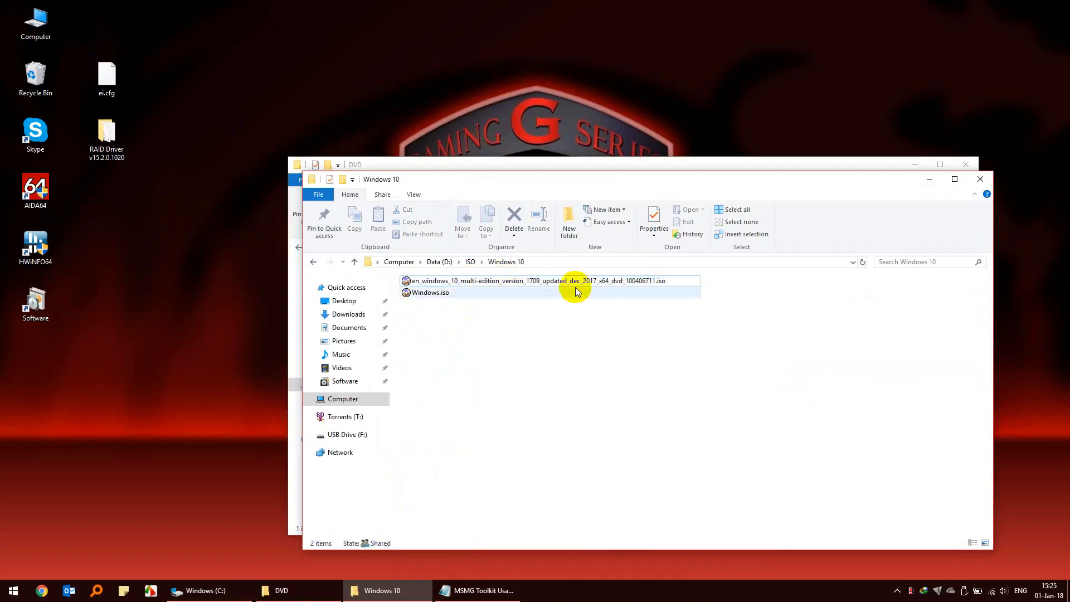
pyautogui.click(606, 284)
pyautogui.rightClick(605, 284)
pyautogui.click(657, 509)
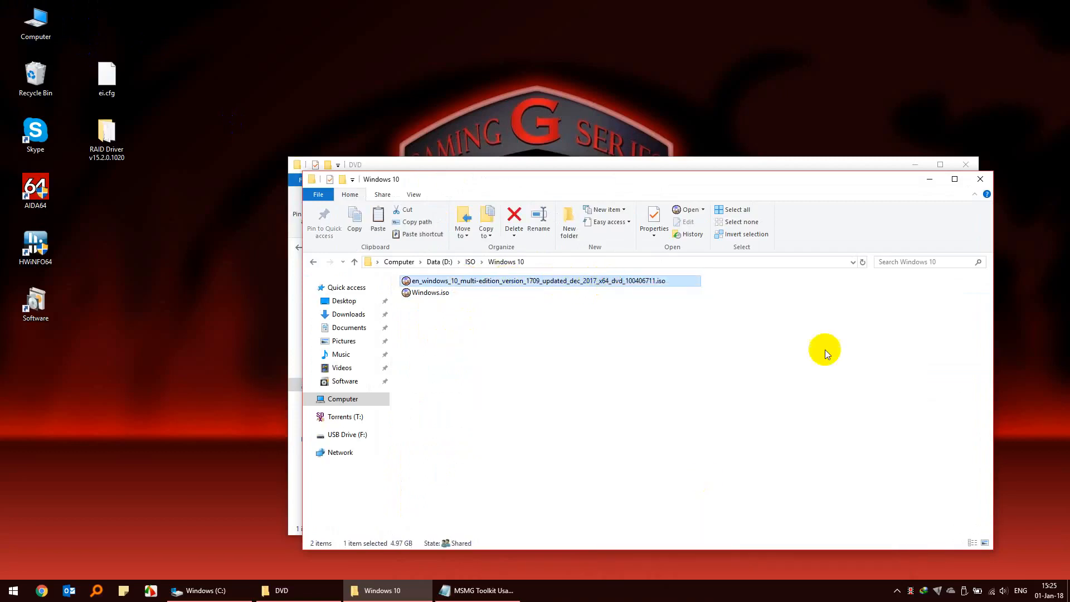
pyautogui.click(980, 179)
# Paste the Windows 10 version 1709 ISO into the toolkit's DVD folder and extract its contents directly there
pyautogui.rightClick(586, 363)
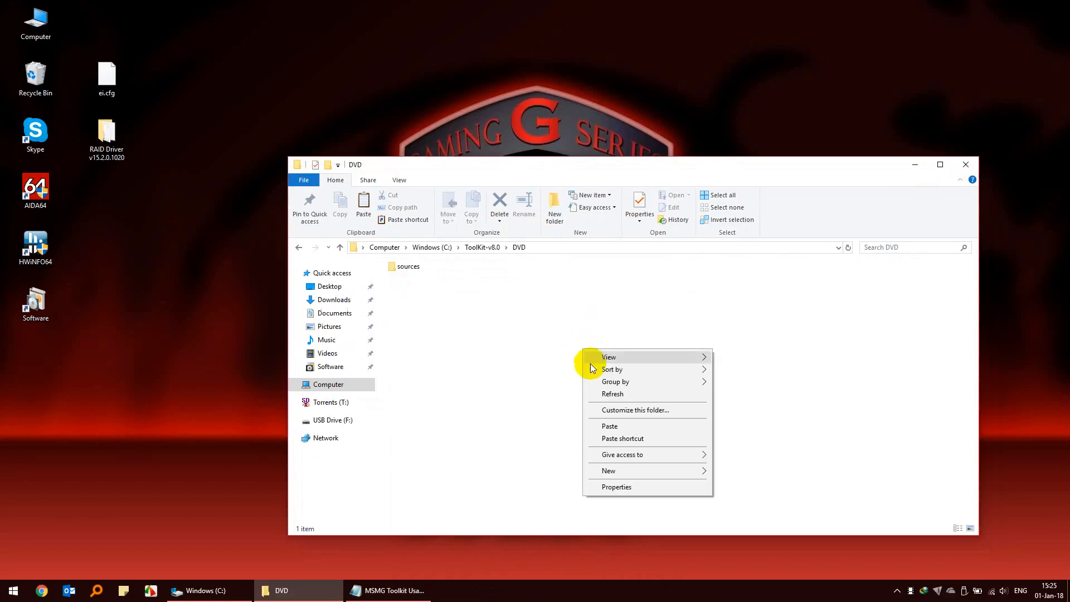
pyautogui.click(626, 426)
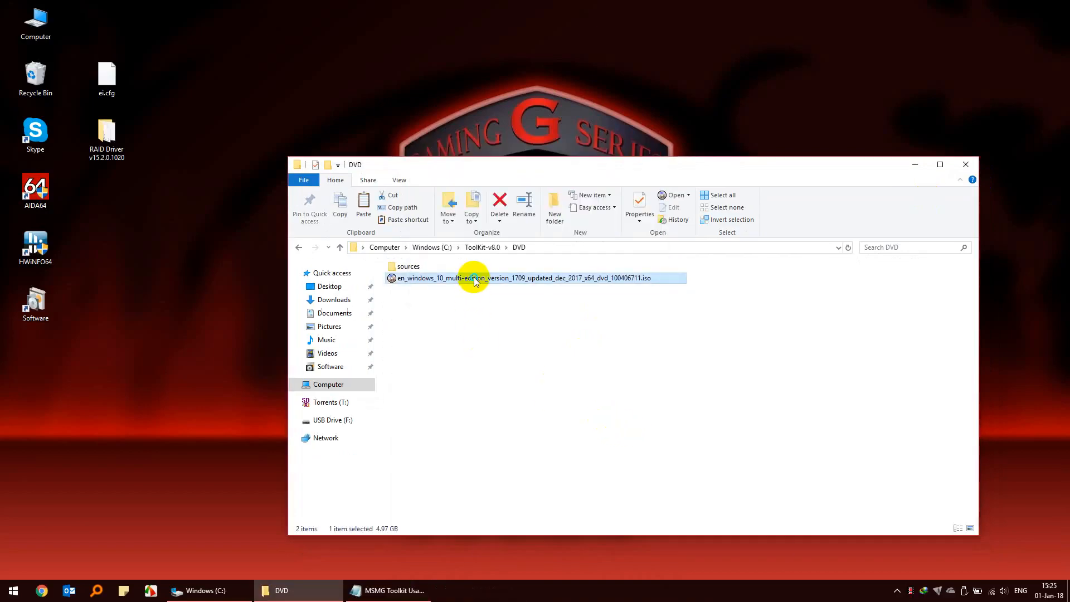
pyautogui.rightClick(474, 280)
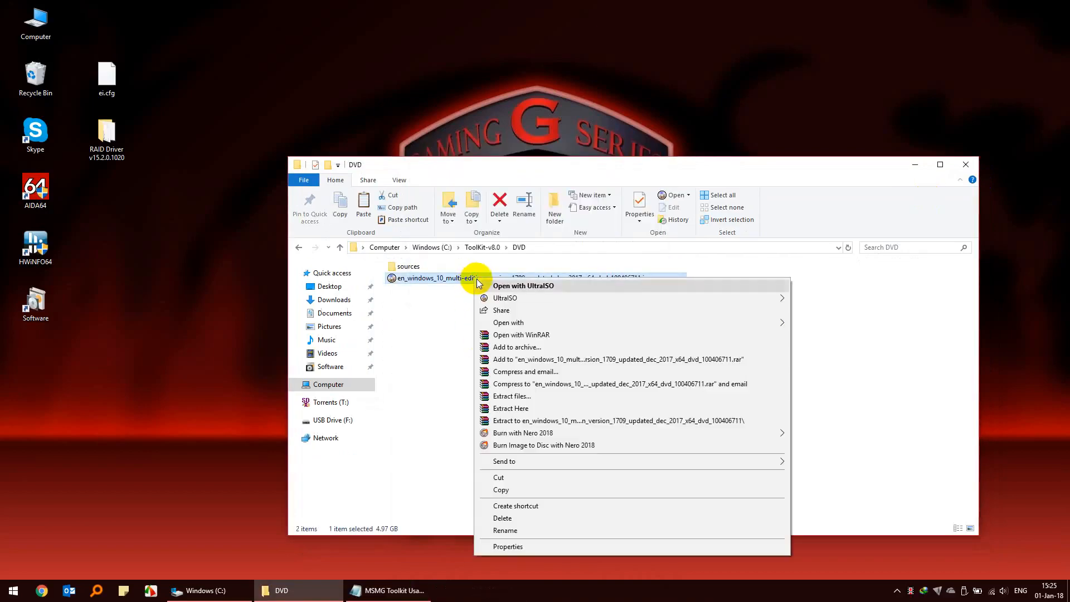
pyautogui.click(557, 410)
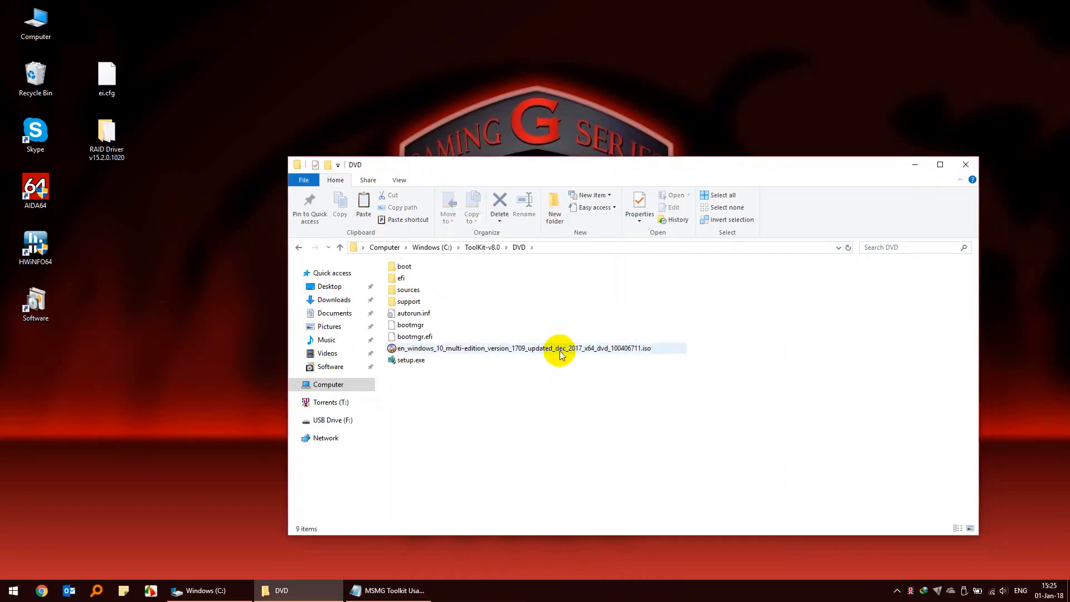
# Permanently delete the Windows 10 version 1709 ISO file from the toolkit's DVD folder
pyautogui.hotkey('shift', 'Delete')
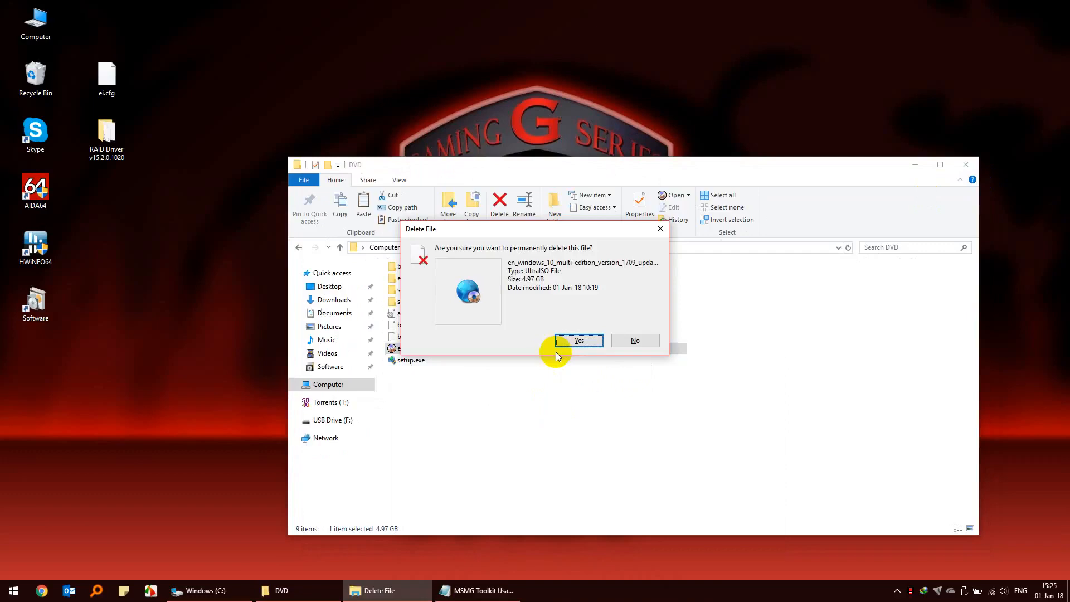
pyautogui.click(560, 342)
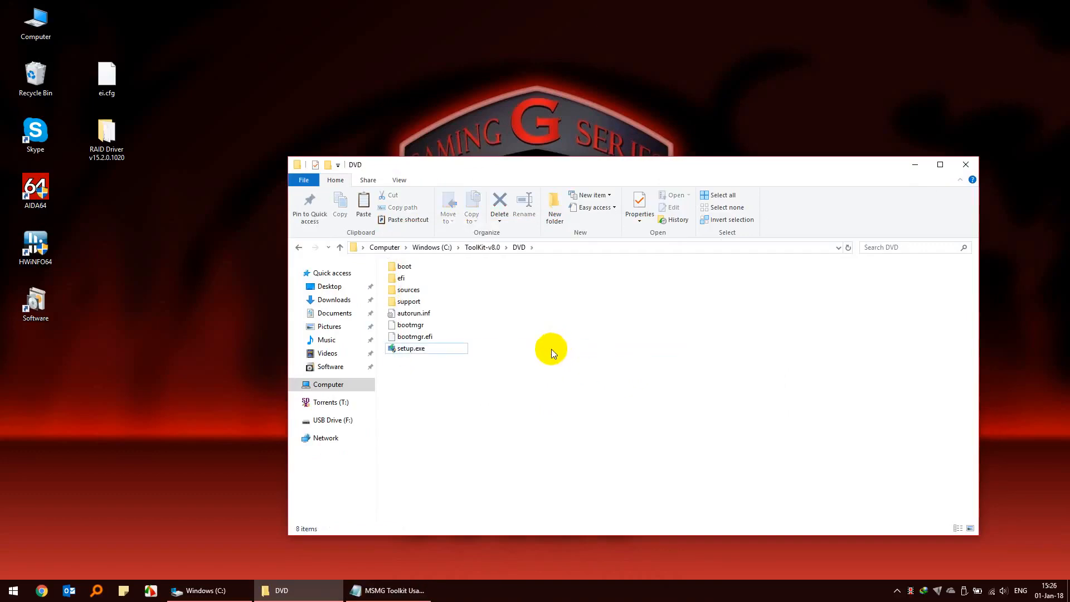
# Open the desktop file ei.cfg in Notepad without always using it for .cfg files, examine the contents and close it
pyautogui.click(122, 88)
pyautogui.click(107, 79)
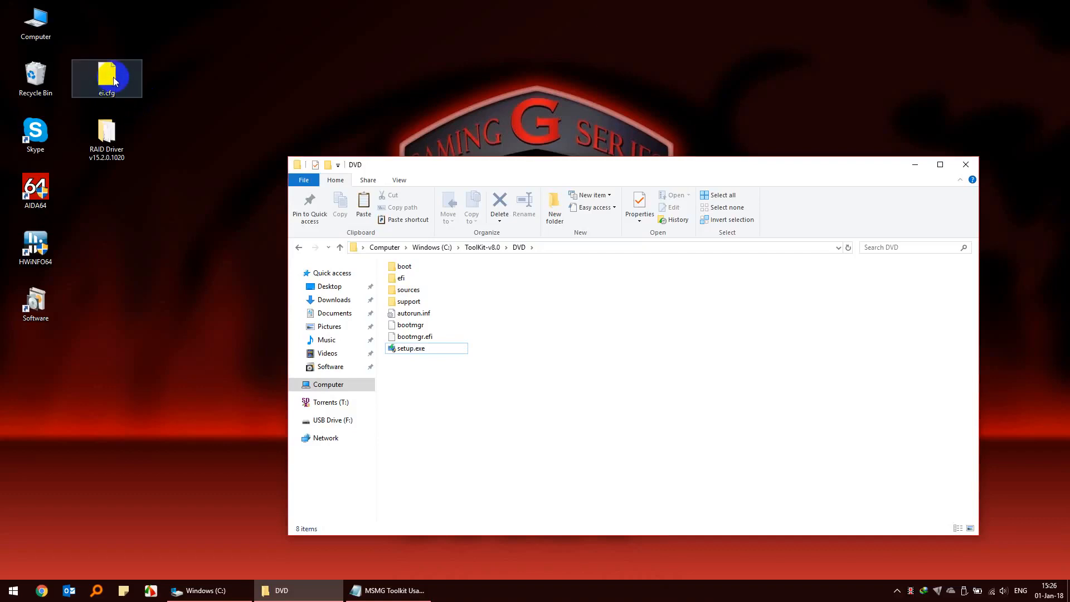
pyautogui.click(114, 81)
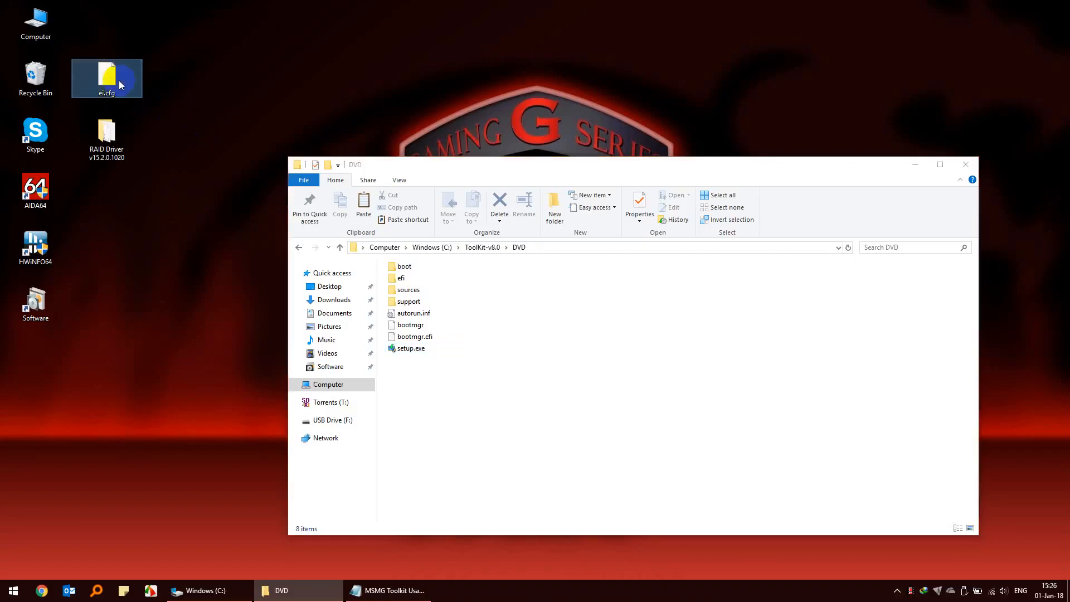
pyautogui.click(198, 78)
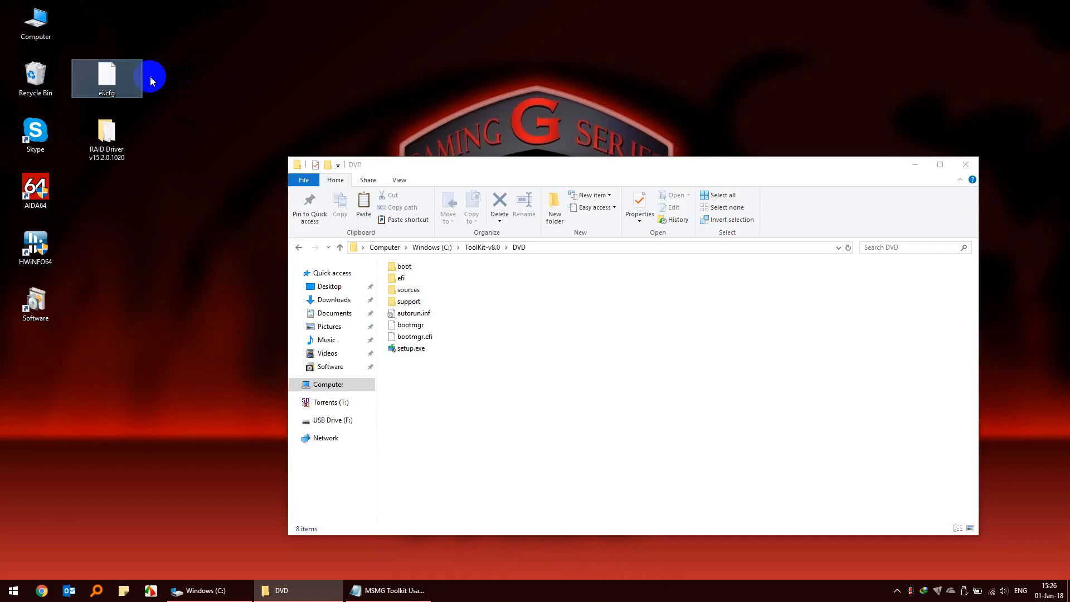
pyautogui.rightClick(112, 75)
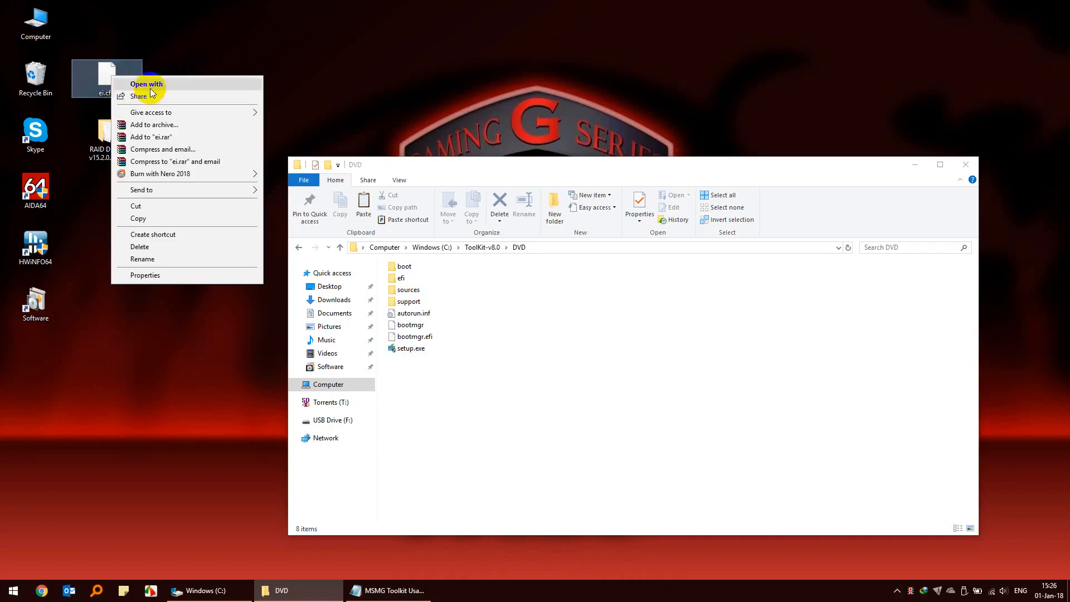
pyautogui.click(150, 85)
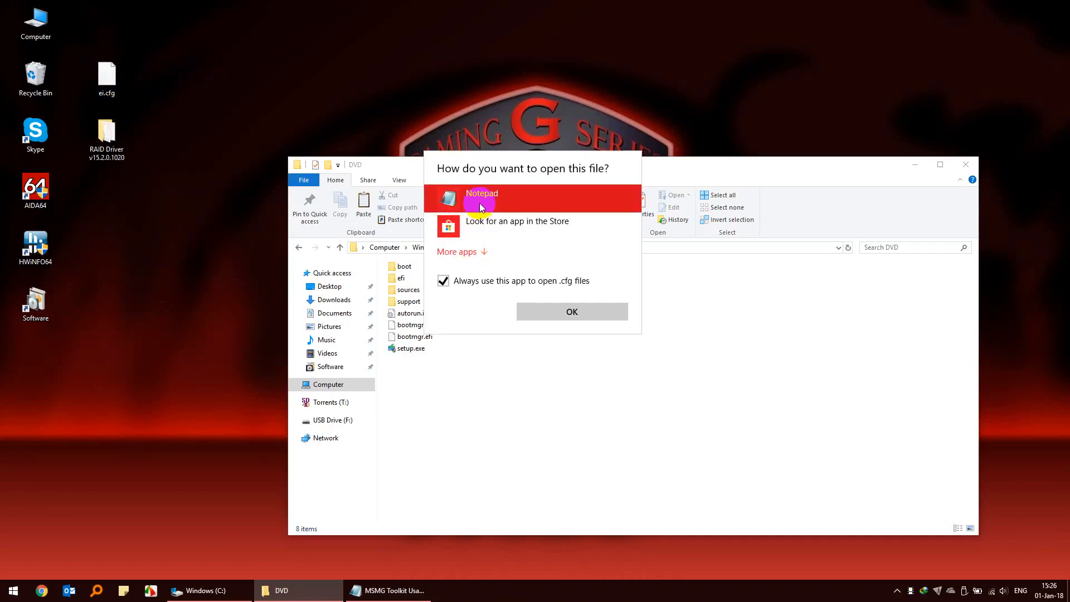
pyautogui.click(462, 280)
pyautogui.click(543, 312)
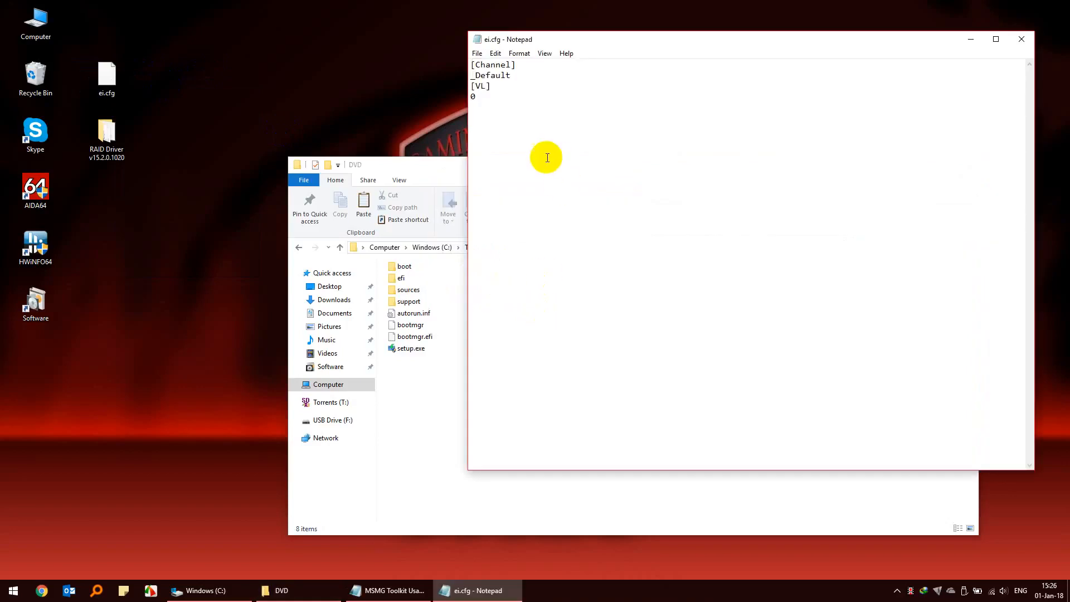
pyautogui.moveTo(530, 103); pyautogui.dragTo(452, 41)
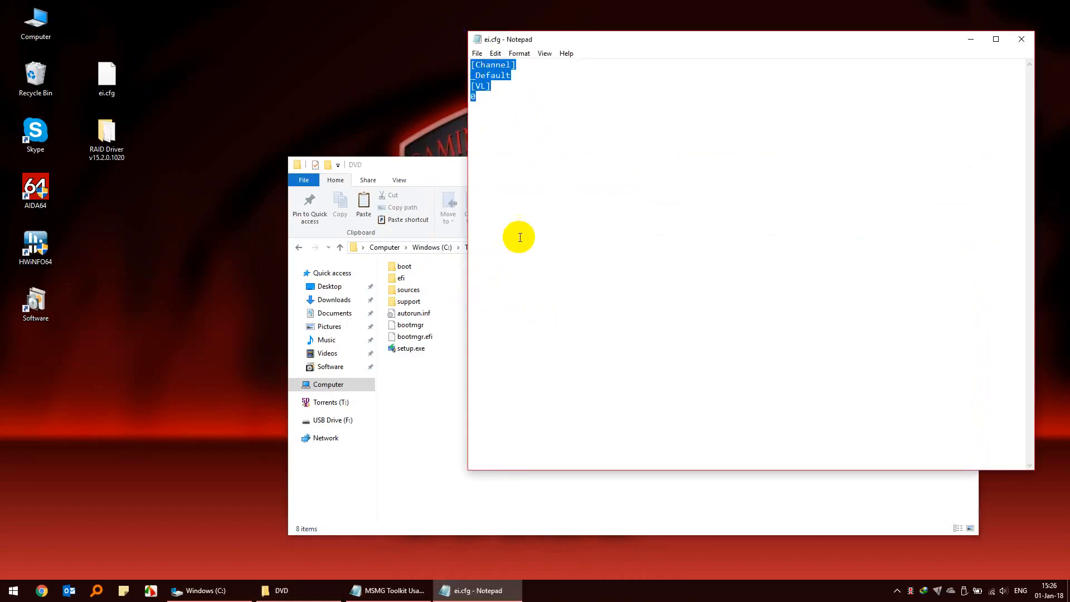
pyautogui.click(572, 144)
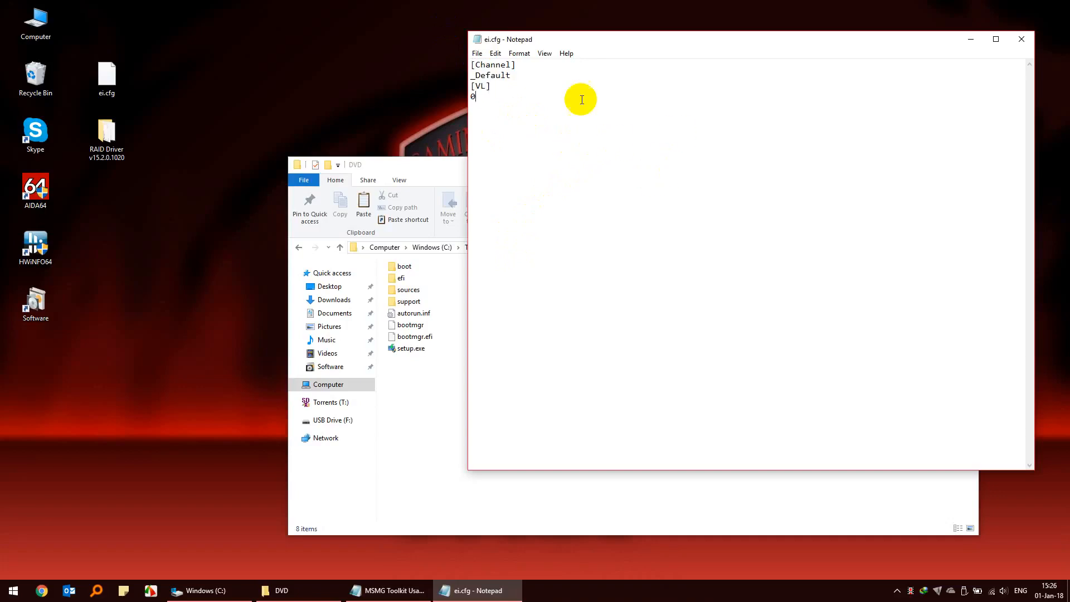
pyautogui.click(1030, 45)
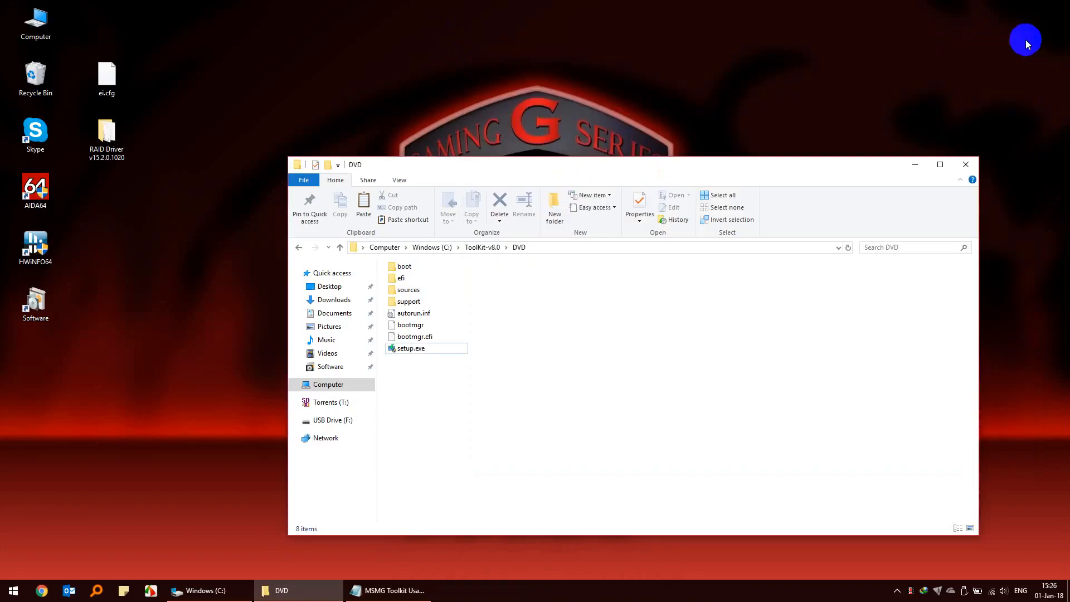
# Move ei.cfg from the desktop into the sources folder inside the toolkit's DVD folder
pyautogui.click(128, 76)
pyautogui.rightClick(112, 76)
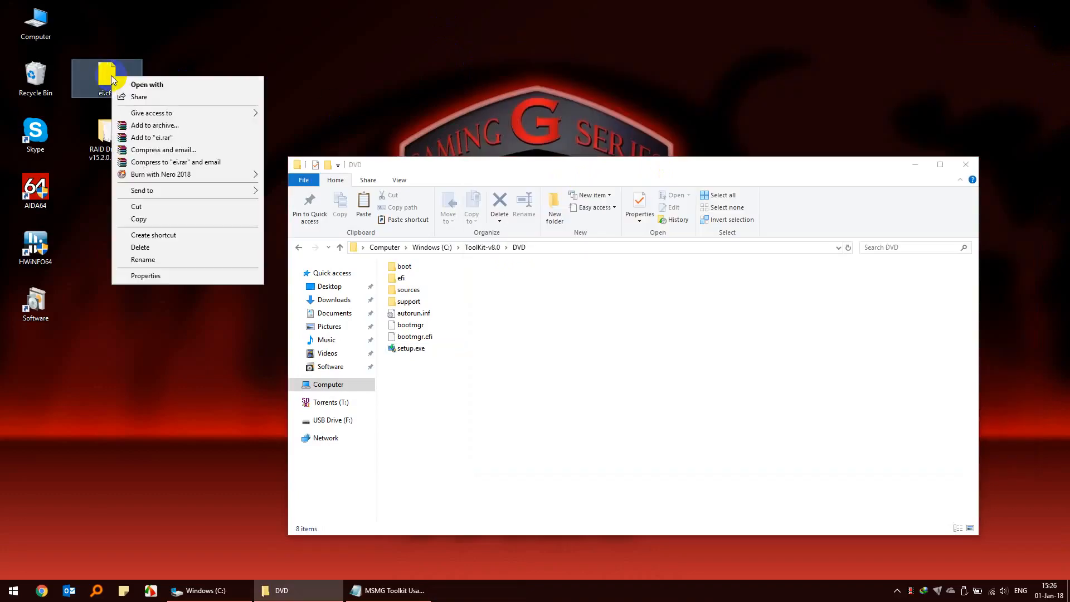
pyautogui.click(159, 206)
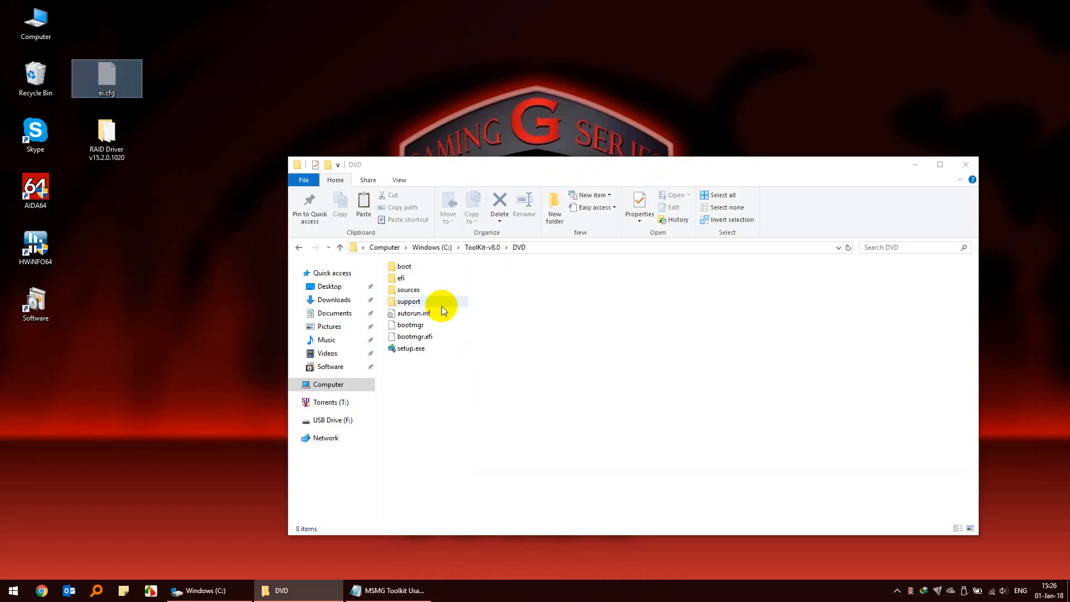
pyautogui.rightClick(413, 292)
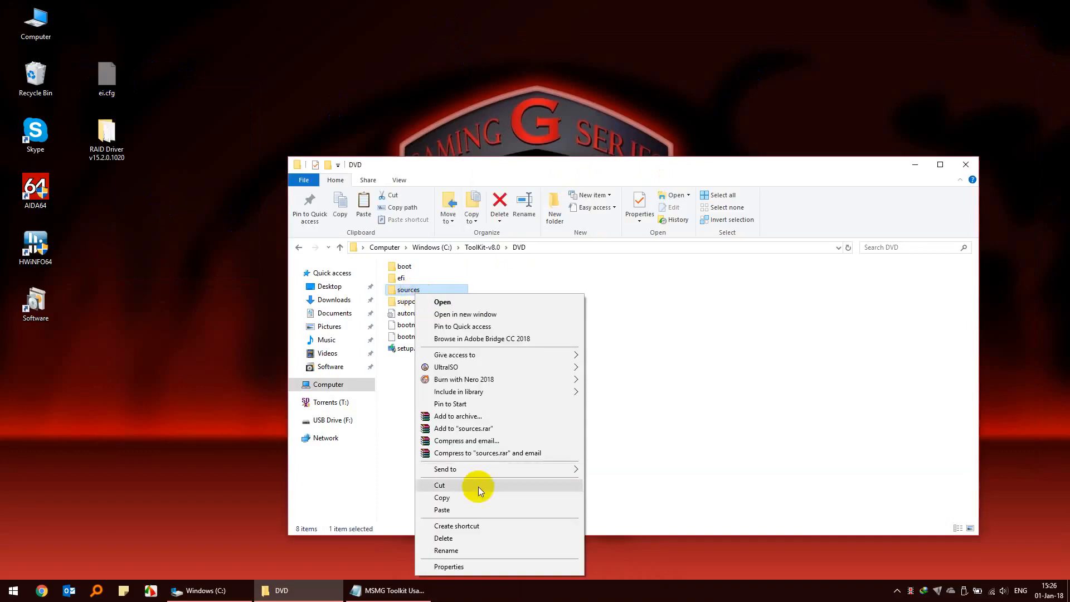
pyautogui.click(478, 508)
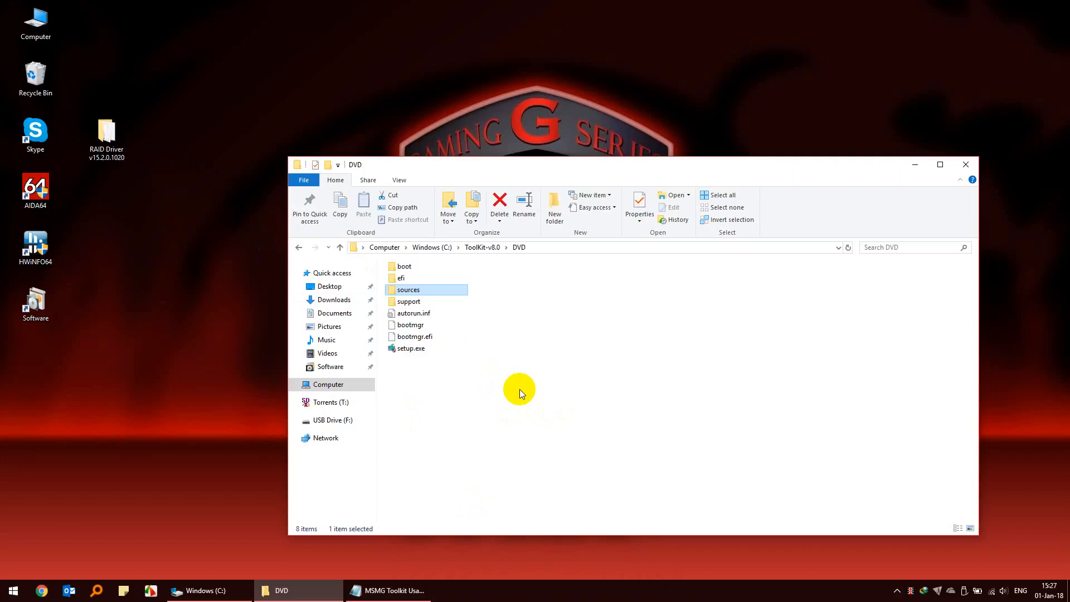
# Open the desktop folder RAID Driver v15.2.0.1020 to examine its driver files and close its window
pyautogui.rightClick(105, 149)
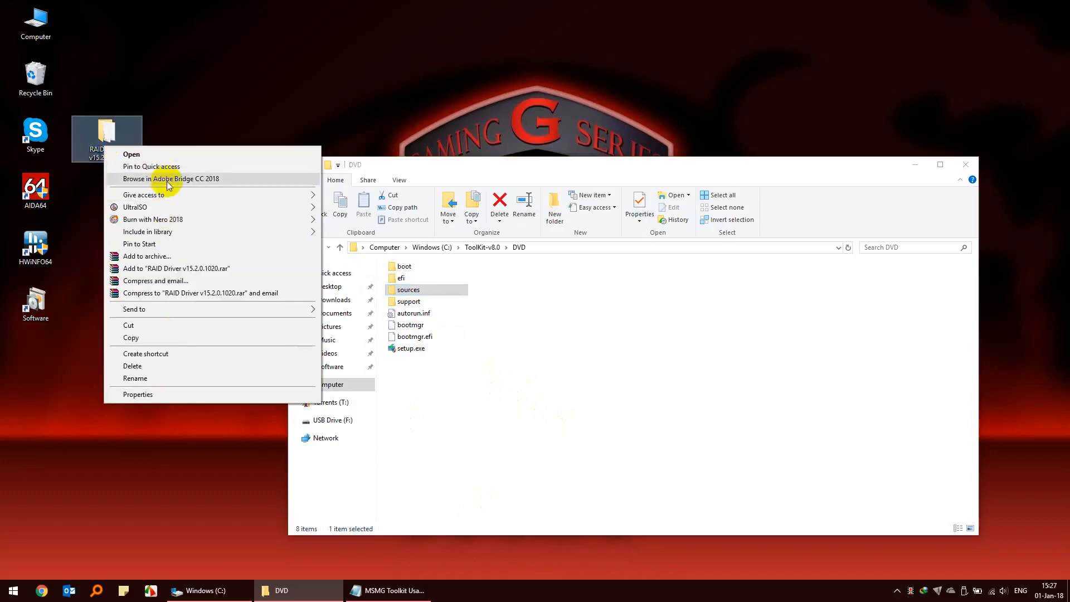
pyautogui.doubleClick(106, 136)
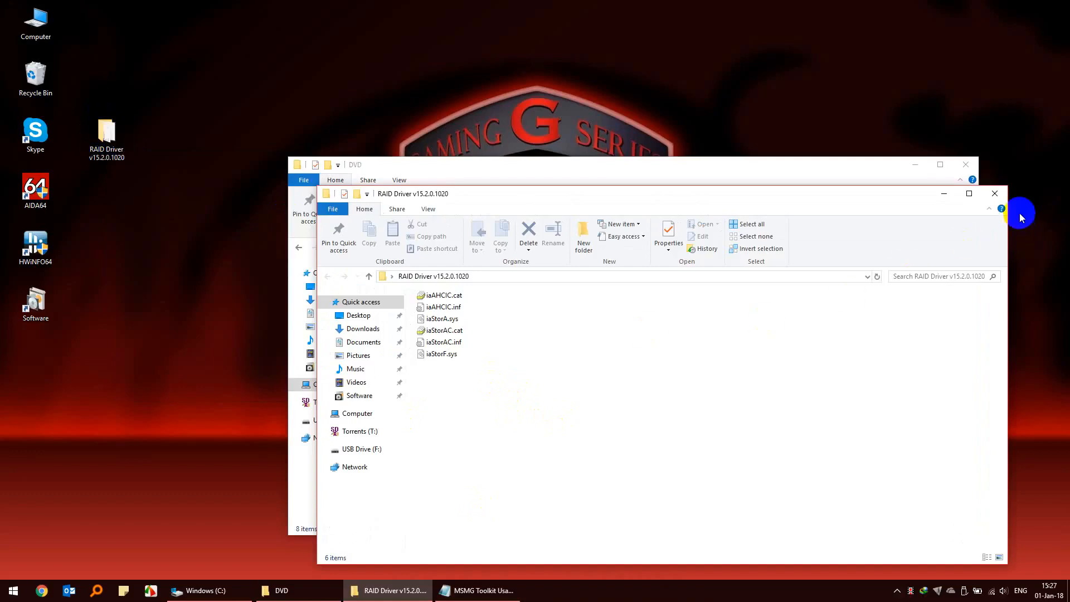
pyautogui.click(995, 194)
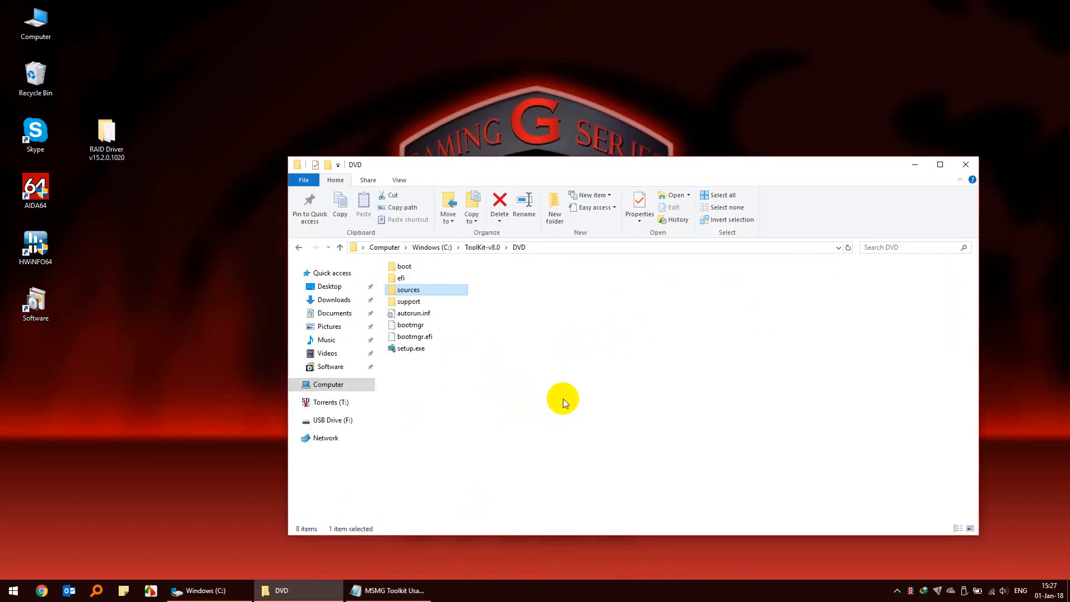
# Move the RAID Driver v15.2.0.1020 folder from the desktop into the toolkit's DVD folder
pyautogui.moveTo(529, 417); pyautogui.dragTo(319, 230)
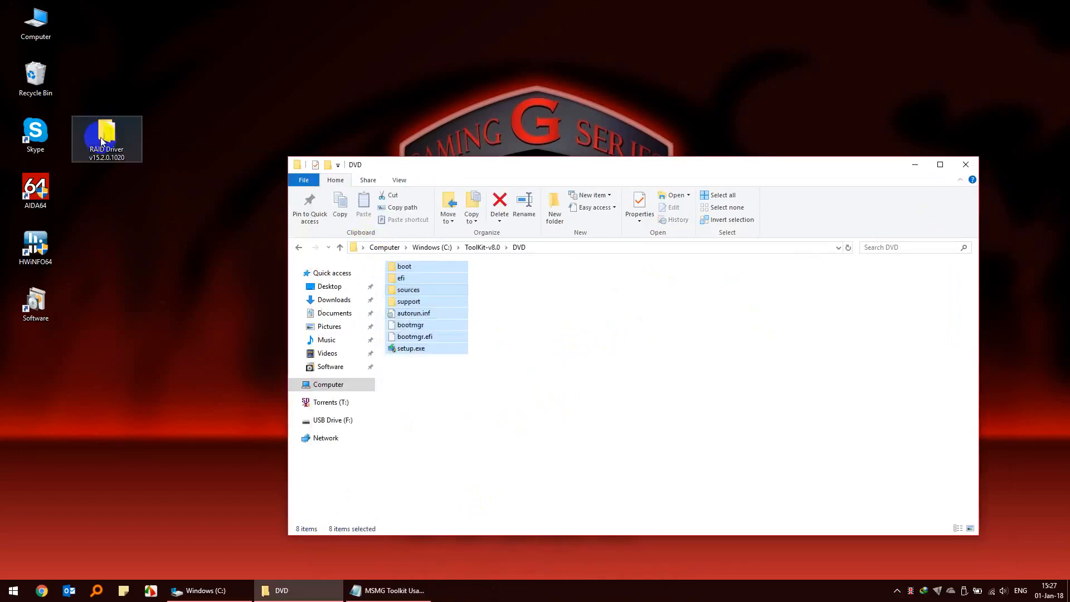
pyautogui.moveTo(101, 137); pyautogui.dragTo(424, 430)
pyautogui.click(443, 433)
# Rename the RAID driver folder inside DVD as RAID and return to the ToolKit-v8.0 folder
pyautogui.click(444, 362)
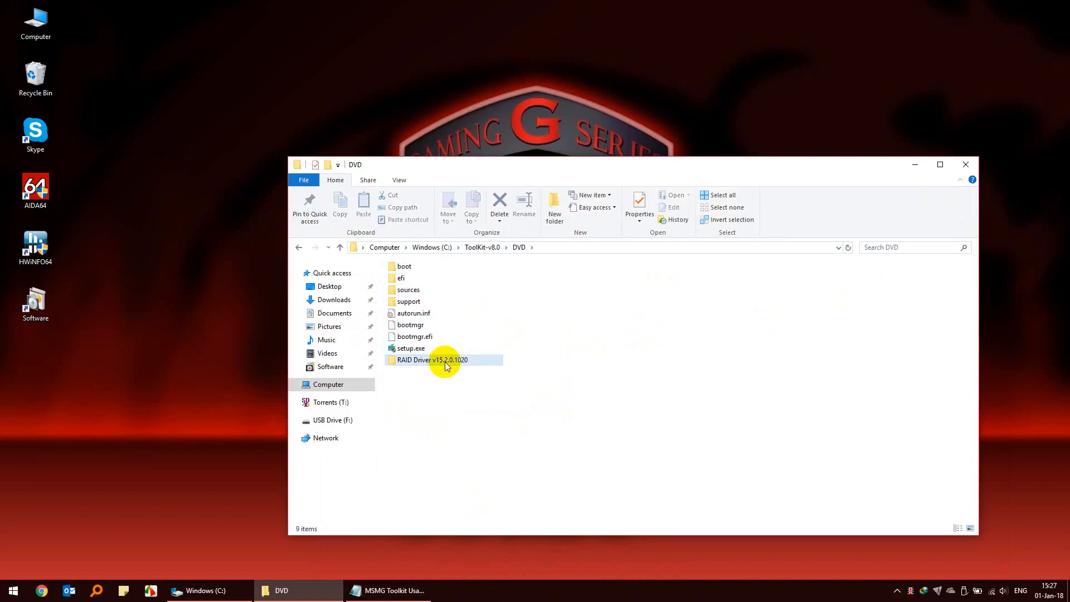
pyautogui.click(446, 362)
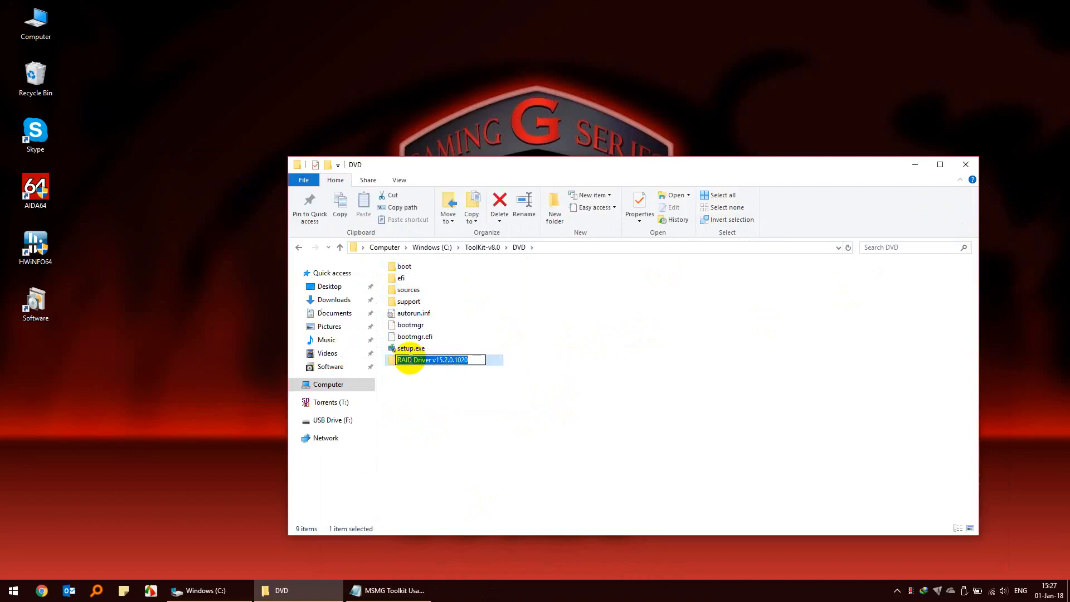
pyautogui.moveTo(413, 360); pyautogui.dragTo(597, 390)
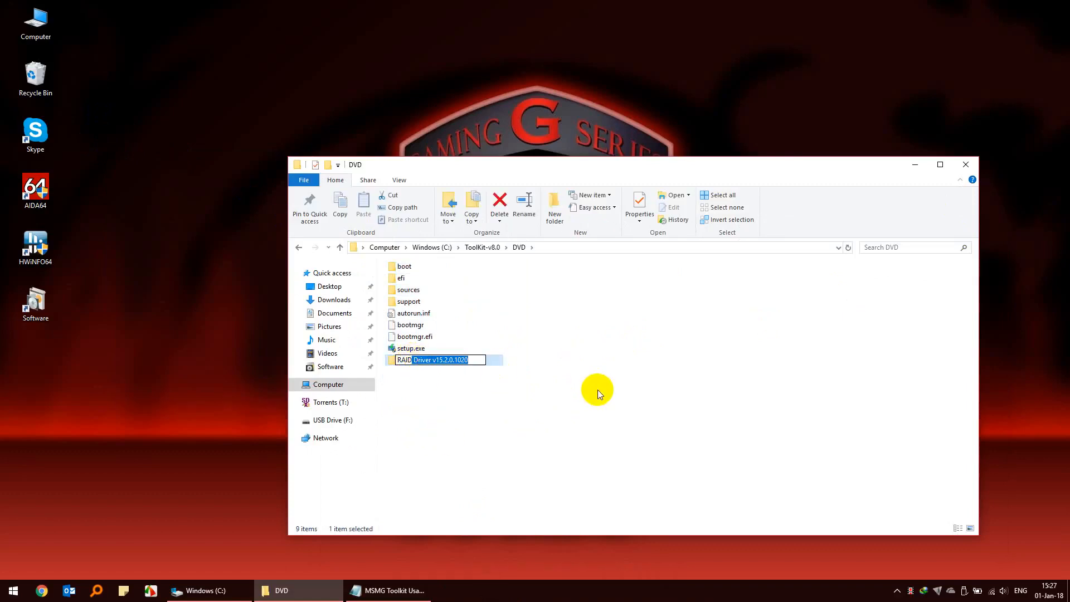
pyautogui.press('BackSpace')
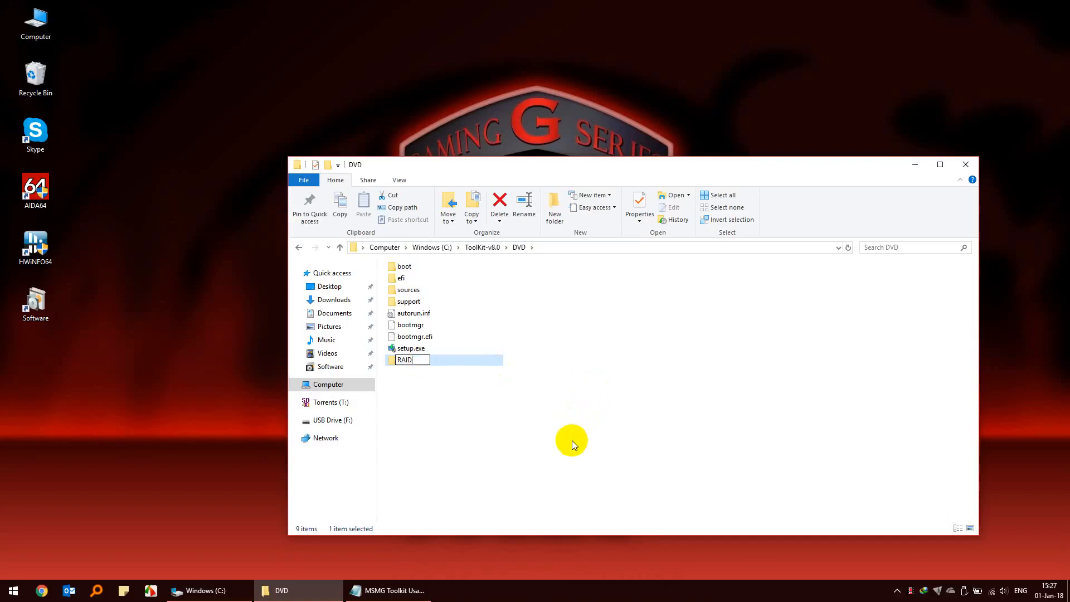
pyautogui.click(580, 429)
pyautogui.press('BackSpace')
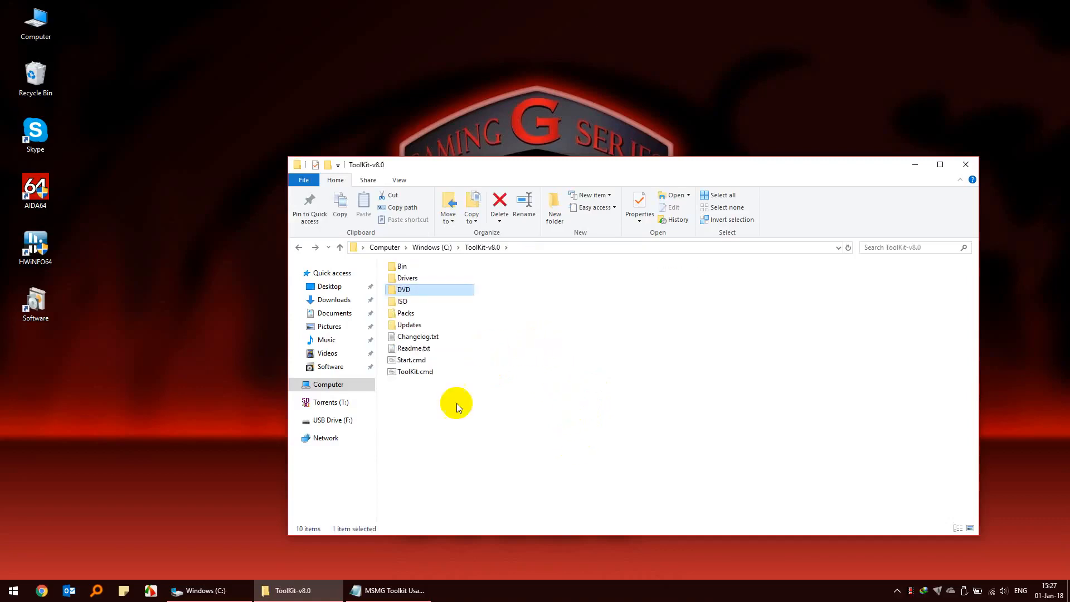
# Bring up MSMG Toolkit Usage Instructions.txt and move it and the ToolKit-v8.0 window apart so both are readable
pyautogui.click(393, 590)
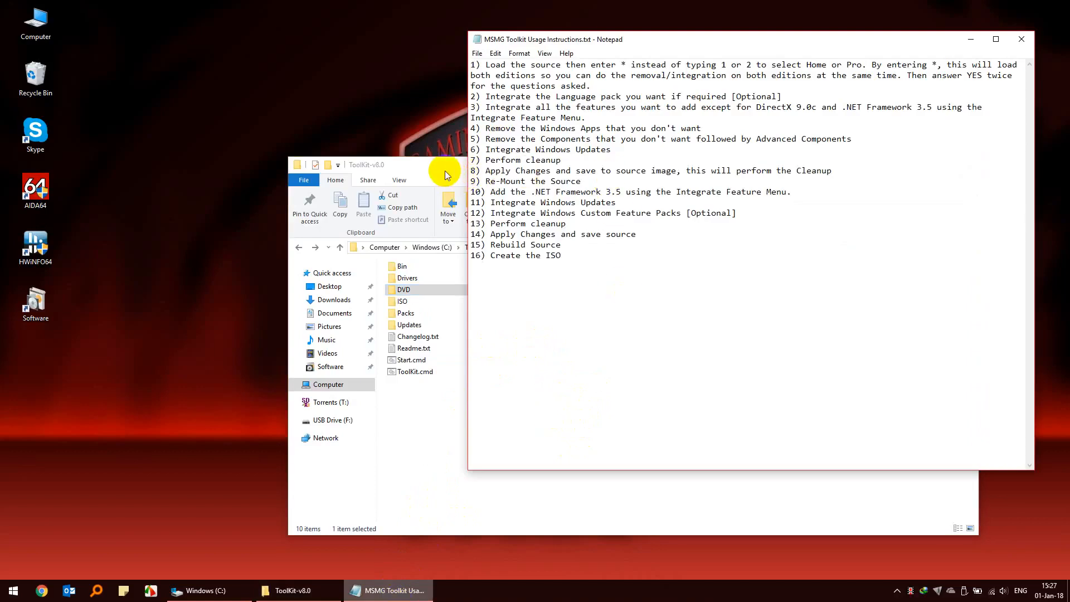
pyautogui.moveTo(444, 170); pyautogui.dragTo(213, 167)
pyautogui.moveTo(679, 40); pyautogui.dragTo(706, 25)
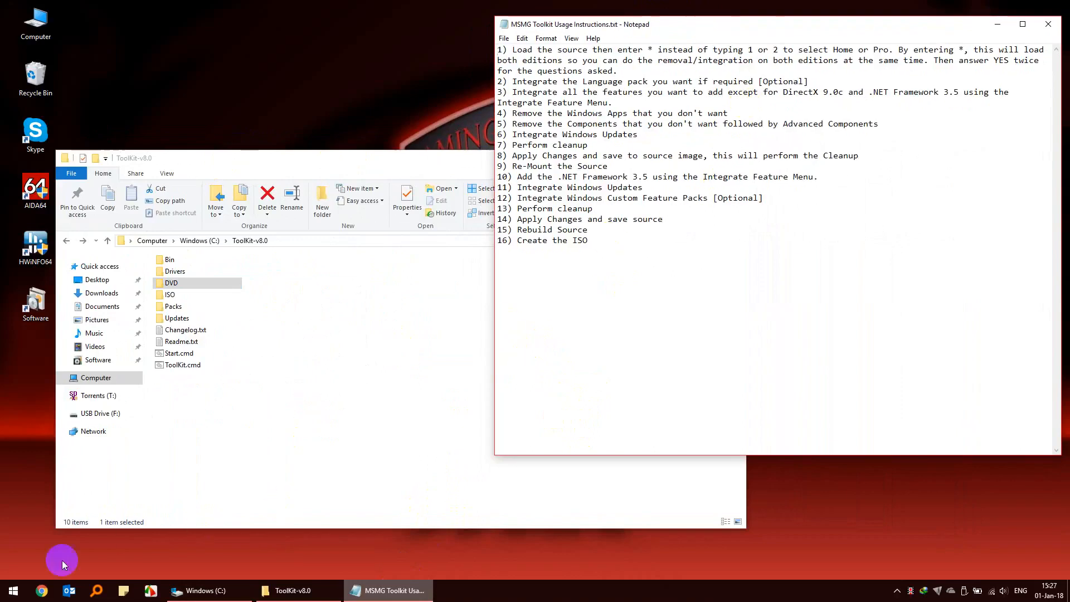
# Open a blank Notepad document, place it below the instructions, and move the ToolKit-v8.0 folder window up
pyautogui.click(14, 590)
pyautogui.click(83, 277)
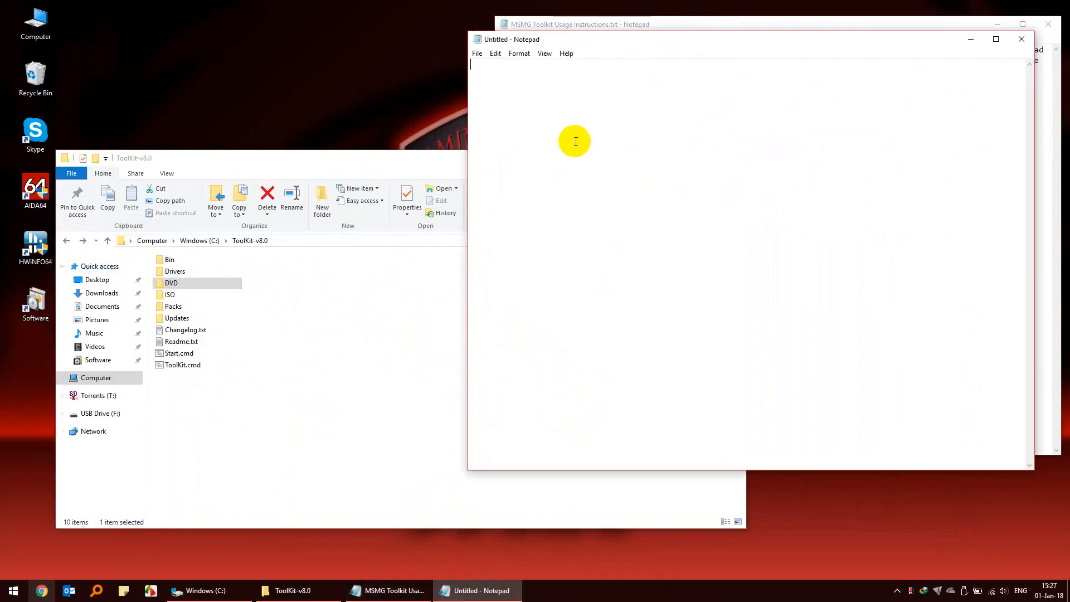
pyautogui.moveTo(716, 46); pyautogui.dragTo(279, 349)
pyautogui.moveTo(286, 158); pyautogui.dragTo(254, 61)
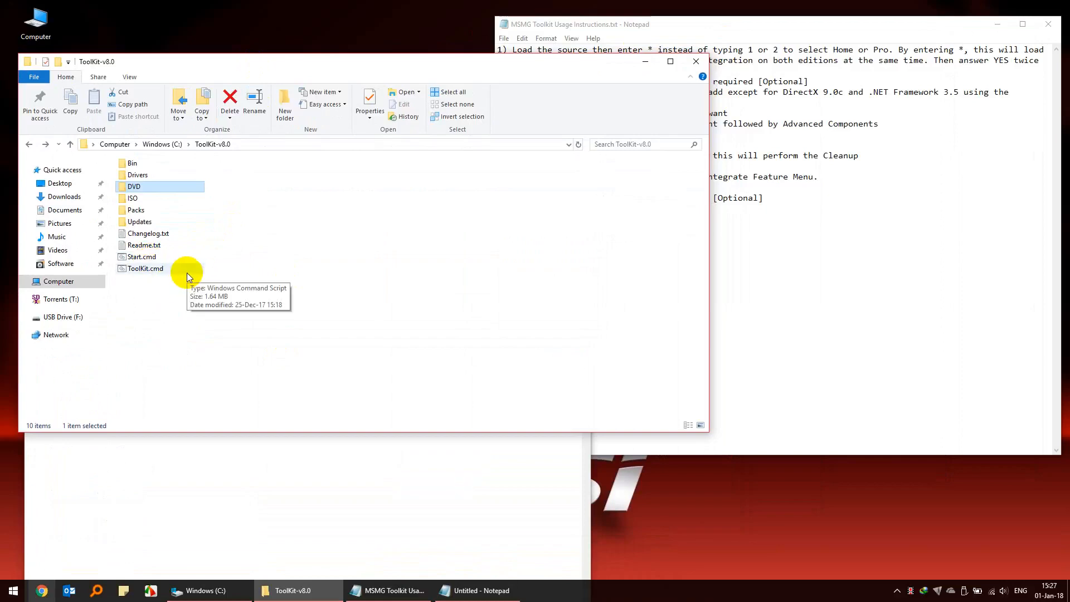
# Launch Start.cmd from the ToolKit-v8.0 folder and accept the MSMG ToolKit EULA
pyautogui.rightClick(147, 257)
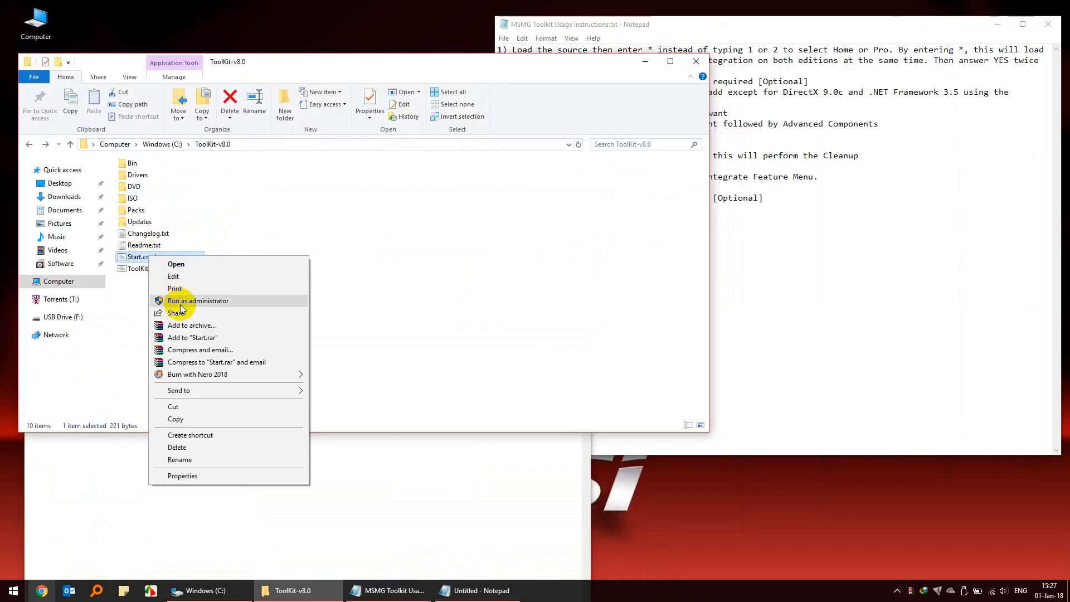
pyautogui.click(153, 301)
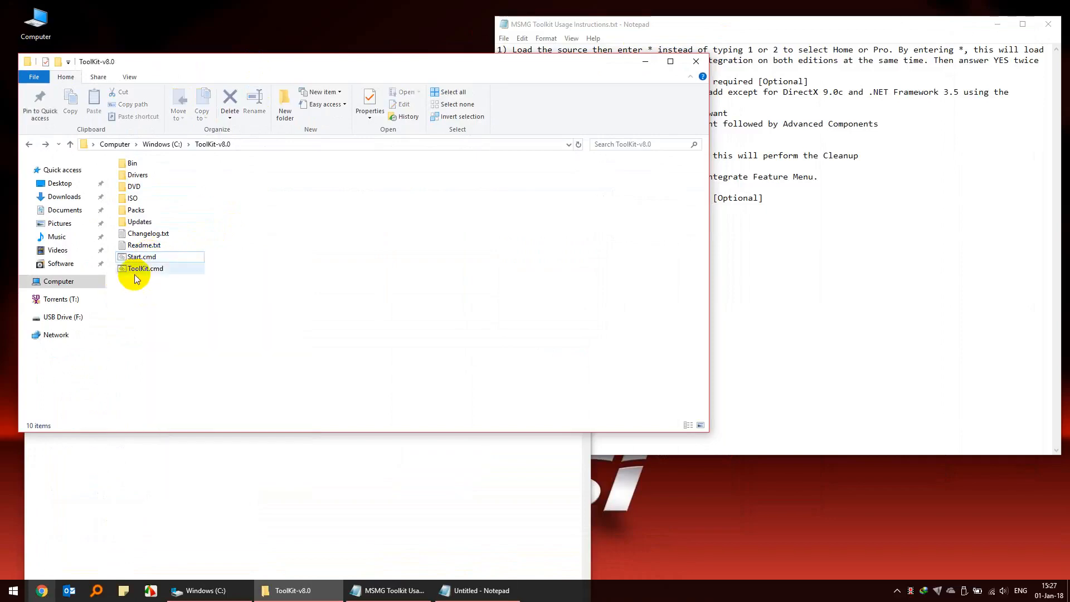
pyautogui.click(140, 260)
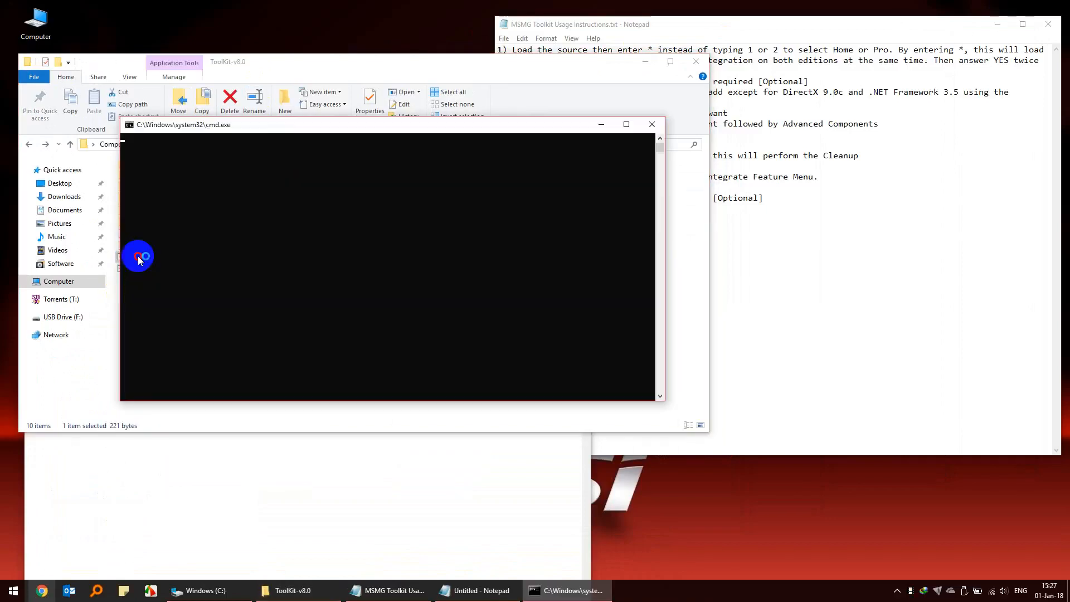
pyautogui.doubleClick(139, 260)
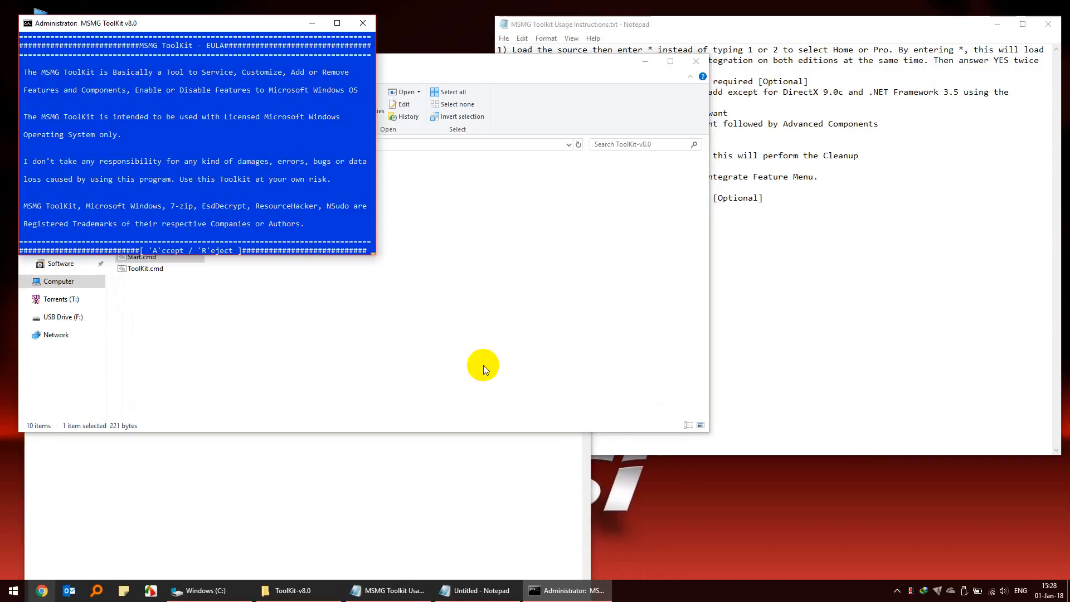
pyautogui.press('a')
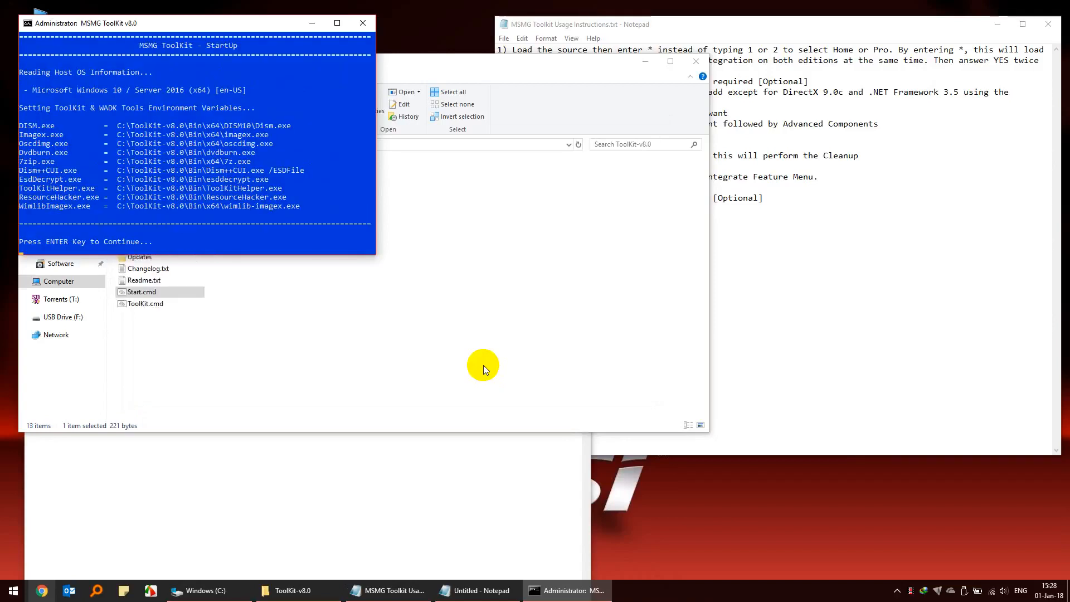
# Move the MSMG ToolKit console window toward the middle of the desktop and minimize the ToolKit-v8.0 folder window
pyautogui.moveTo(266, 21); pyautogui.dragTo(553, 167)
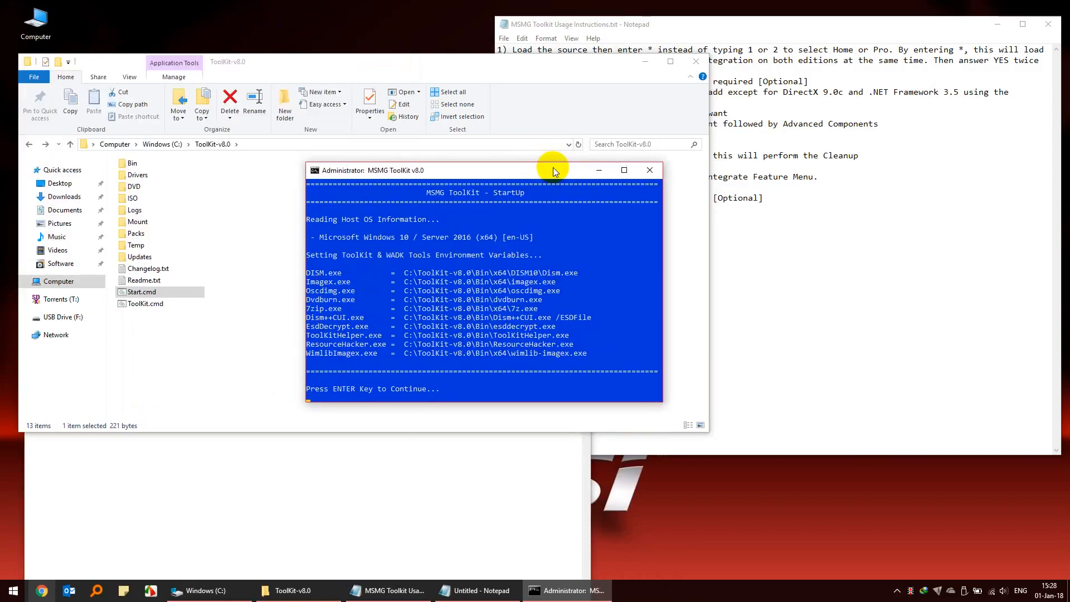
pyautogui.click(644, 62)
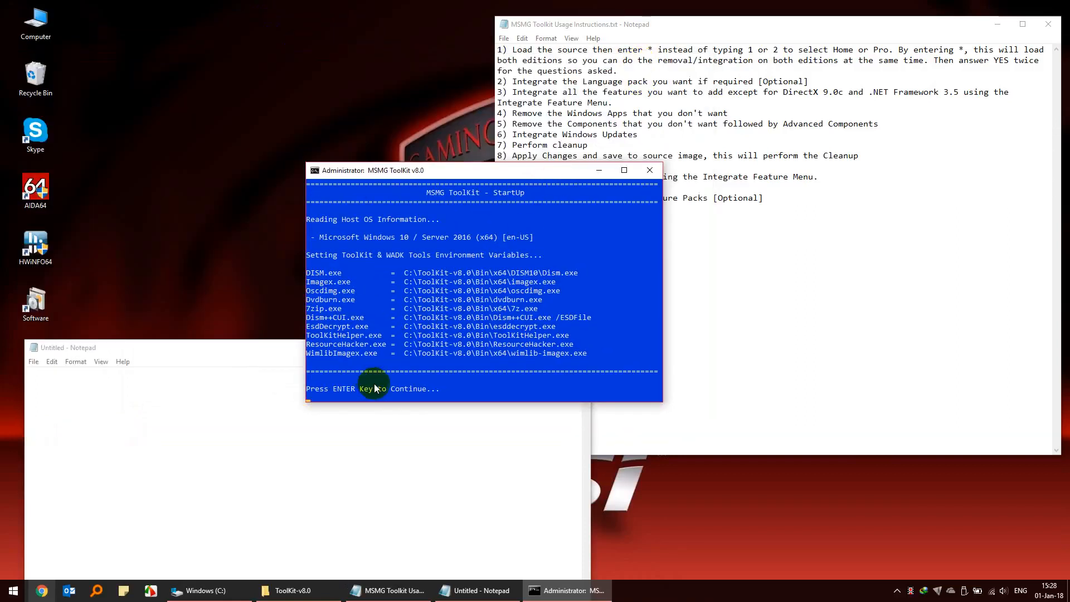
# Continue past the startup screen to the toolkit's main menu and move the console window up, above the blank Notepad document
pyautogui.press('Return')
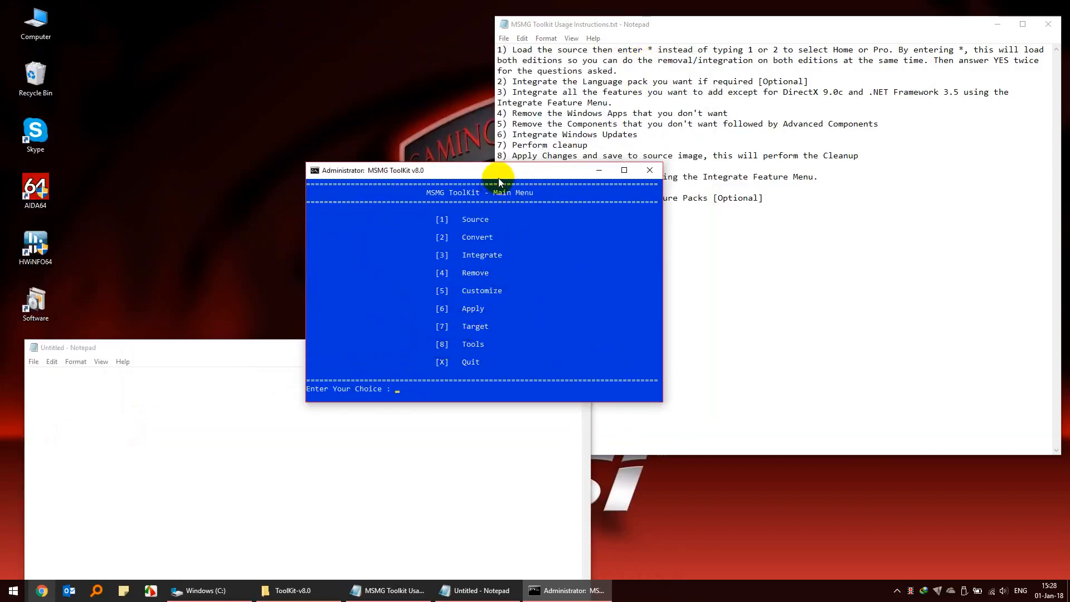
pyautogui.moveTo(498, 174); pyautogui.dragTo(397, 128)
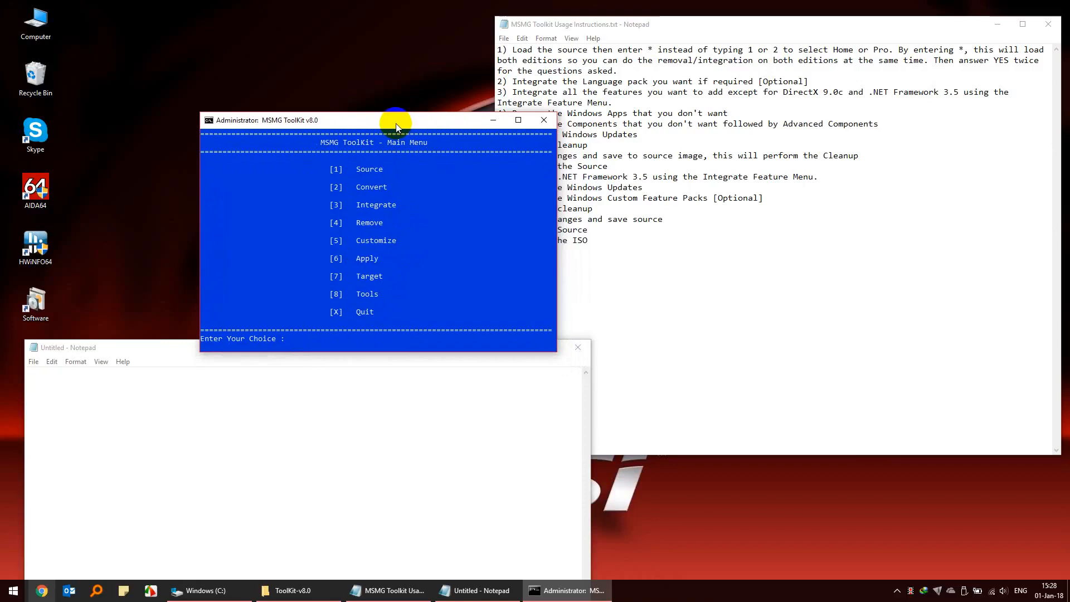
pyautogui.moveTo(396, 124); pyautogui.dragTo(396, 123)
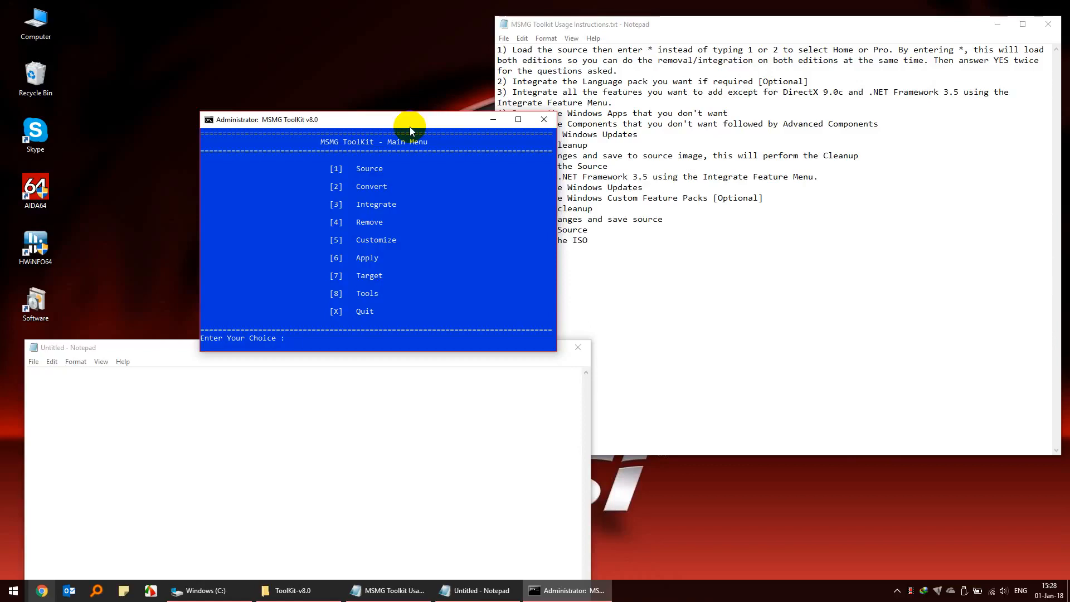
# Delete the Windows 10 S edition, index 1, from the source install image using WIM Manager
pyautogui.write('8')
pyautogui.press('Return')
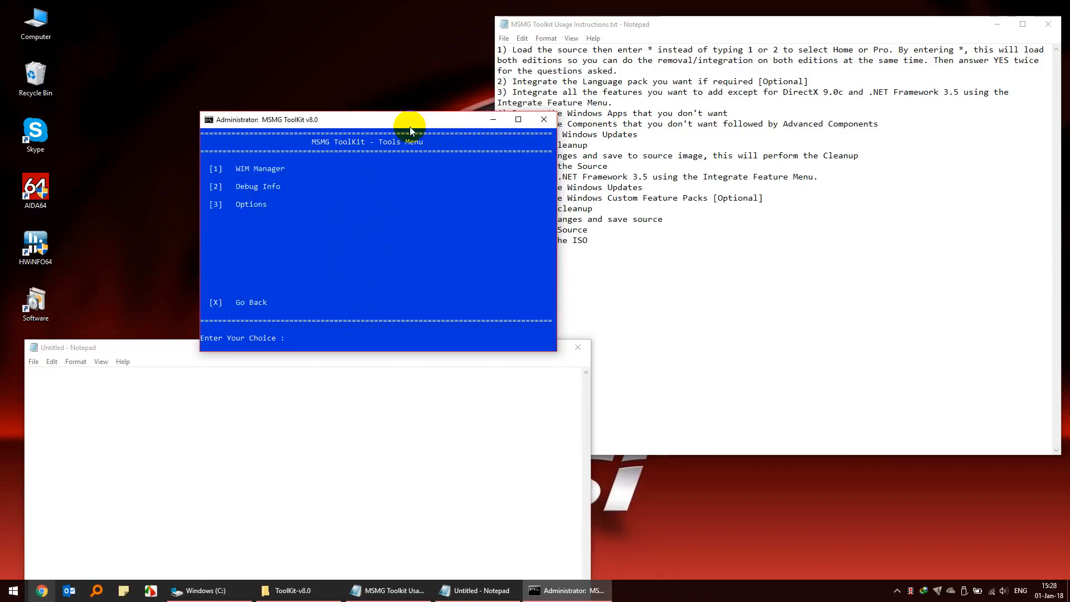
pyautogui.press('Return')
pyautogui.write('3')
pyautogui.press('Return')
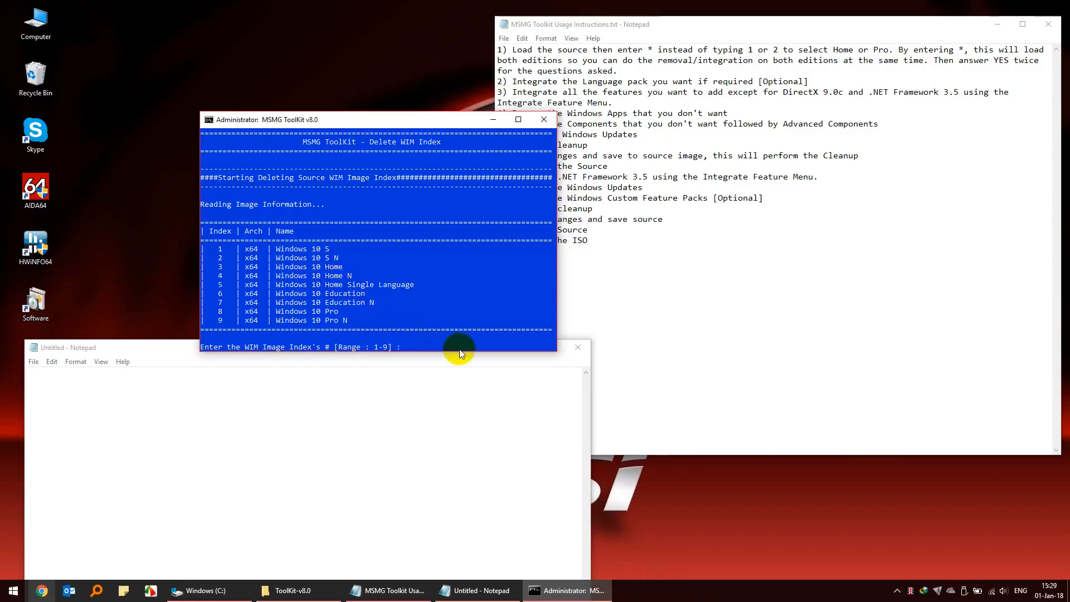
pyautogui.write('1')
pyautogui.press('Return')
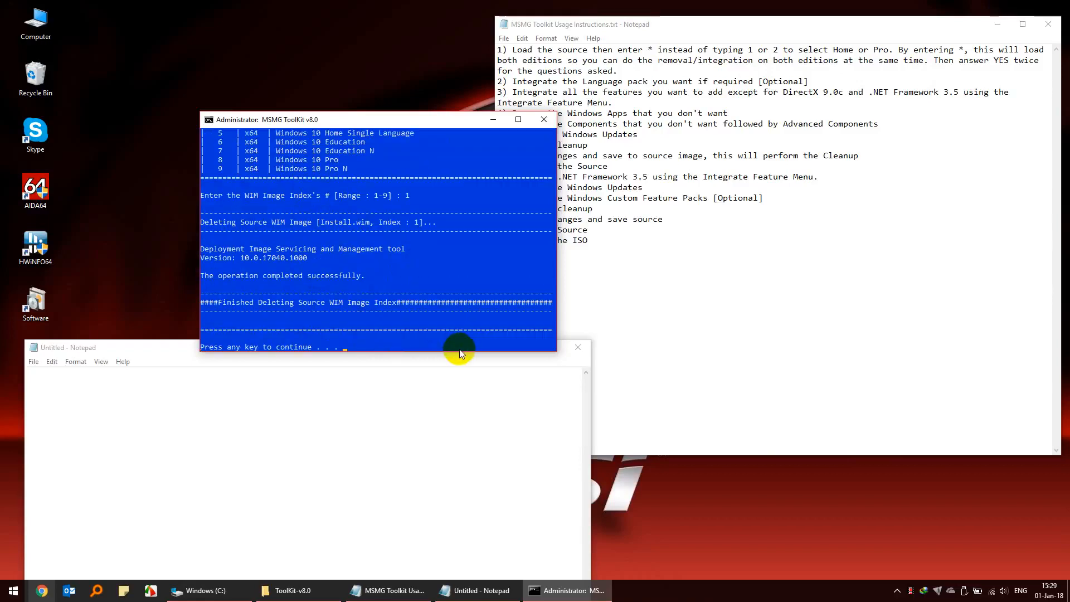
pyautogui.press('Return')
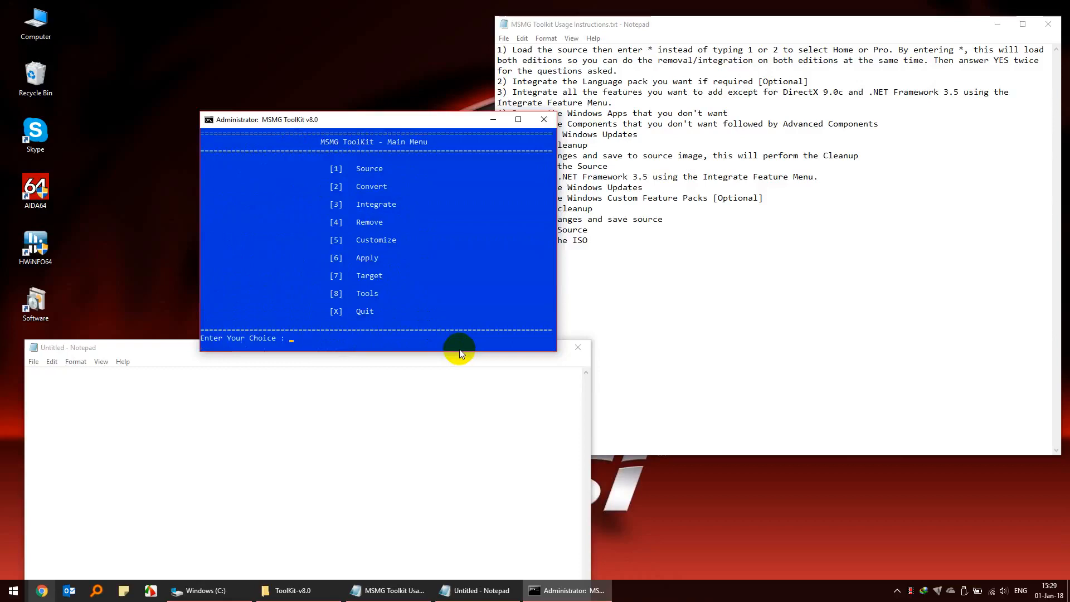
# Delete the Windows 10 S N edition, index 1, from the source install image
pyautogui.write('8')
pyautogui.press('Return')
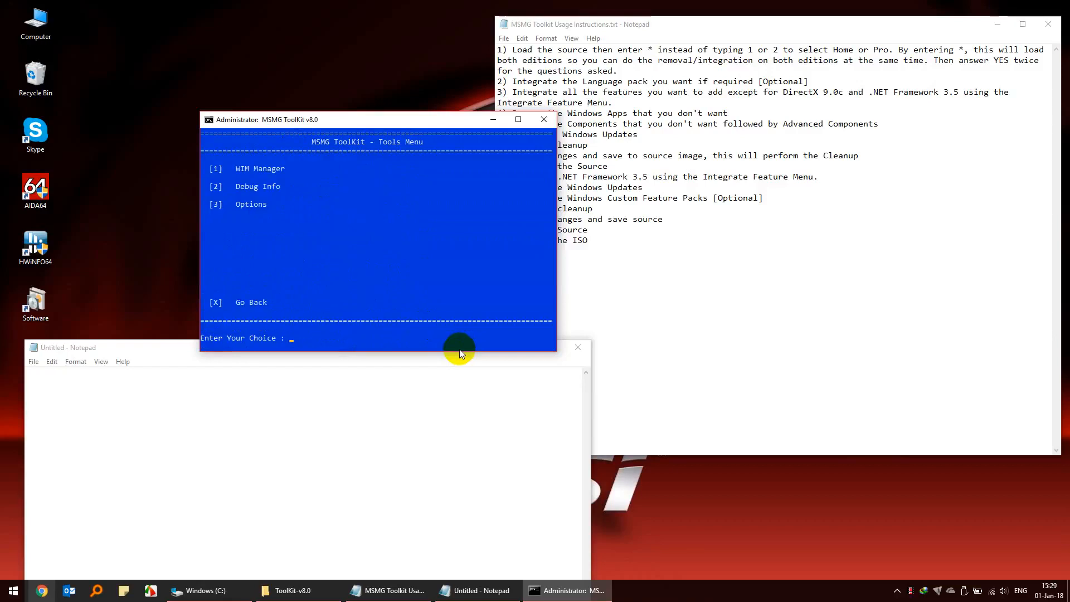
pyautogui.write('1')
pyautogui.press('Return')
pyautogui.write('3')
pyautogui.press('Return')
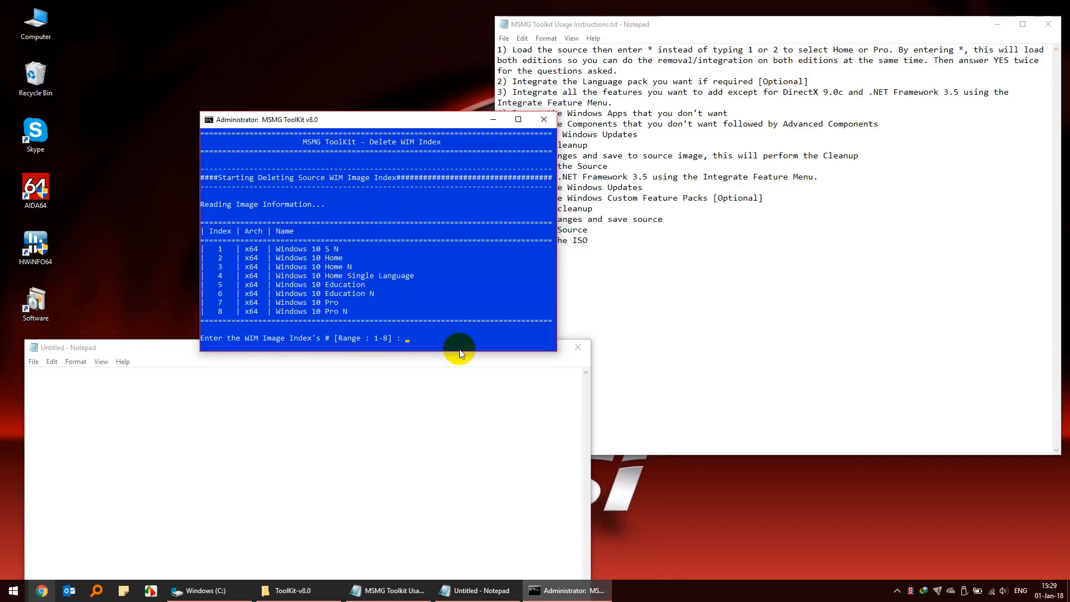
pyautogui.write('1')
pyautogui.press('Return')
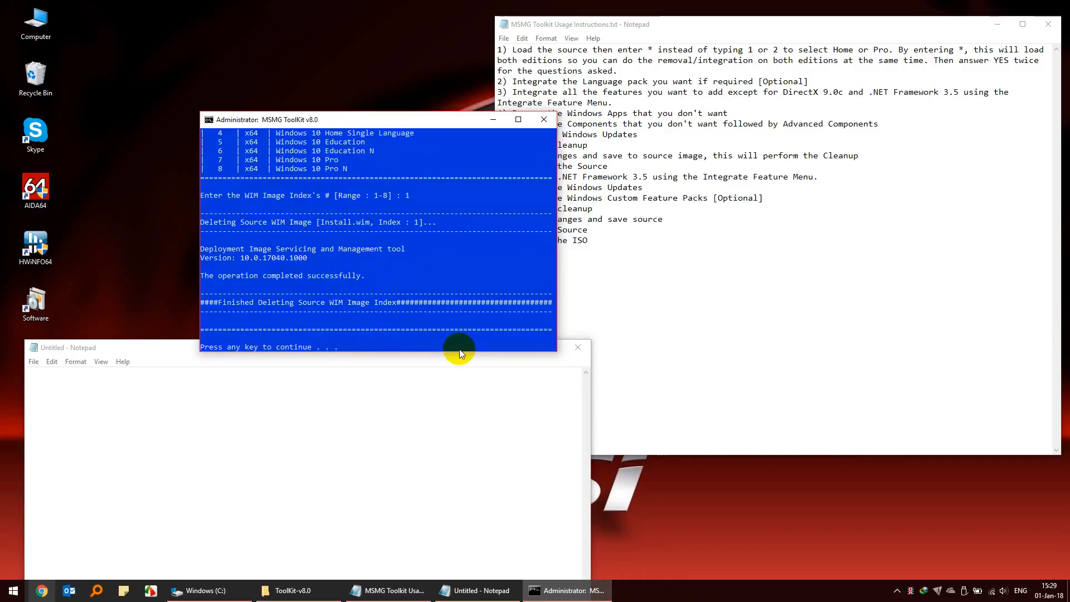
pyautogui.press('Return')
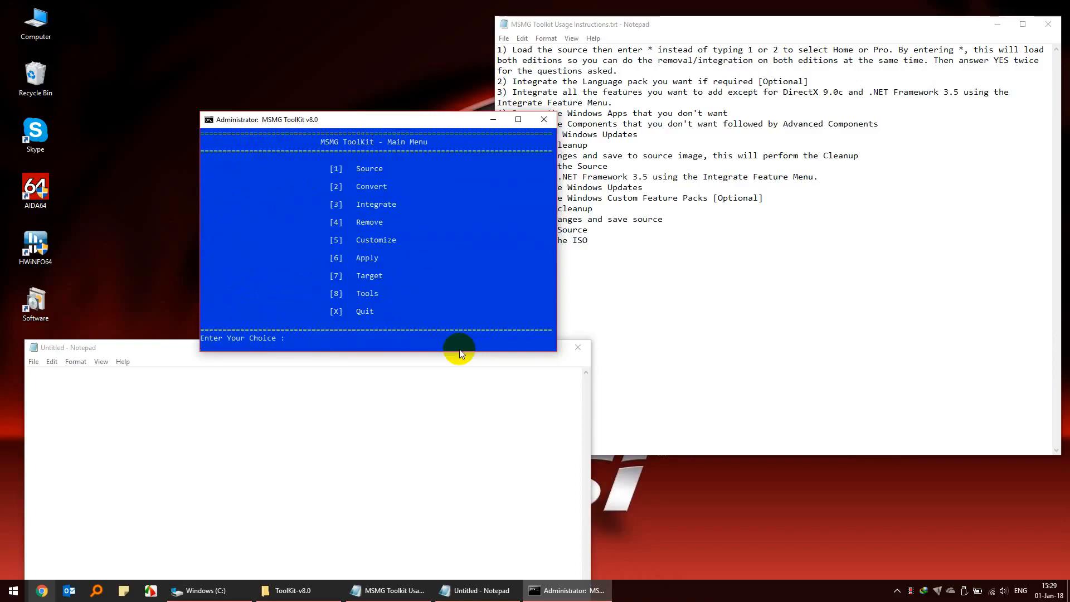
# Delete the Windows 10 Home N edition, index 2, from the source install image
pyautogui.write('8')
pyautogui.press('Return')
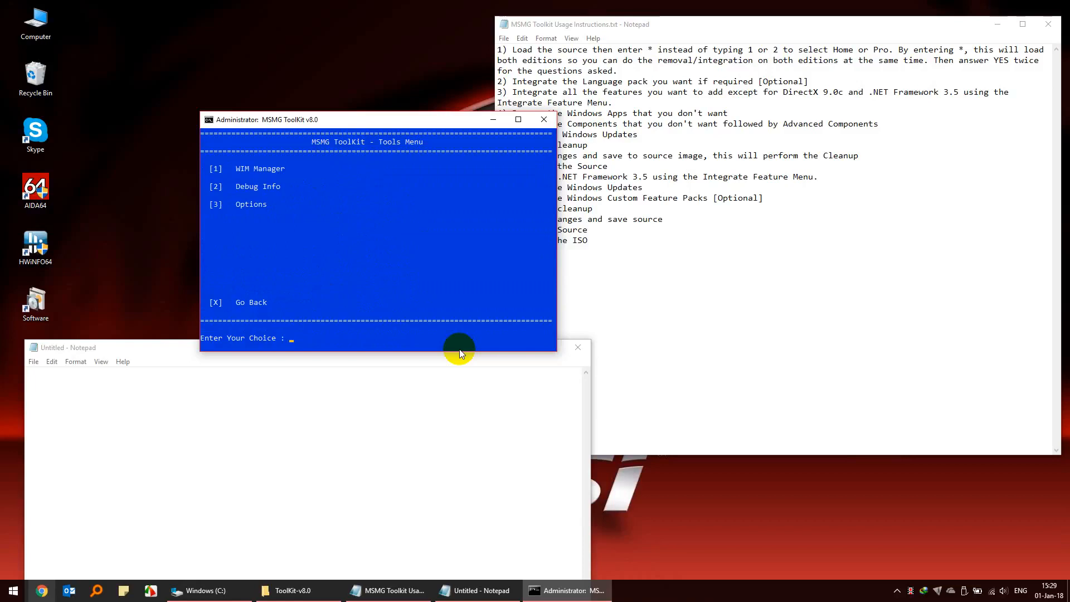
pyautogui.write('1')
pyautogui.press('Return')
pyautogui.write('3')
pyautogui.press('Return')
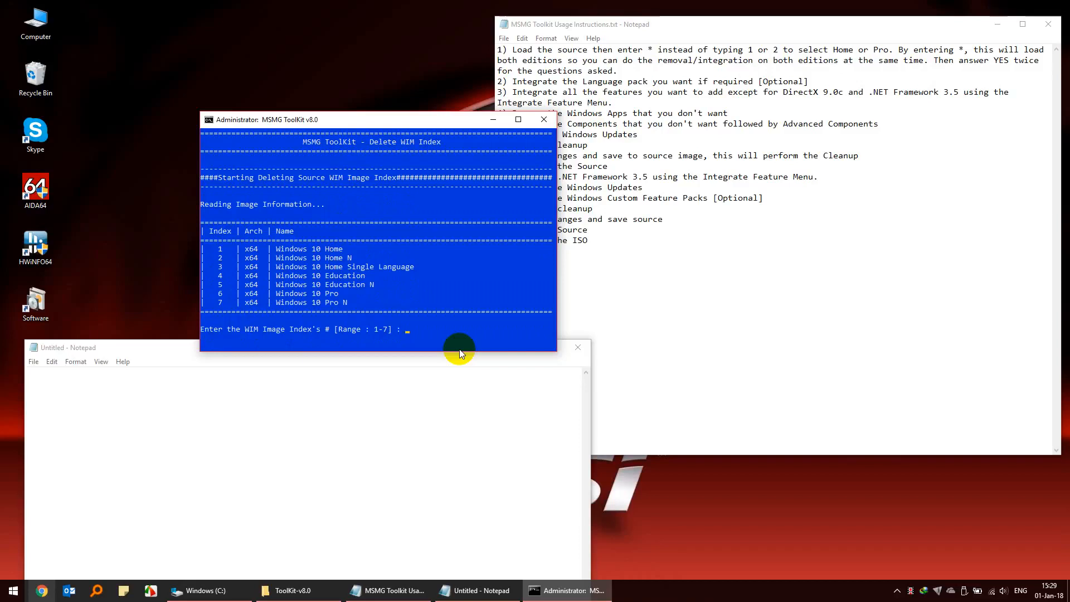
pyautogui.write('25')
pyautogui.press('Return')
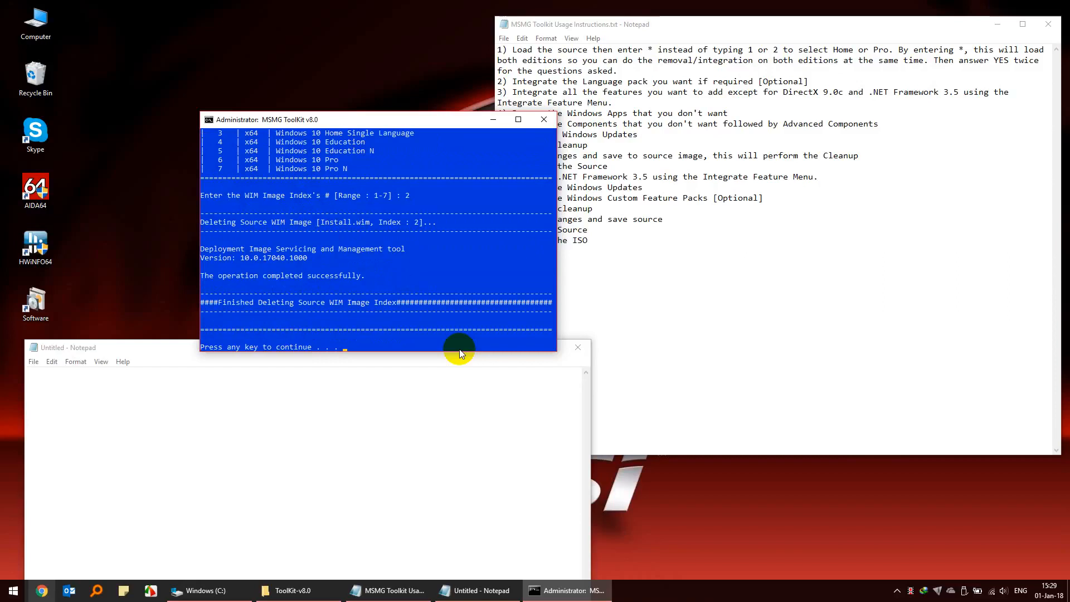
pyautogui.press('Return')
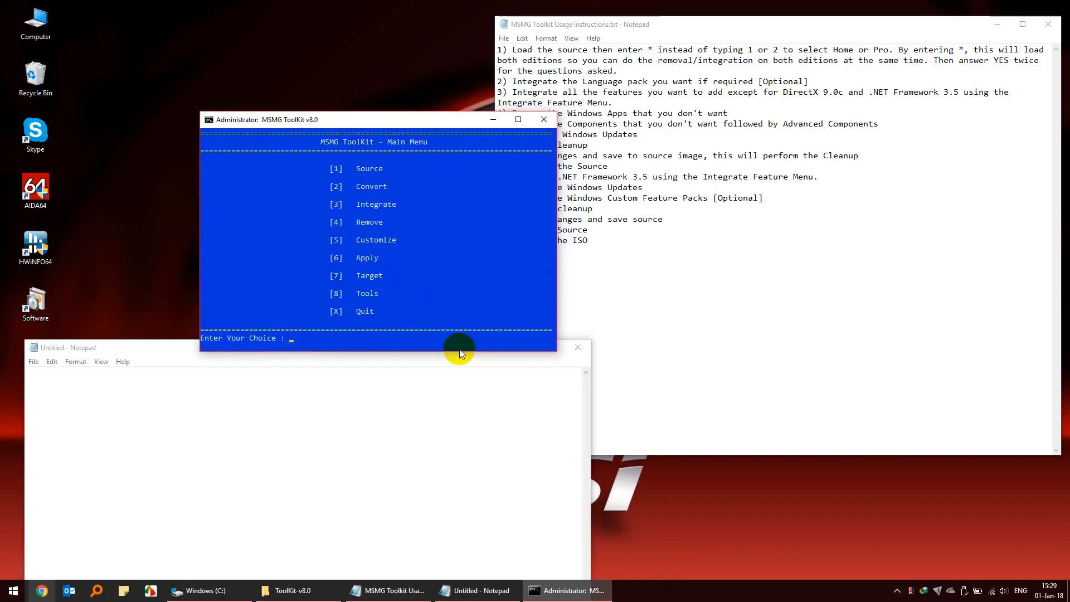
# Delete the Windows 10 Home Single Language edition, index 2, from the source install image
pyautogui.write('8')
pyautogui.press('Return')
pyautogui.write('1')
pyautogui.press('Return')
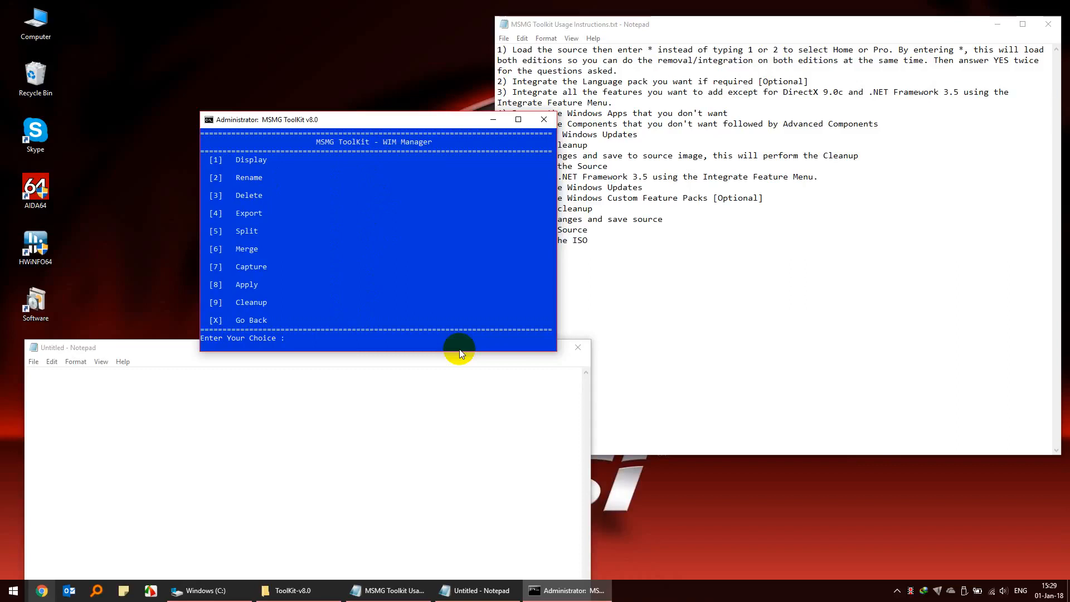
pyautogui.write('3')
pyautogui.press('Return')
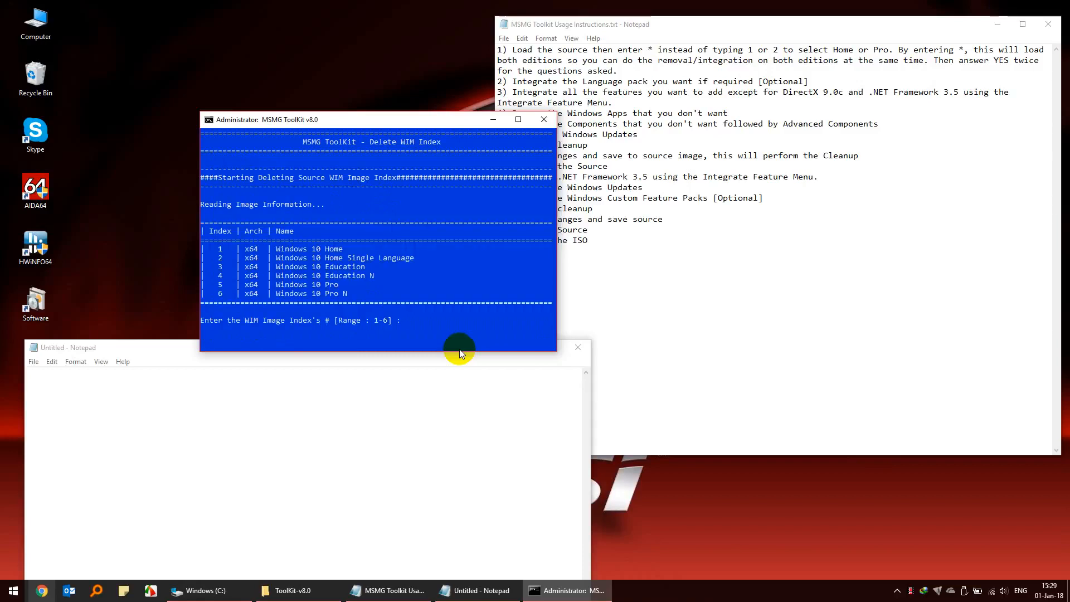
pyautogui.write('2')
pyautogui.press('Return')
pyautogui.press('Return')
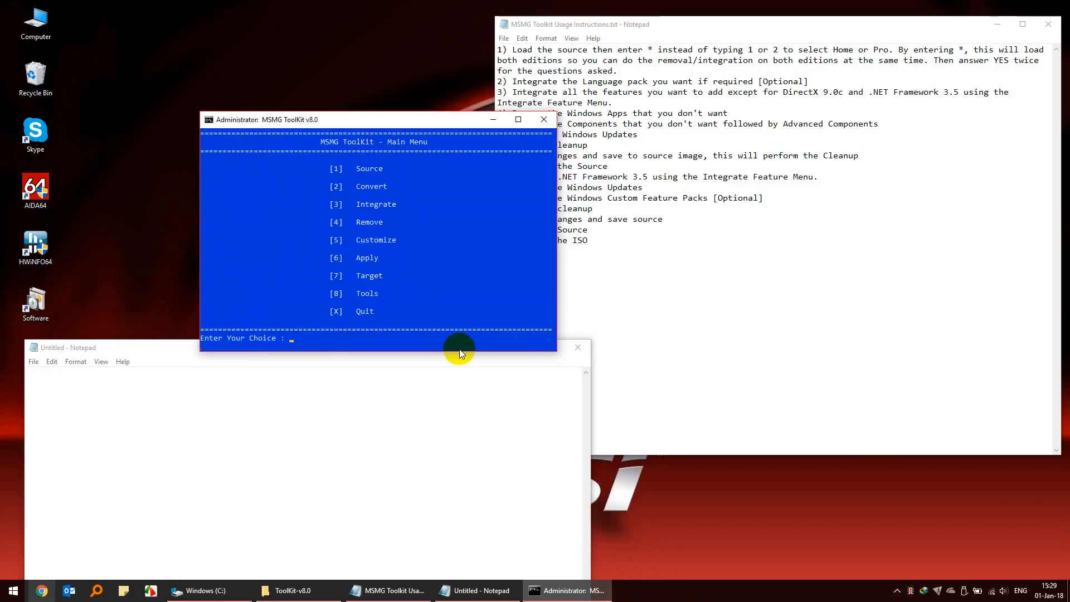
# Delete the Windows 10 Education edition, index 2, from the source install image
pyautogui.press('8')
pyautogui.press('1')
pyautogui.press('4')
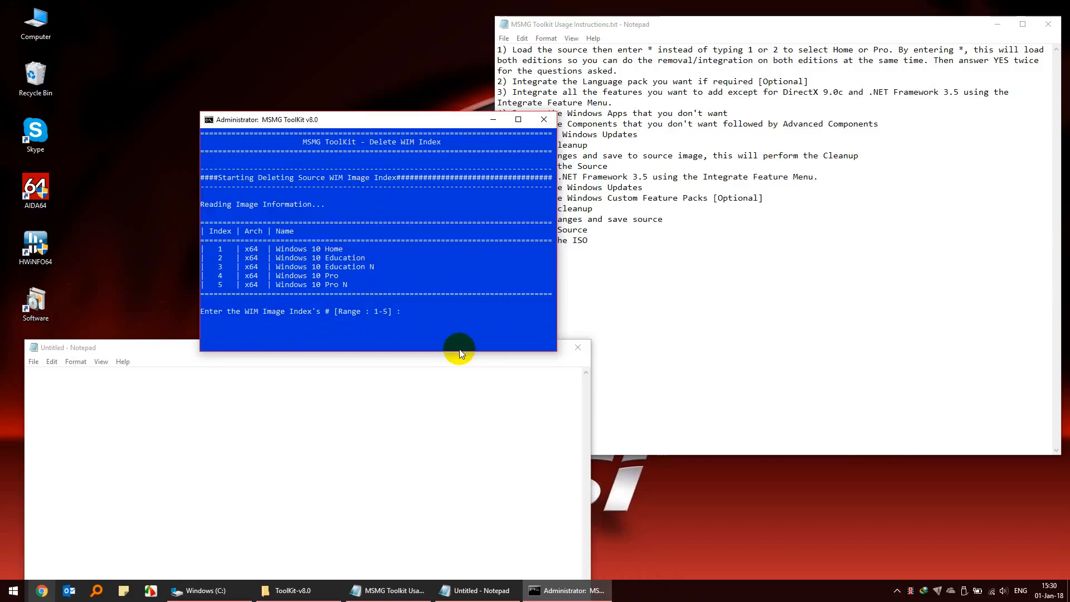
pyautogui.press('2')
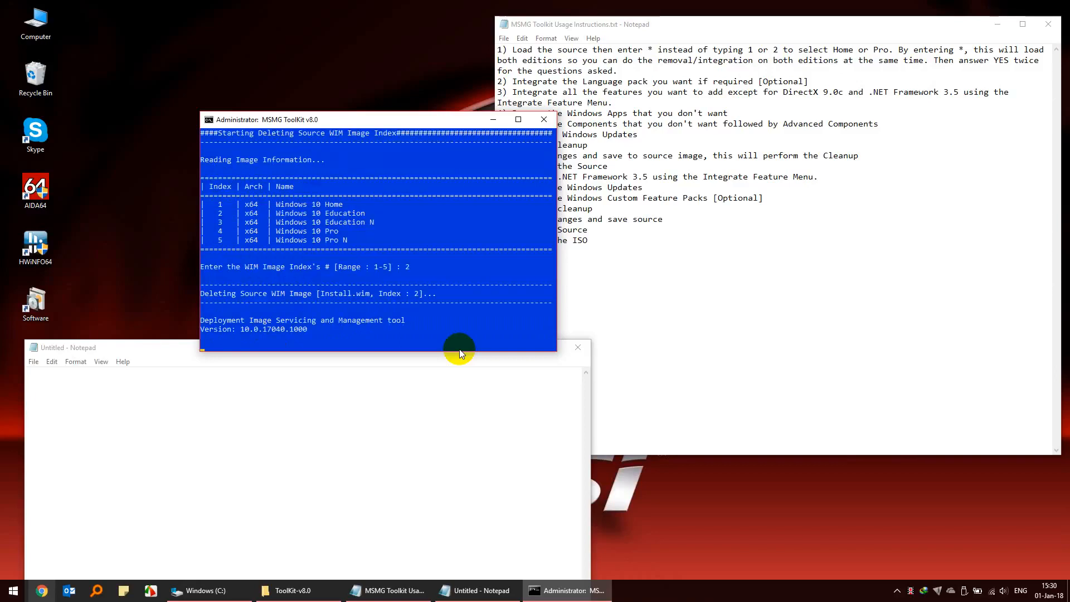
pyautogui.press('Return')
# Delete the Windows 10 Education N edition, index 2, from the source install image
pyautogui.press('8')
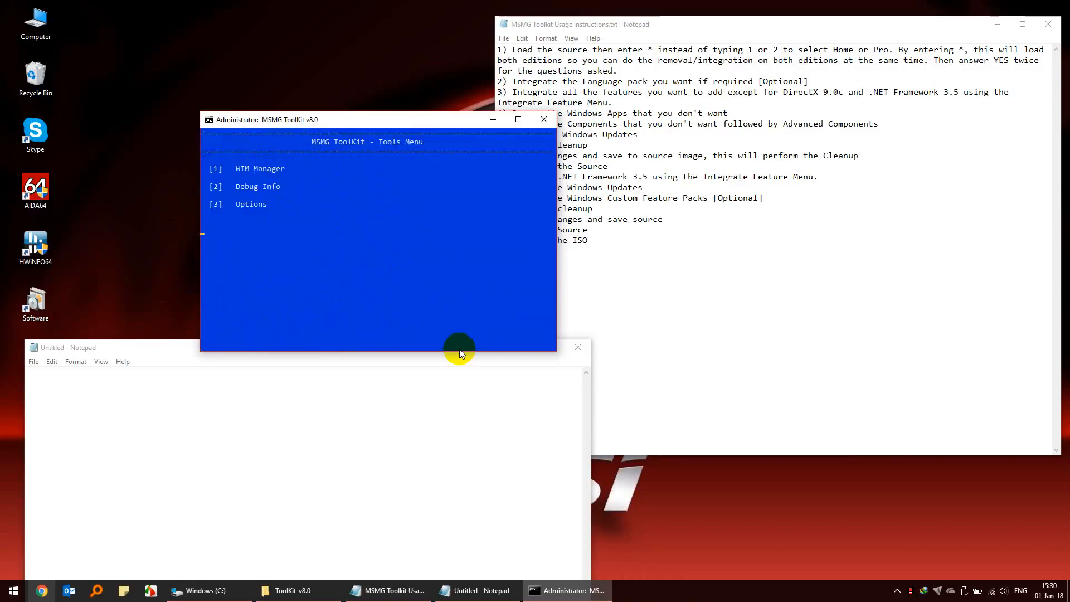
pyautogui.press('1')
pyautogui.press('3')
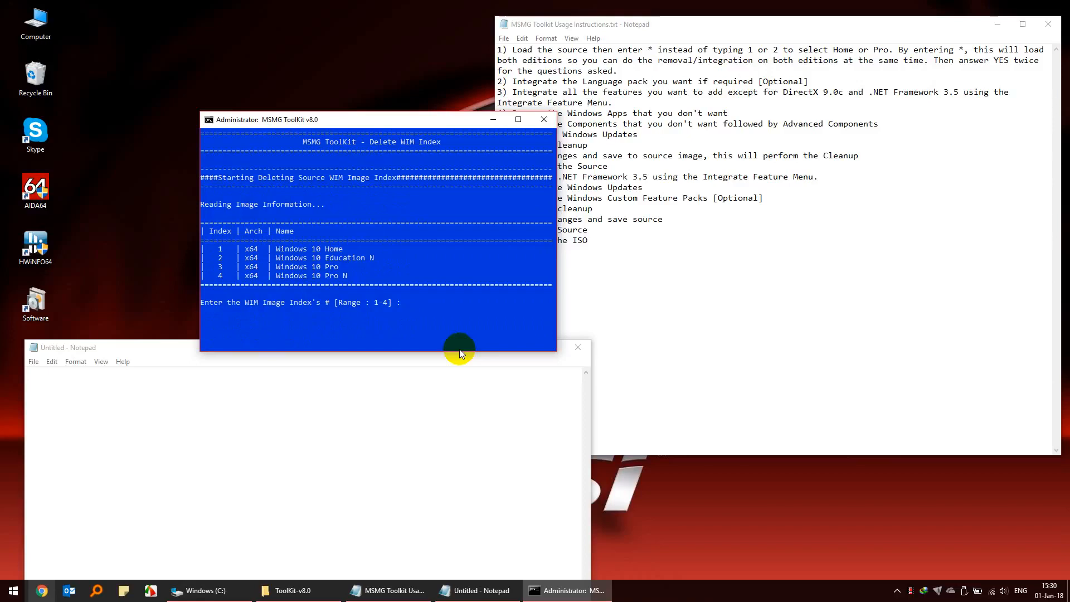
pyautogui.write('2')
pyautogui.press('Return')
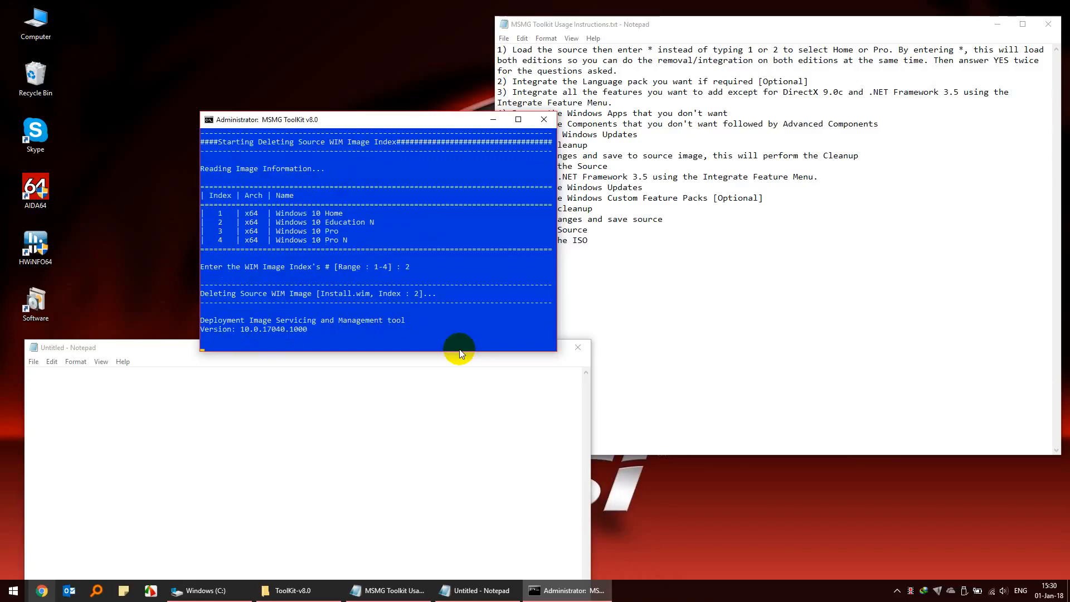
pyautogui.press('Return')
pyautogui.write('3')
pyautogui.press('Return')
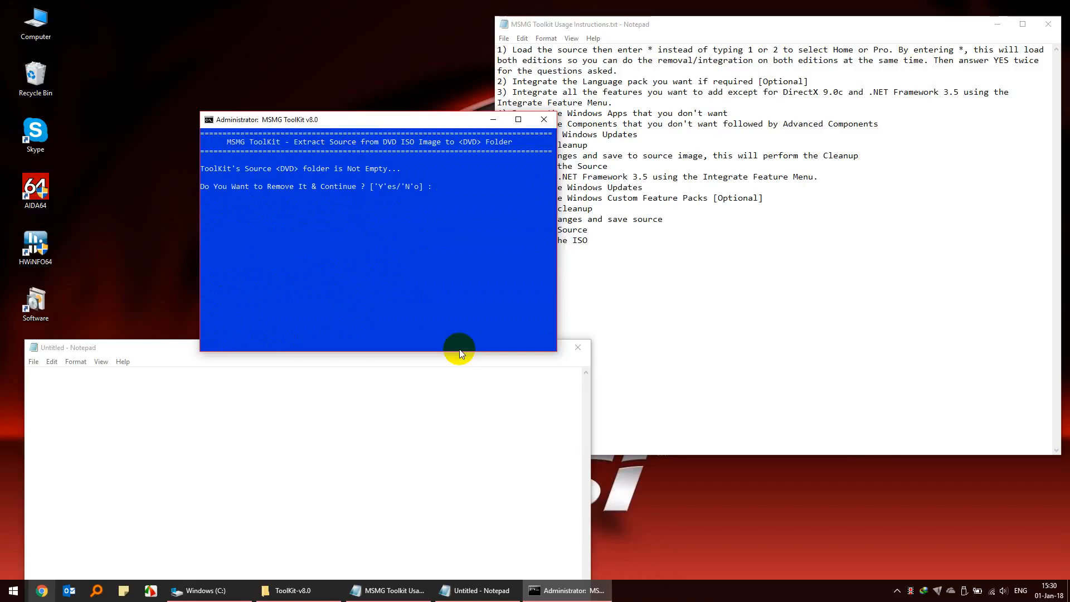
pyautogui.write('y')
pyautogui.press('Return')
pyautogui.press('Return')
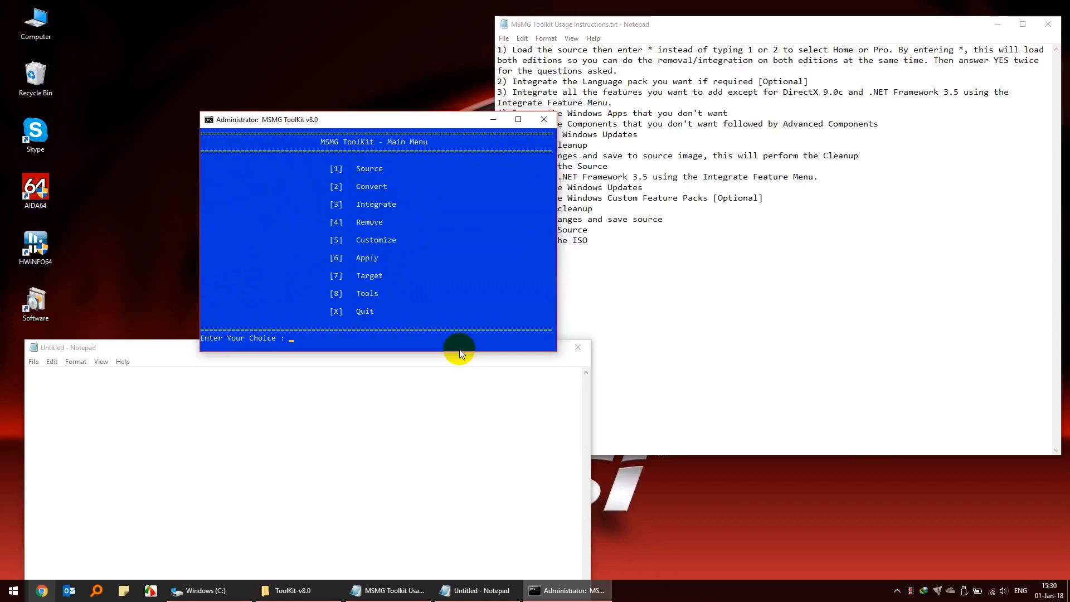
# Delete the Windows 10 Pro N edition, index 3, from the source install image
pyautogui.write('8')
pyautogui.press('Return')
pyautogui.write('1')
pyautogui.press('Return')
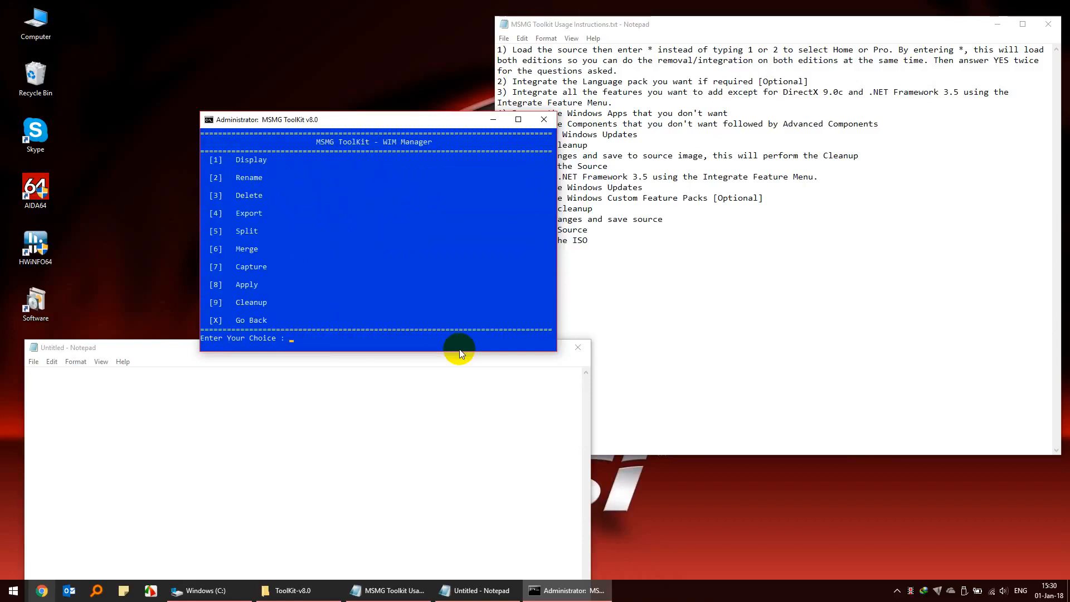
pyautogui.write('3')
pyautogui.press('Return')
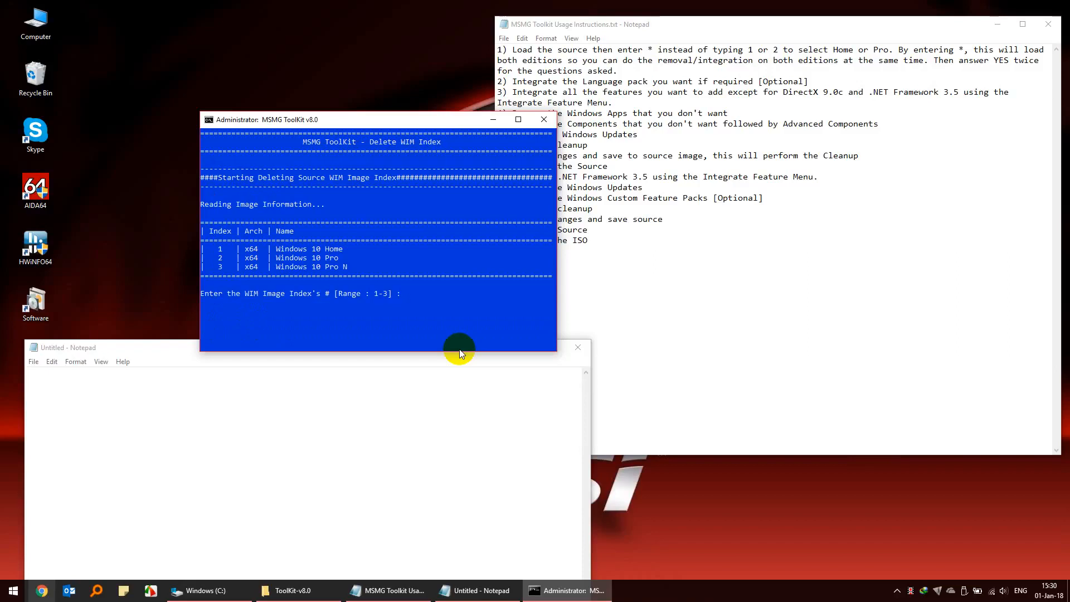
pyautogui.write('3')
pyautogui.press('Return')
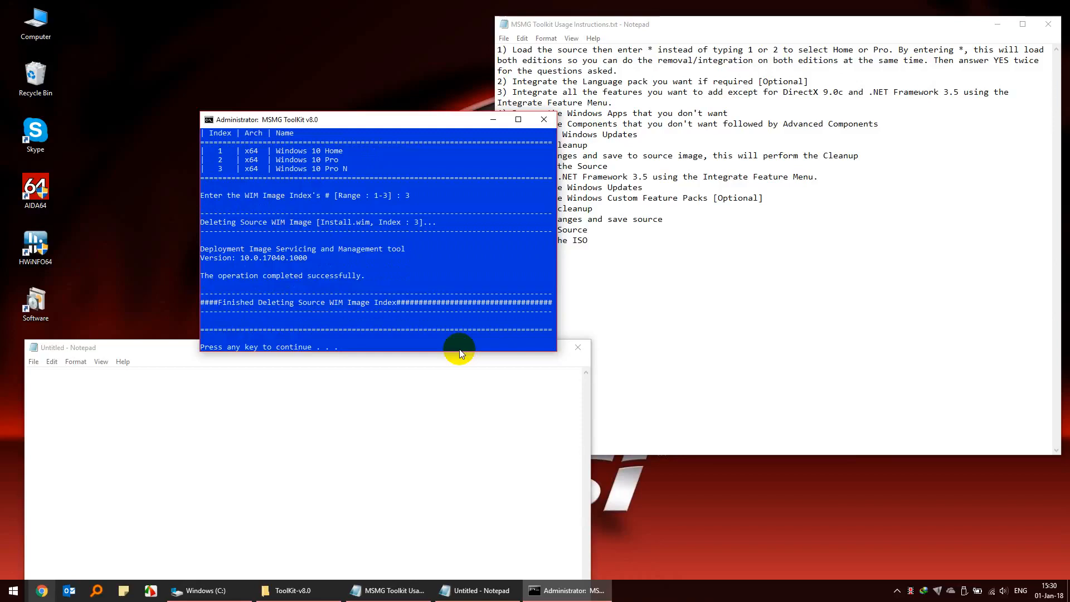
pyautogui.press('Return')
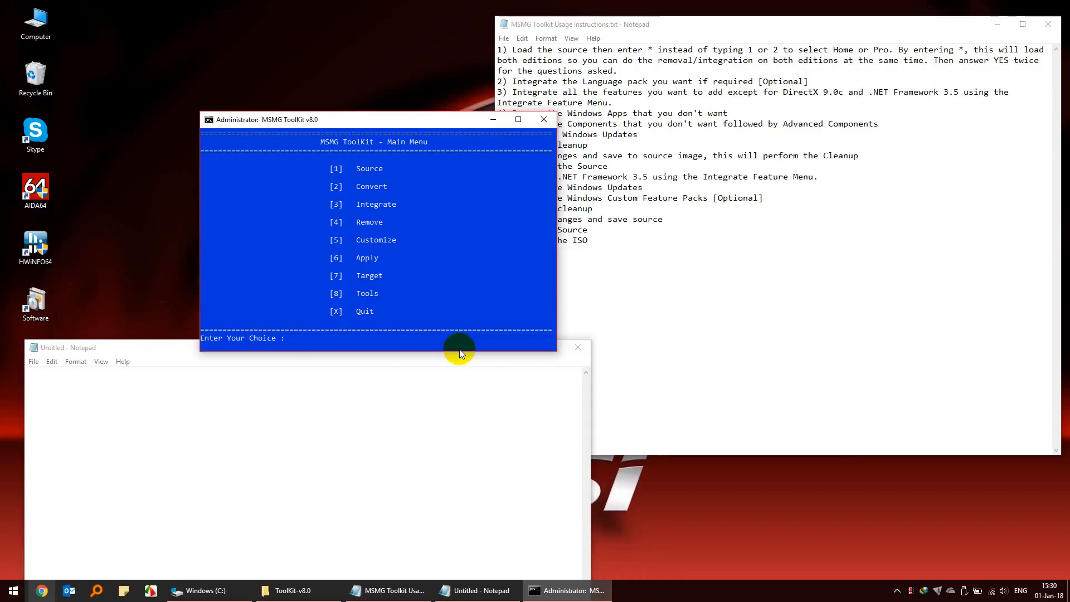
# Select the source from the DVD folder with all indexes (*), mounting the Windows Setup boot and recovery images too, and return to the main menu
pyautogui.write('1')
pyautogui.press('Return')
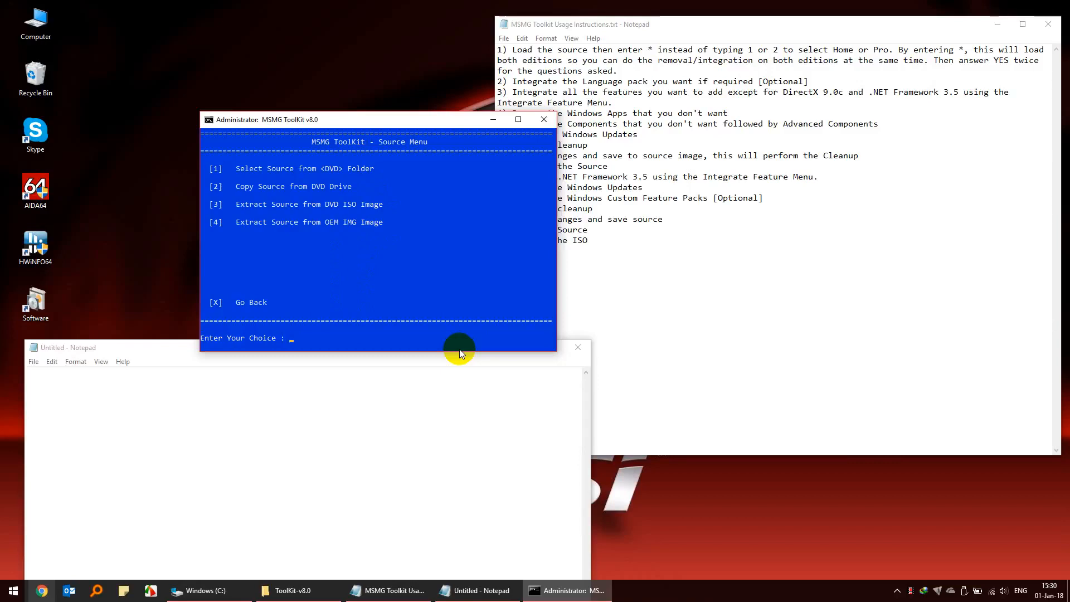
pyautogui.write('1')
pyautogui.press('Return')
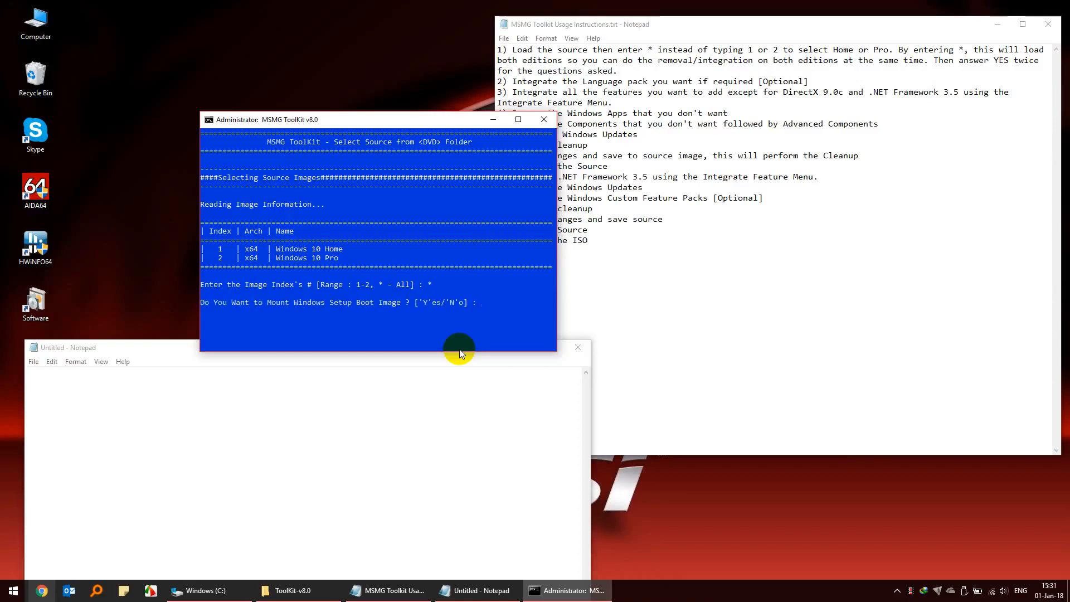
pyautogui.write('YY')
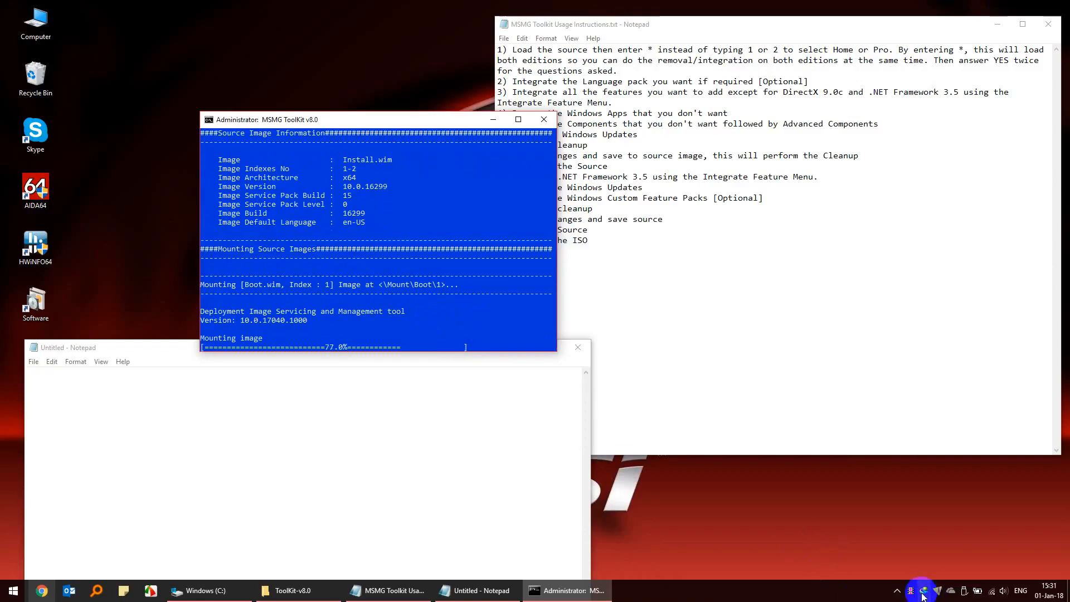
pyautogui.moveTo(401, 120); pyautogui.dragTo(333, 92)
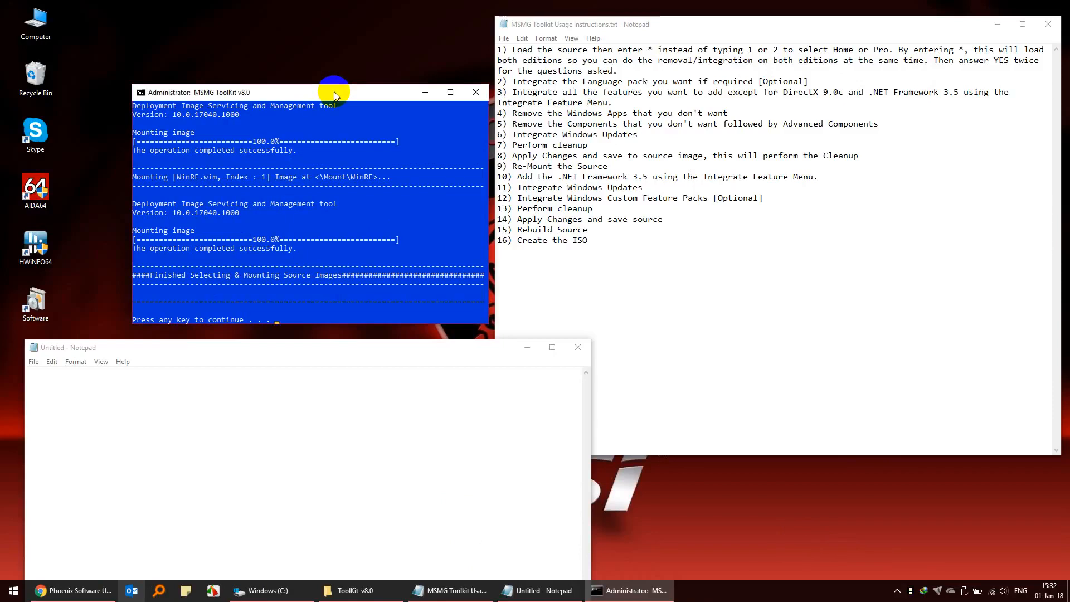
pyautogui.press('Return')
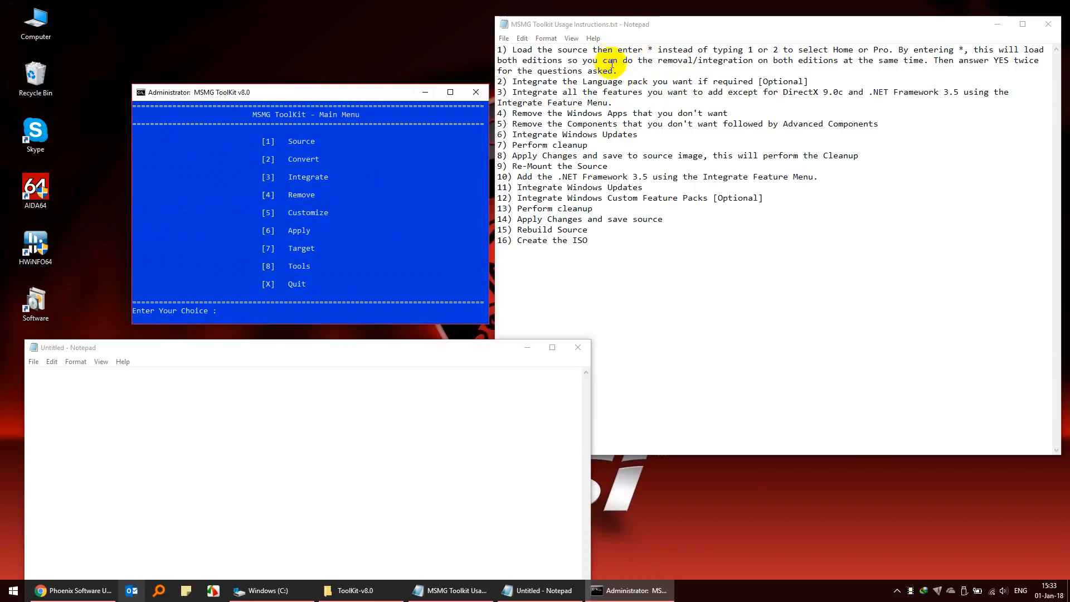
# Highlight instruction 1, about loading the source, in MSMG Toolkit Usage Instructions.txt
pyautogui.click(616, 66)
pyautogui.moveTo(617, 71); pyautogui.dragTo(497, 15)
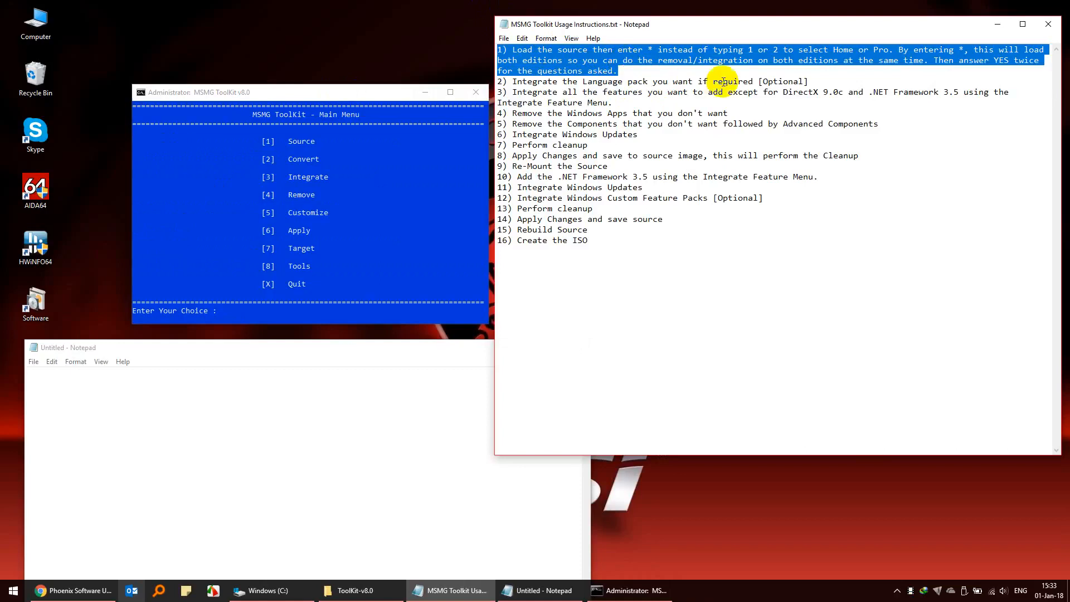
# Highlight instructions 2 and 3, about integrating the language pack and the features, in turn in MSMG Toolkit Usage Instructions.txt
pyautogui.moveTo(810, 82); pyautogui.dragTo(509, 78)
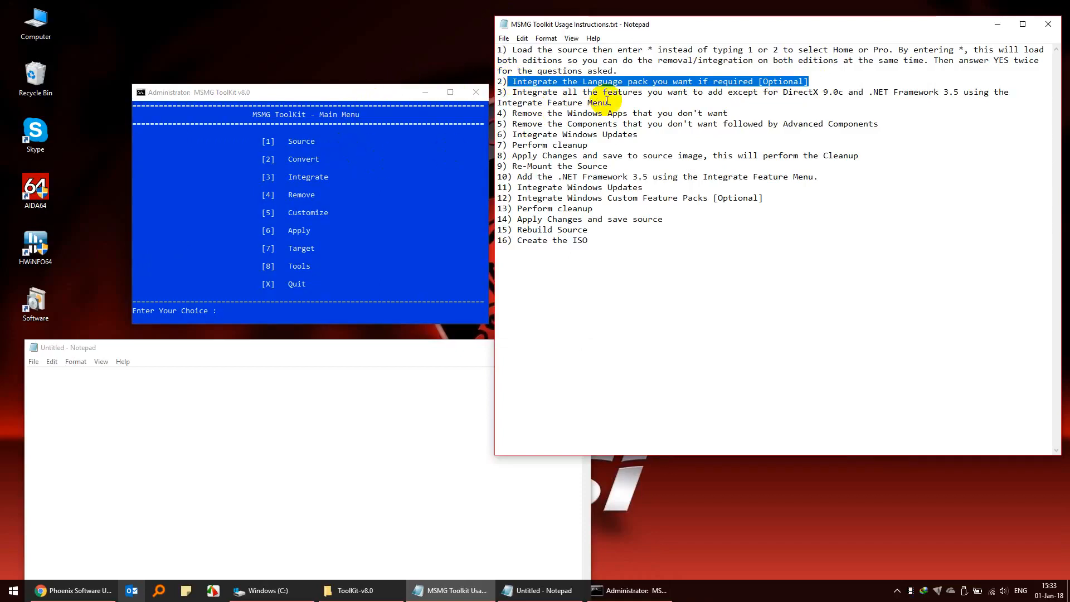
pyautogui.click(635, 100)
pyautogui.moveTo(635, 100); pyautogui.dragTo(492, 92)
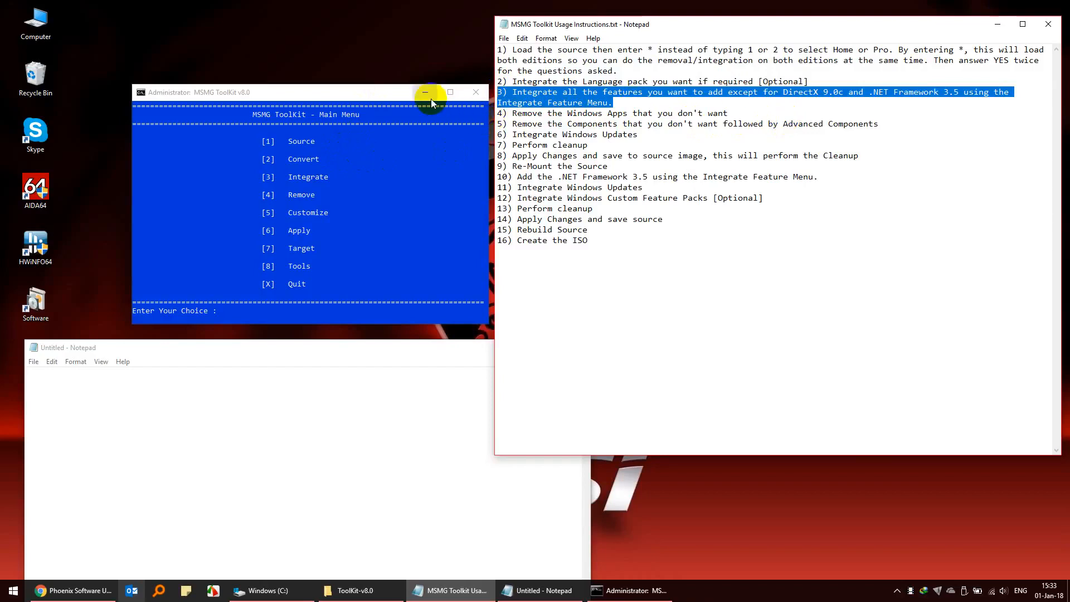
# Review the Windows Features available for integration in MSMG ToolKit, and go back to the Integrate menu
pyautogui.click(401, 97)
pyautogui.write('3')
pyautogui.press('Return')
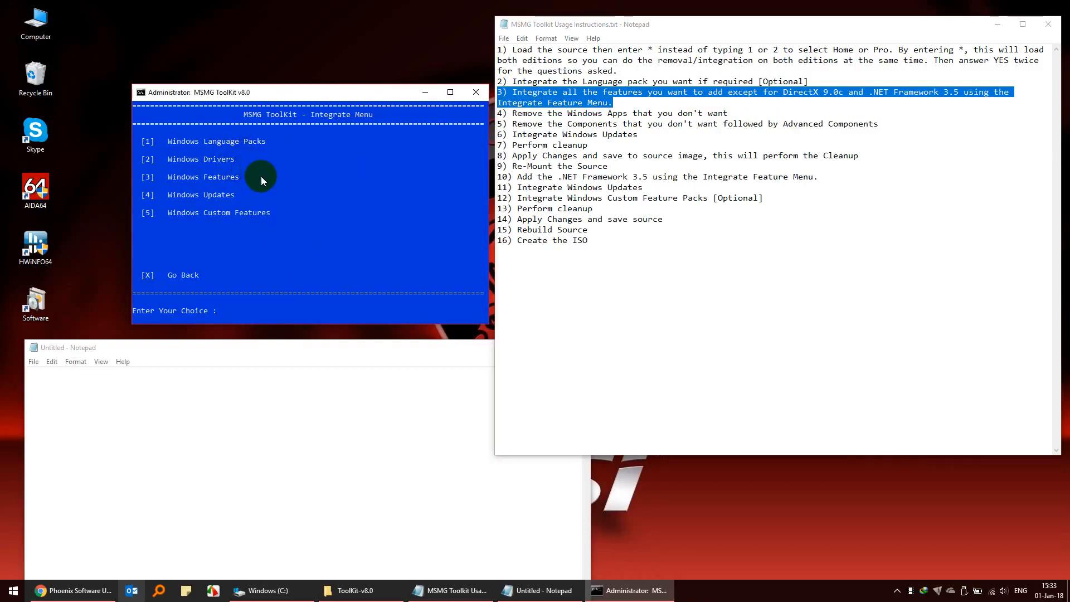
pyautogui.write('3')
pyautogui.press('Return')
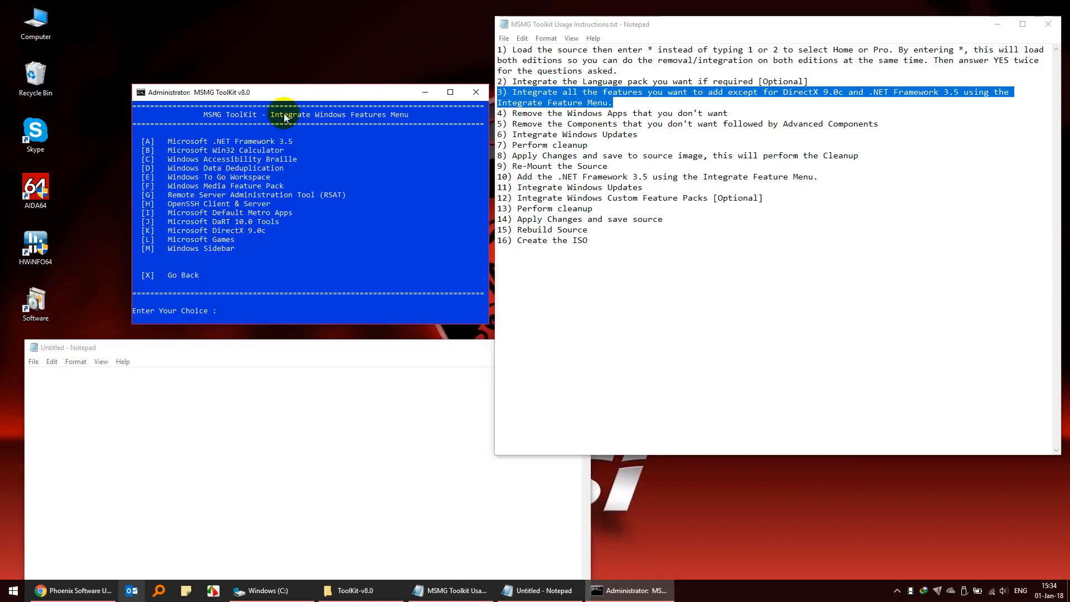
pyautogui.press('x')
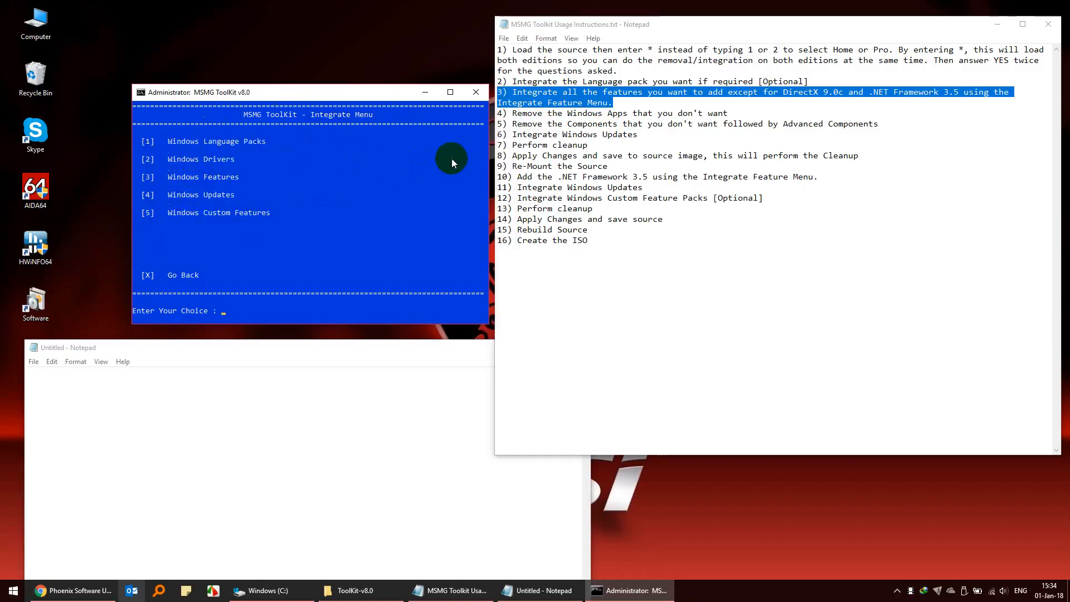
# Highlight instruction 4, about removing unwanted Windows apps, in the usage instructions and return MSMG ToolKit to its main menu
pyautogui.moveTo(728, 113); pyautogui.dragTo(498, 114)
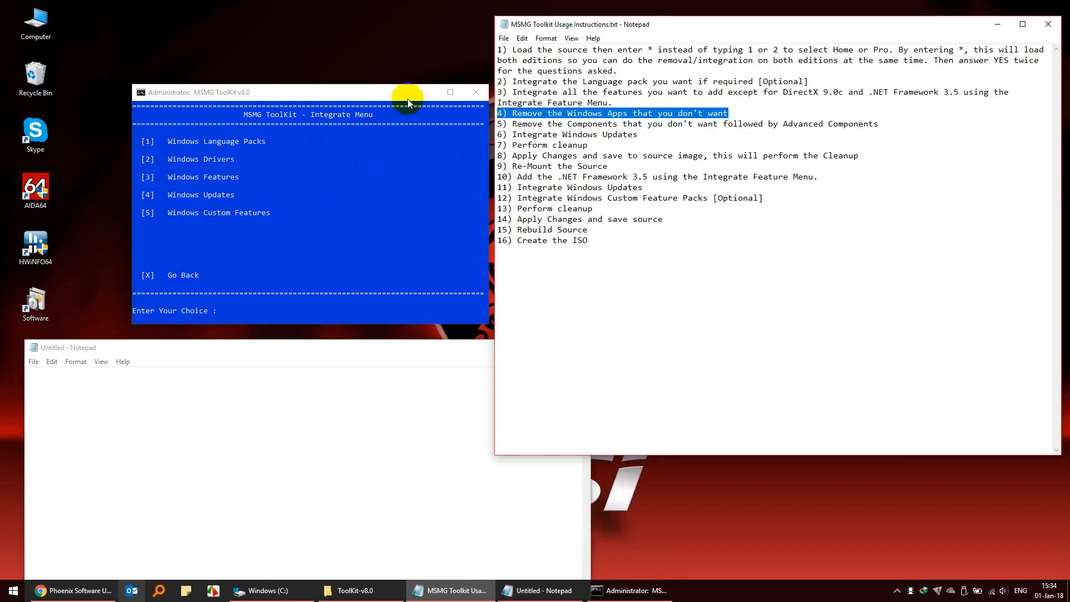
pyautogui.click(374, 94)
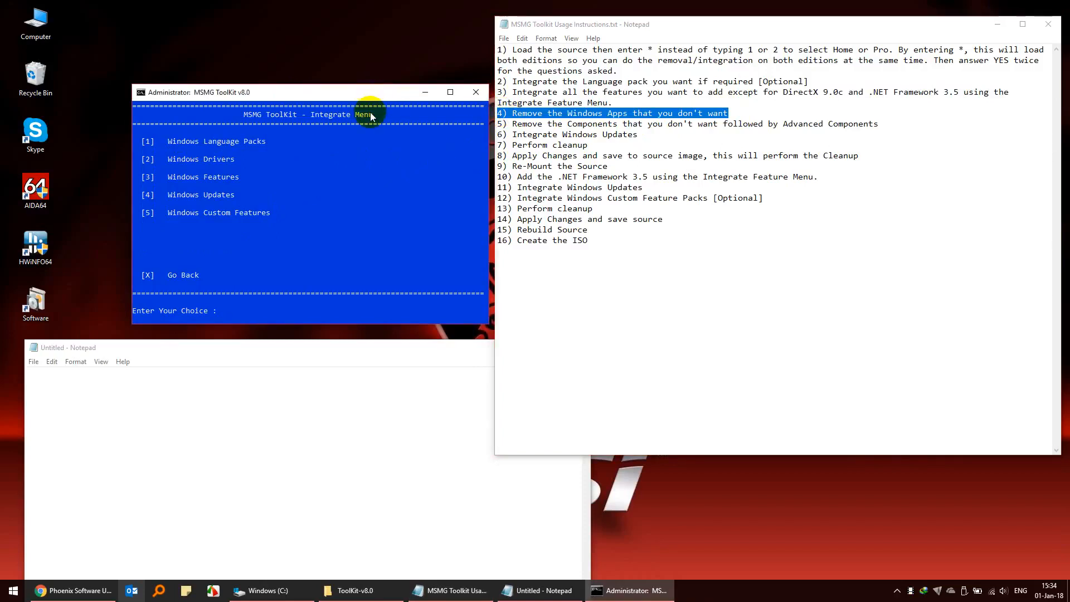
pyautogui.write('x')
pyautogui.press('Return')
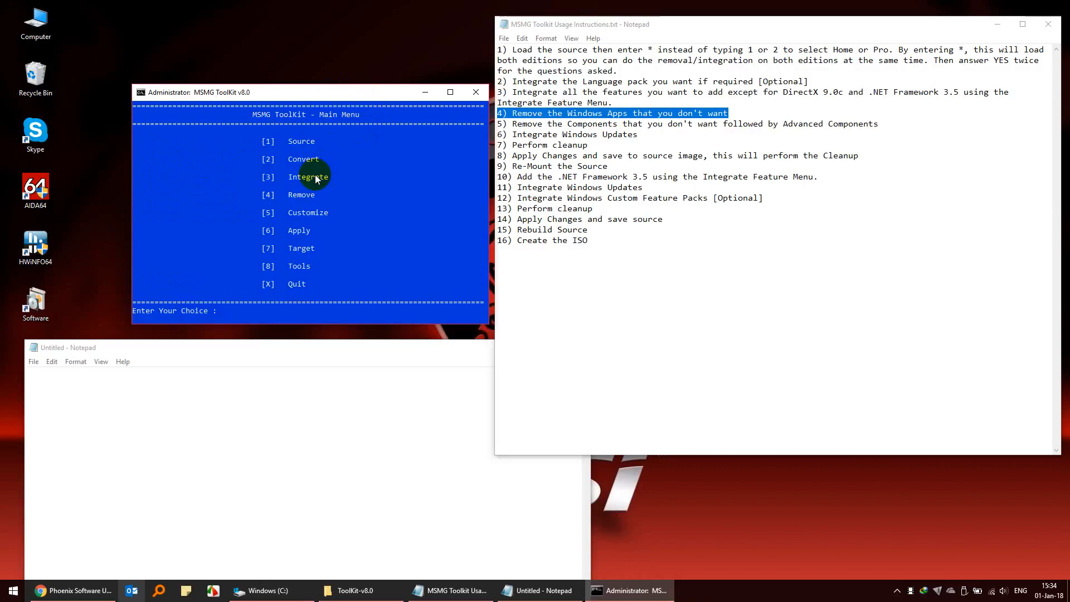
# Integrate the Windows Photo Viewer Metro Skin from the custom features into the mounted images
pyautogui.write('3')
pyautogui.press('Return')
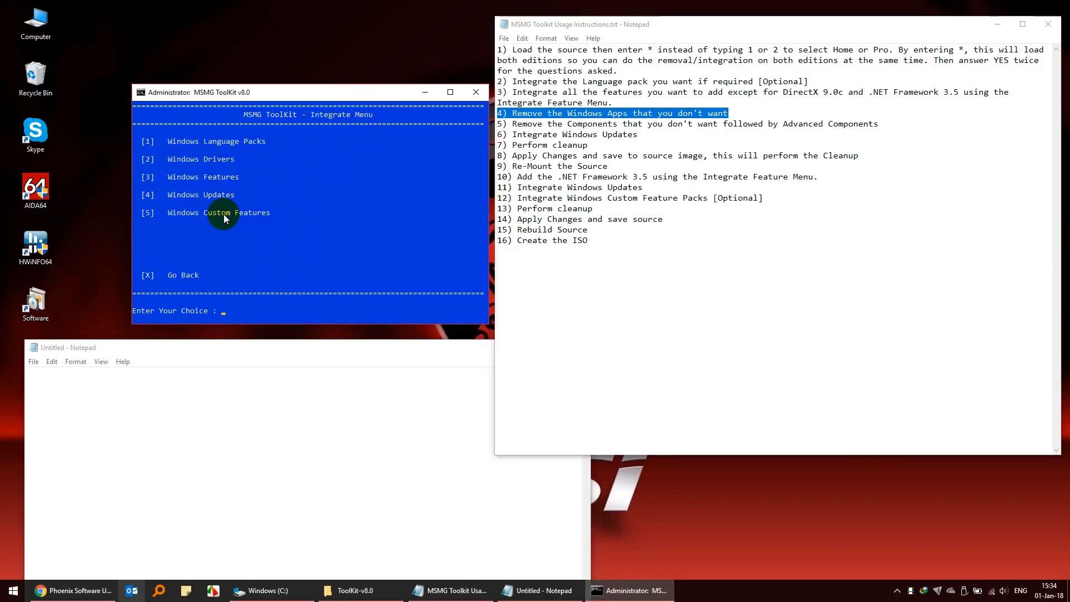
pyautogui.write('5')
pyautogui.press('Return')
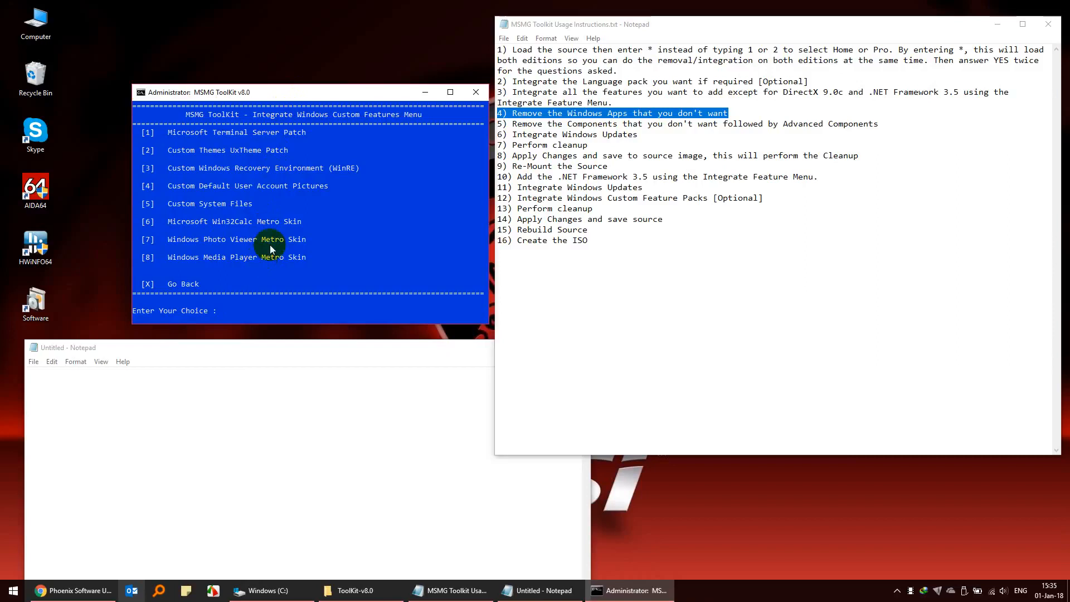
pyautogui.write('7')
pyautogui.press('Return')
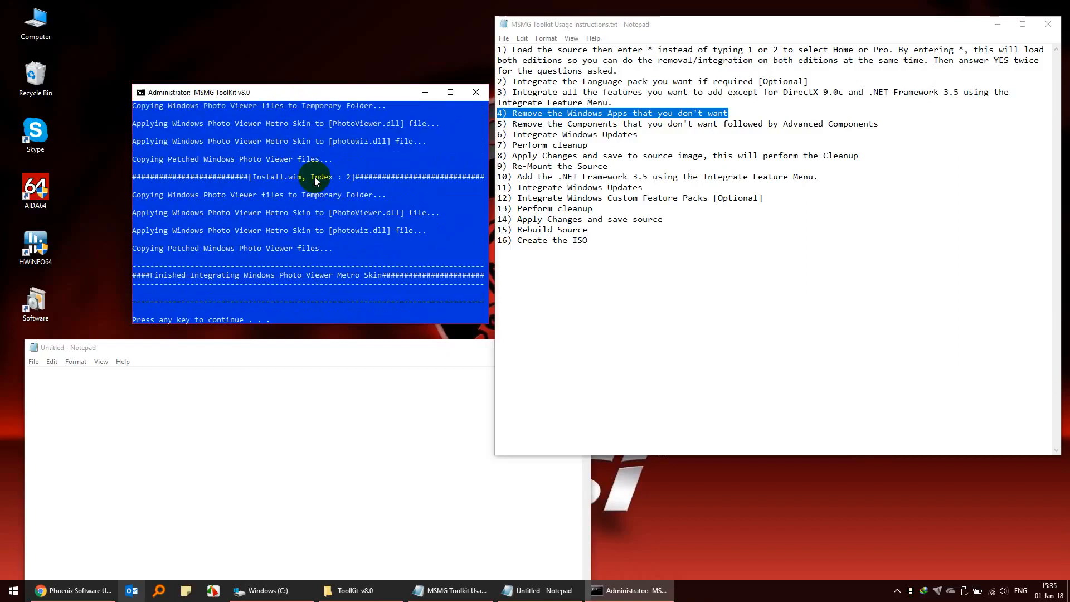
pyautogui.press('Return')
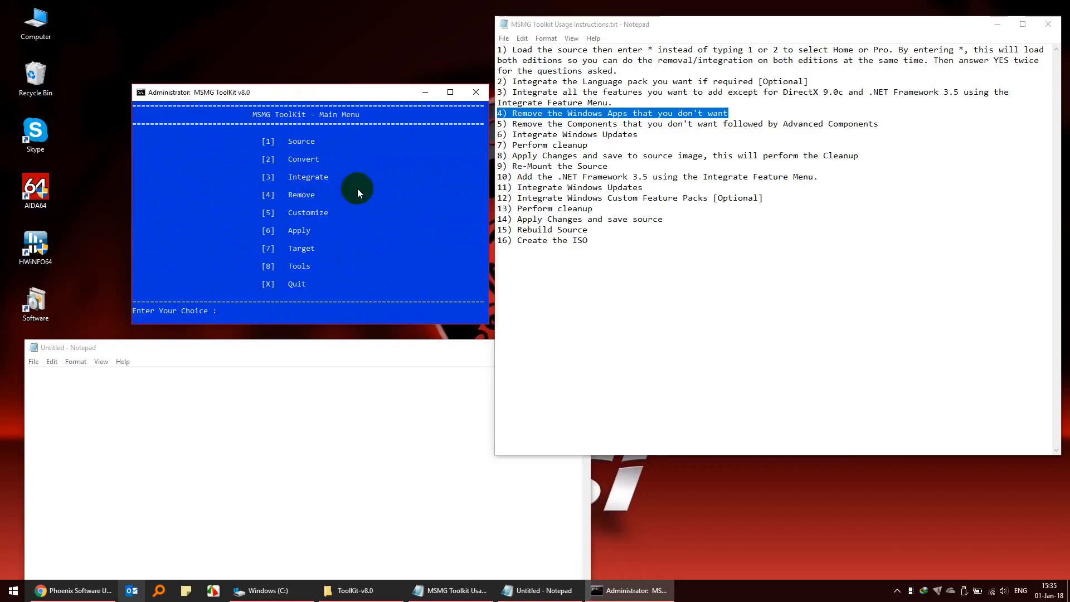
# Remove the Alarms & Clock default Metro app from the images and record its letter A in the untitled note
pyautogui.press('4')
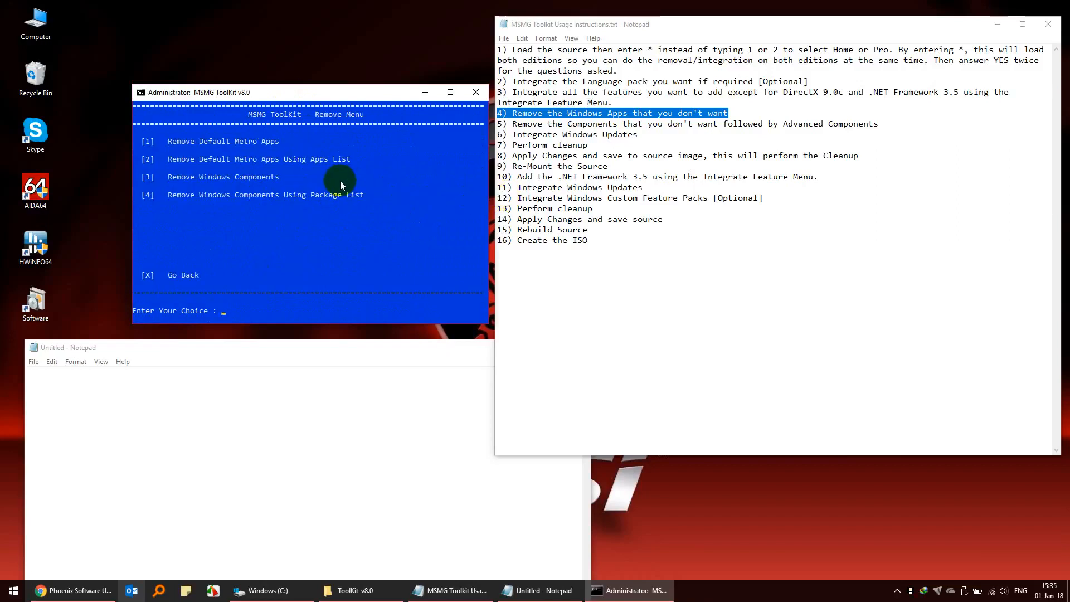
pyautogui.press('1')
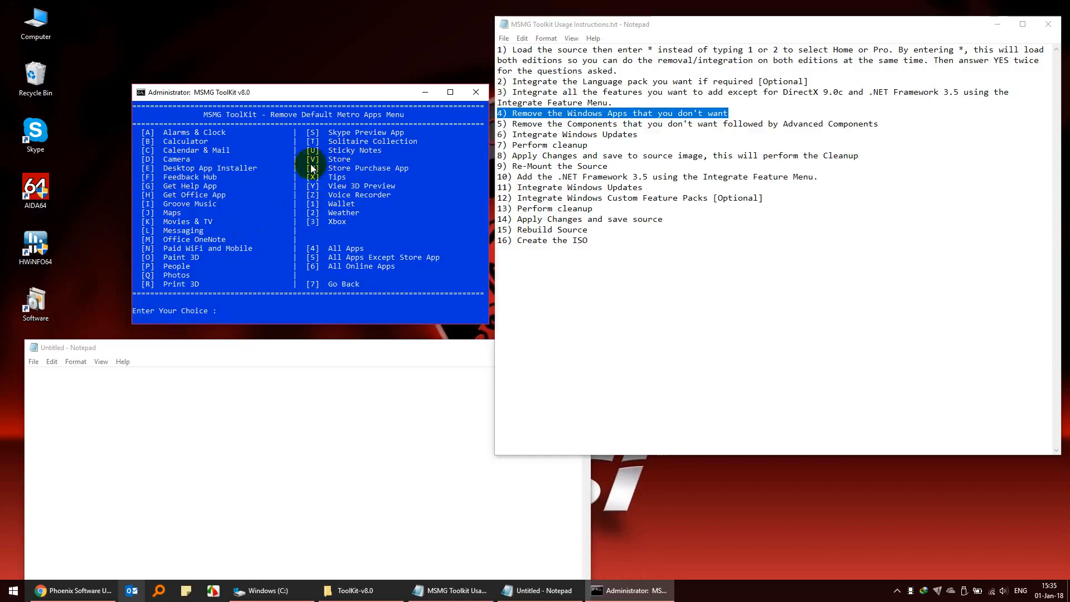
pyautogui.click(196, 437)
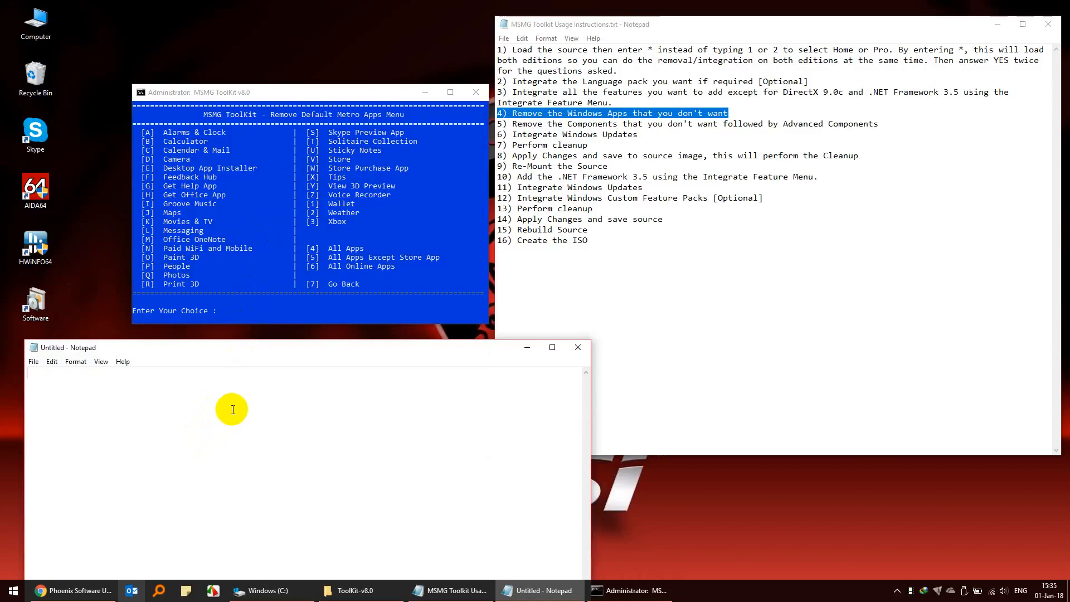
pyautogui.write('A')
pyautogui.click(276, 94)
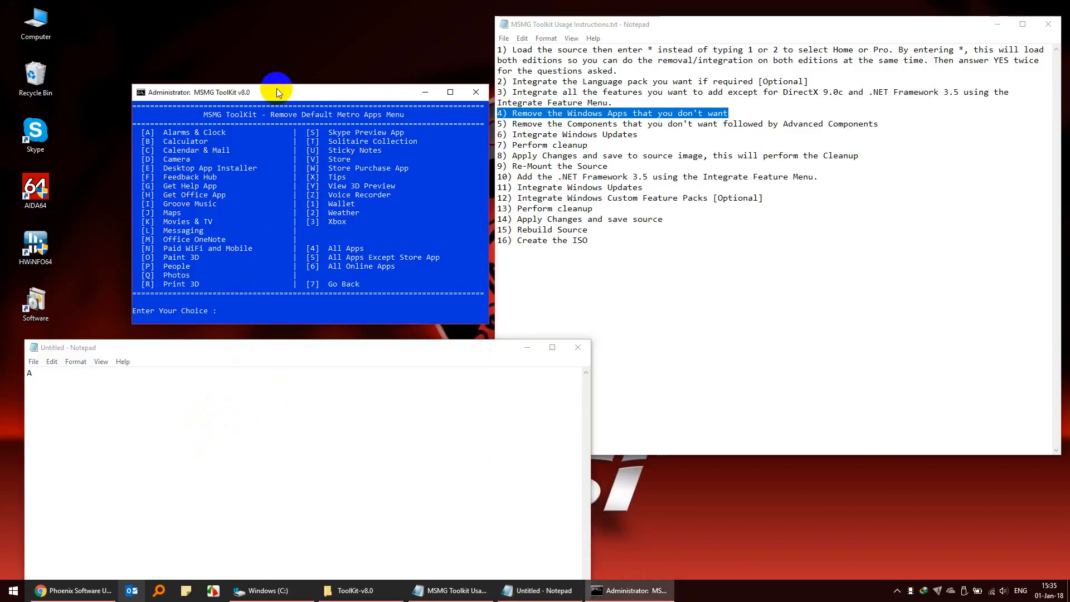
pyautogui.write('A')
pyautogui.press('Return')
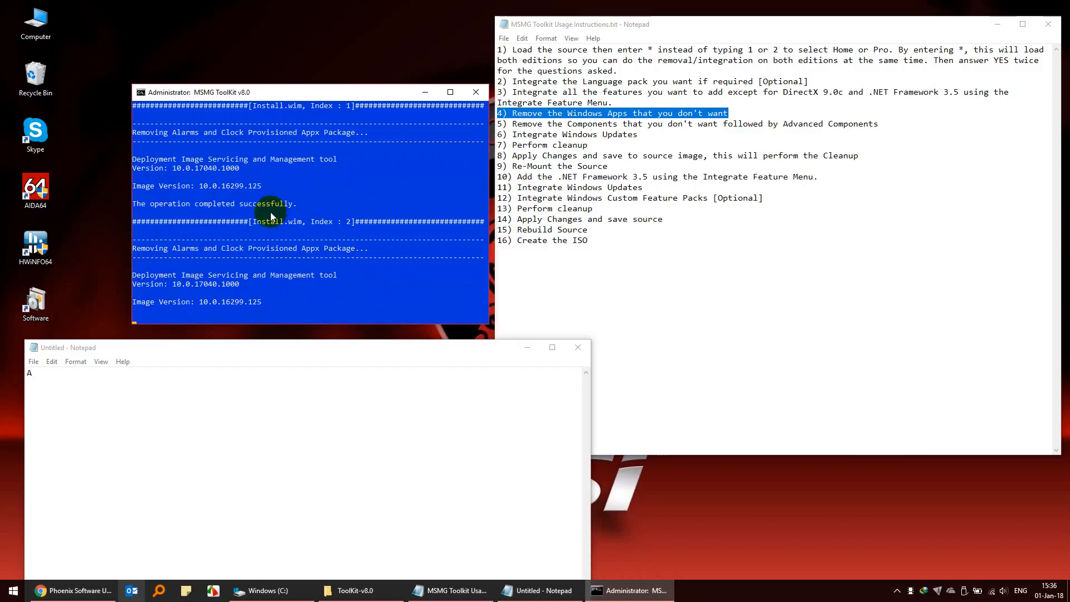
pyautogui.click(304, 91)
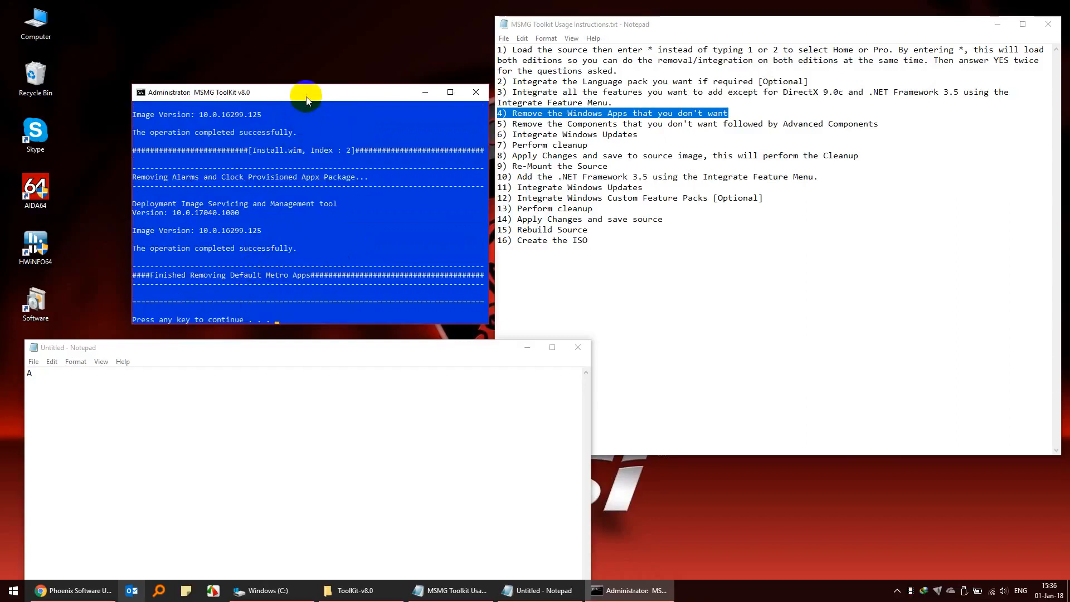
pyautogui.press('Return')
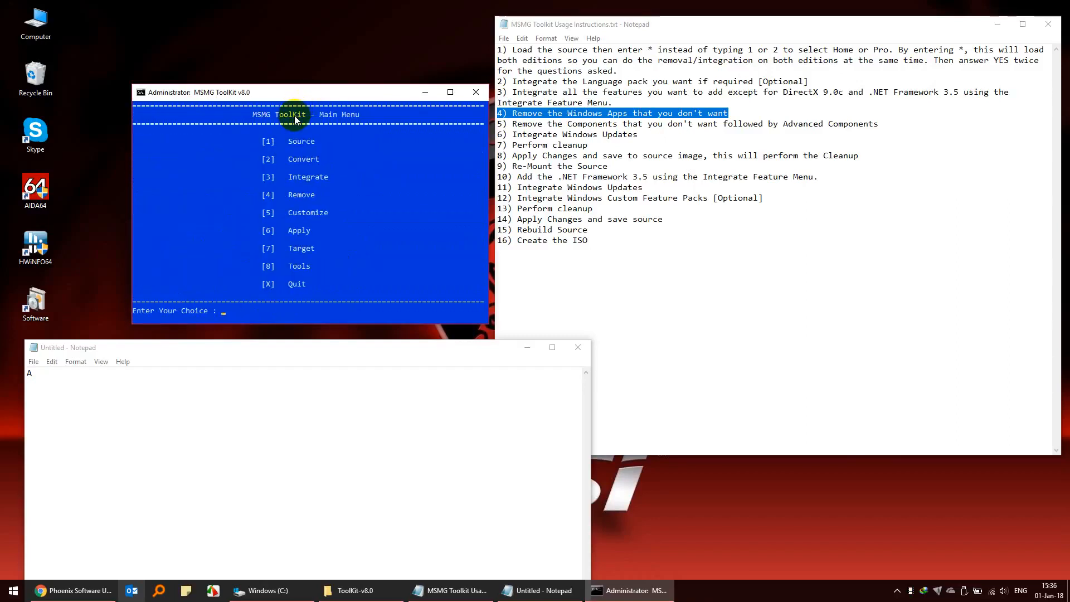
# Remove the Calendar & Mail default Metro app and extend the note of removed apps with C to T, X, Y, Z, 1 and 2
pyautogui.write('4')
pyautogui.press('Return')
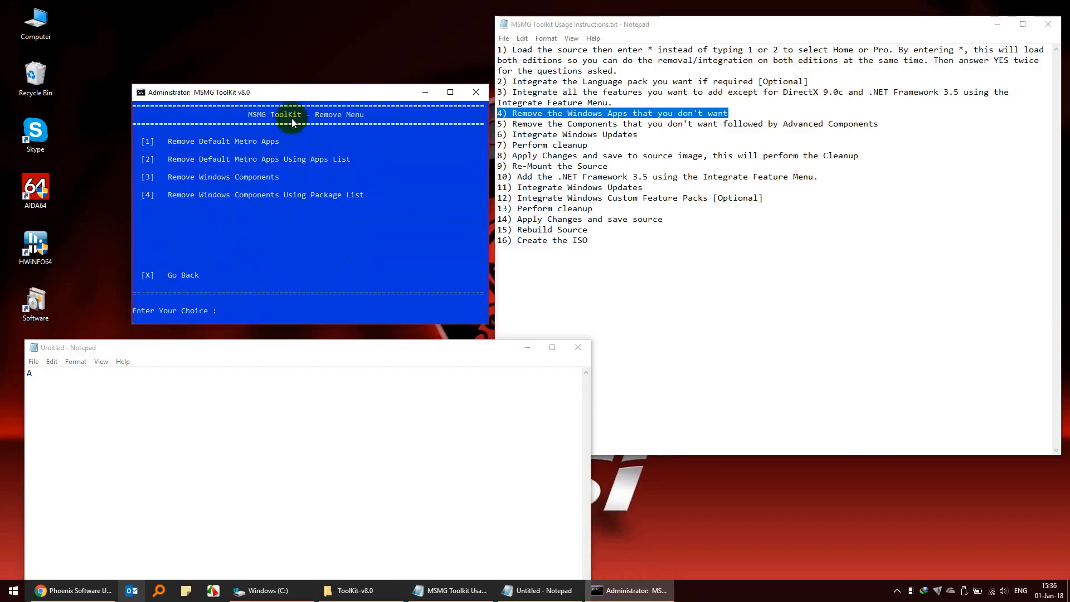
pyautogui.write('1')
pyautogui.press('Return')
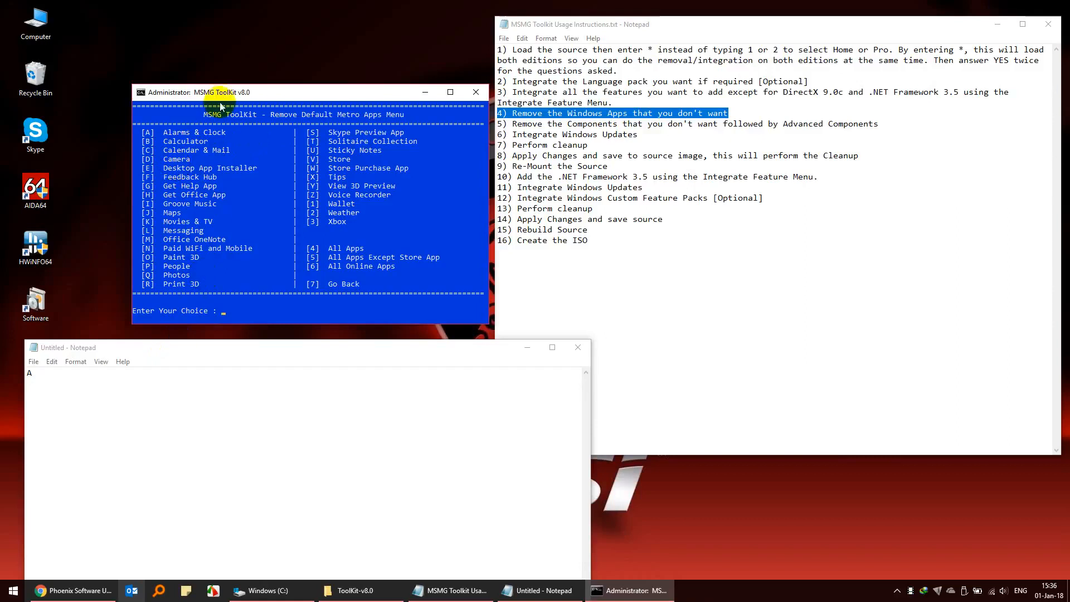
pyautogui.write('c')
pyautogui.press('Return')
pyautogui.click(223, 387)
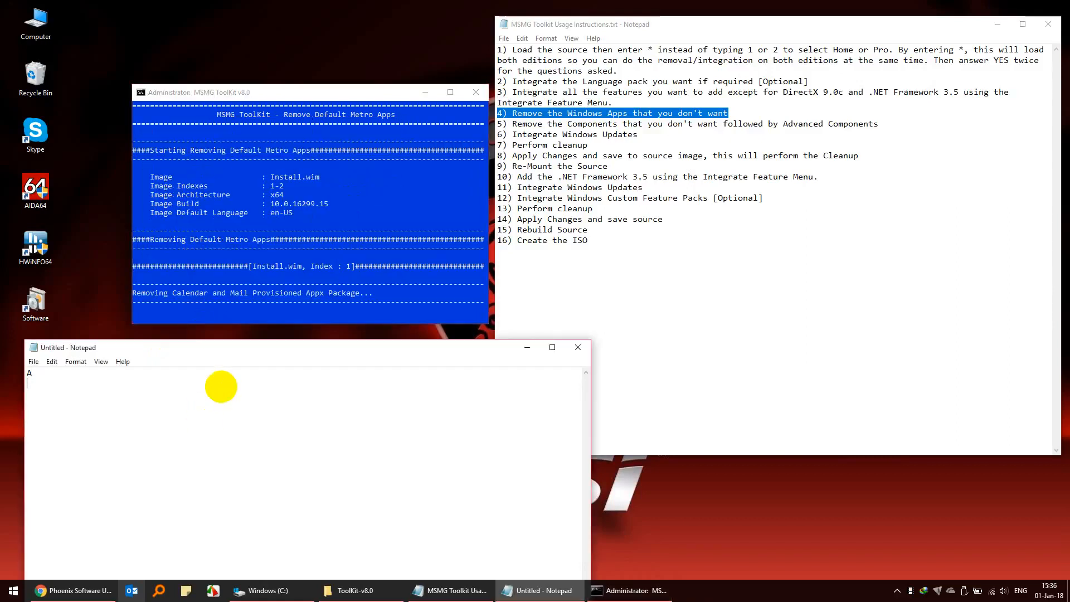
pyautogui.write('C  Y')
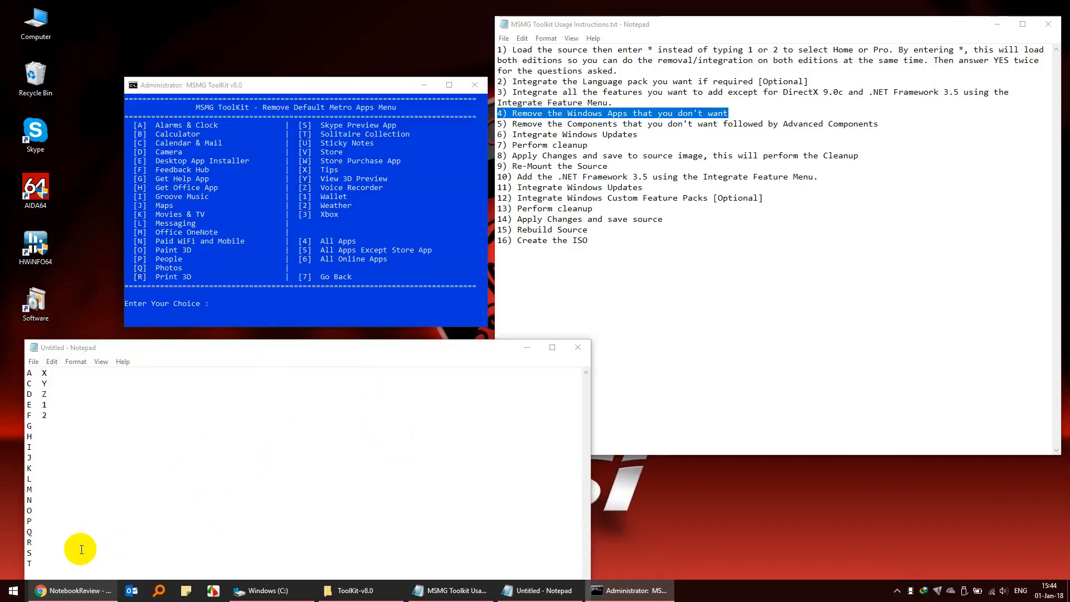
# Return to the Remove menu and clear the list of removed app codes from the untitled note
pyautogui.moveTo(84, 560); pyautogui.dragTo(3, 351)
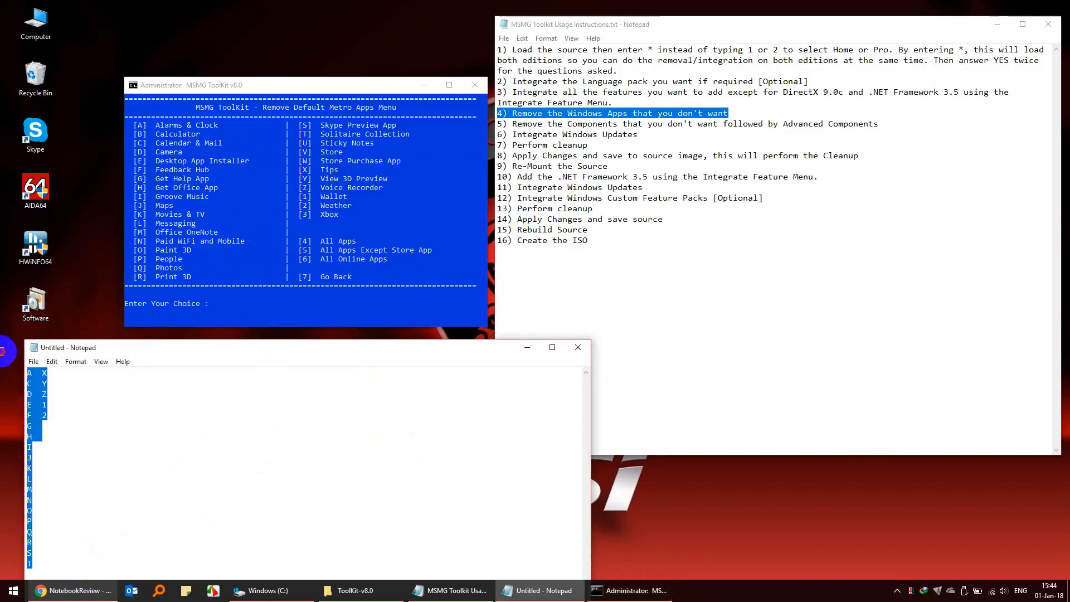
pyautogui.click(267, 84)
pyautogui.click(321, 93)
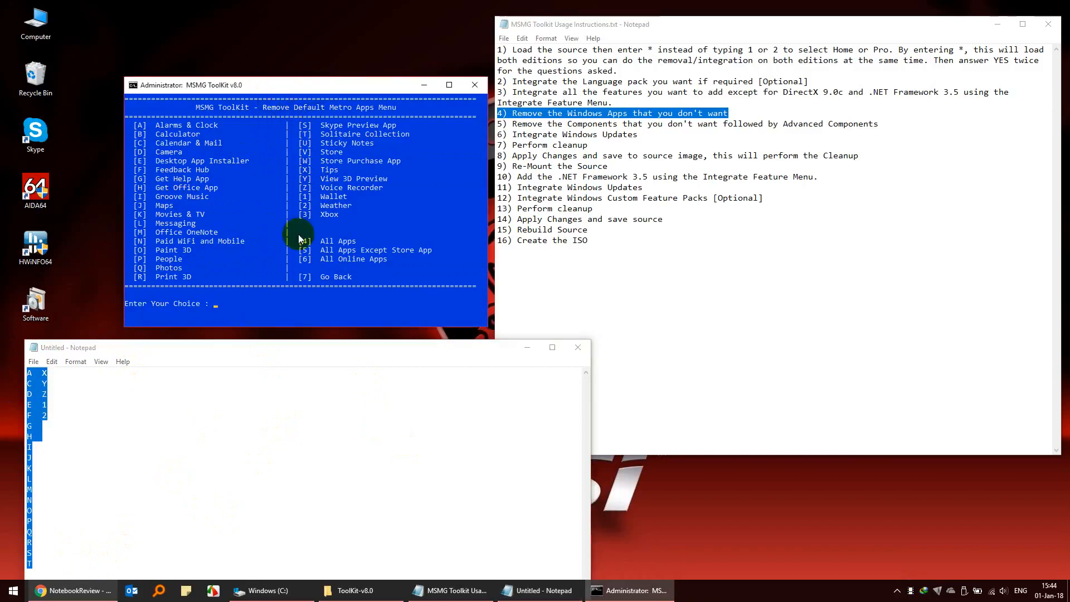
pyautogui.write('7')
pyautogui.press('Return')
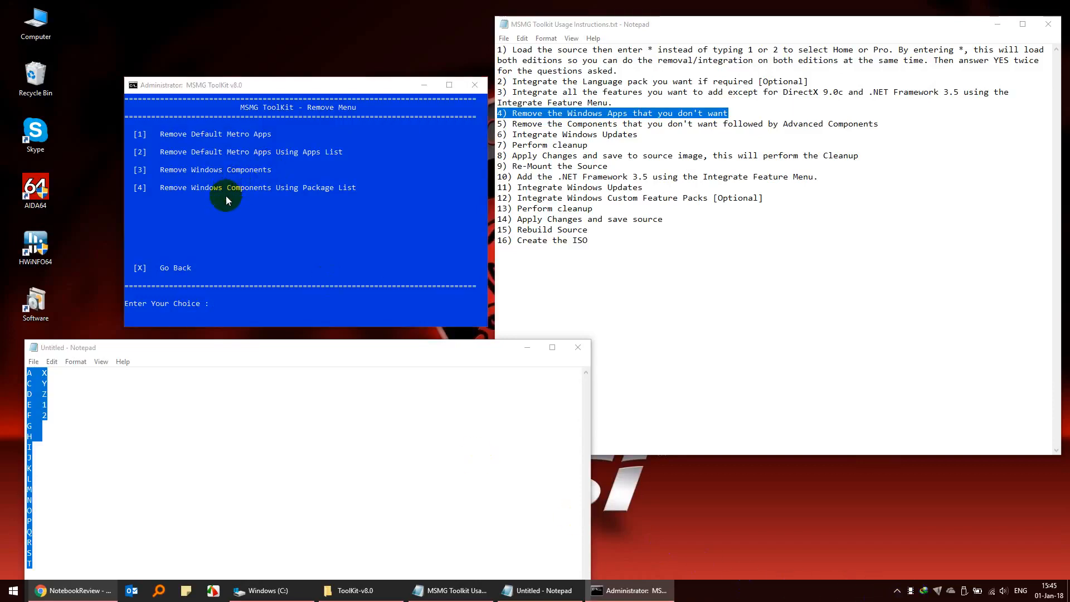
pyautogui.click(88, 501)
pyautogui.hotkey('ctrl', 'a')
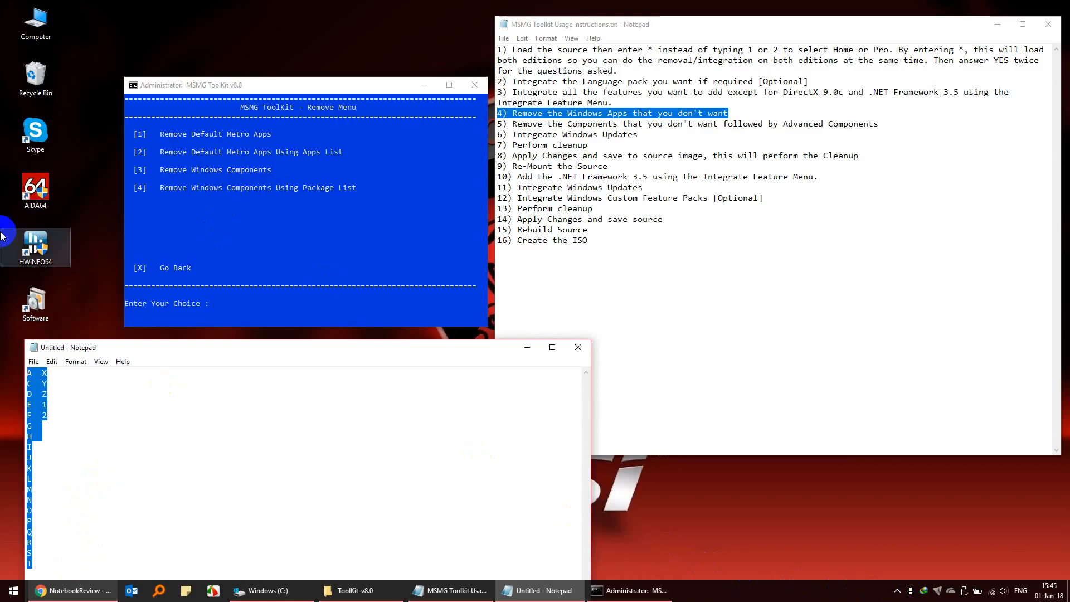
pyautogui.press('Delete')
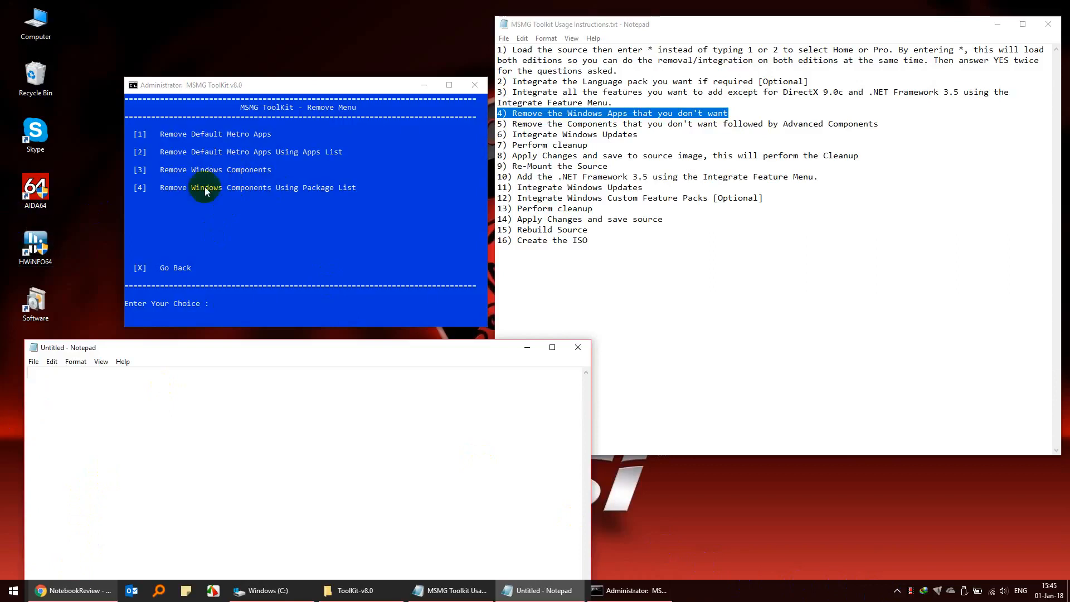
# Bring up the list of removable Windows components and note the letter a for Microsoft Connect App in the untitled note
pyautogui.click(216, 87)
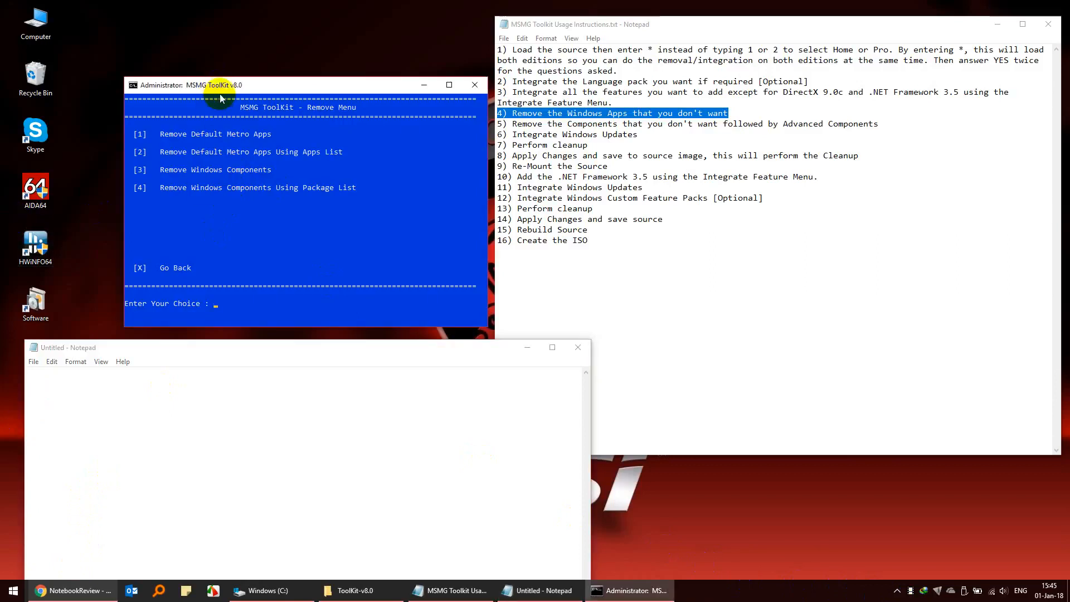
pyautogui.write('3')
pyautogui.press('Return')
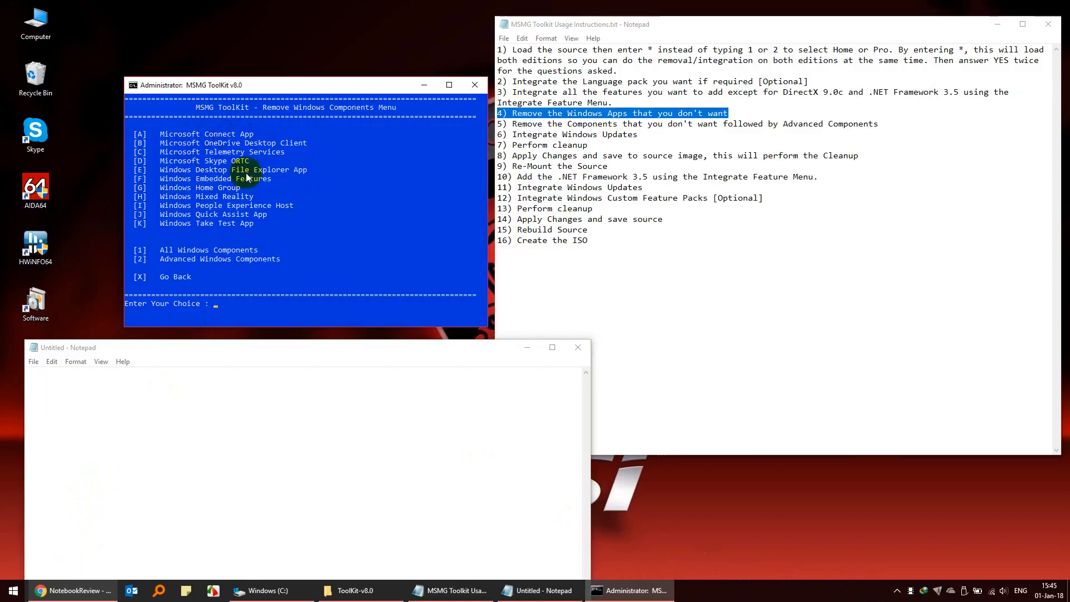
pyautogui.click(153, 398)
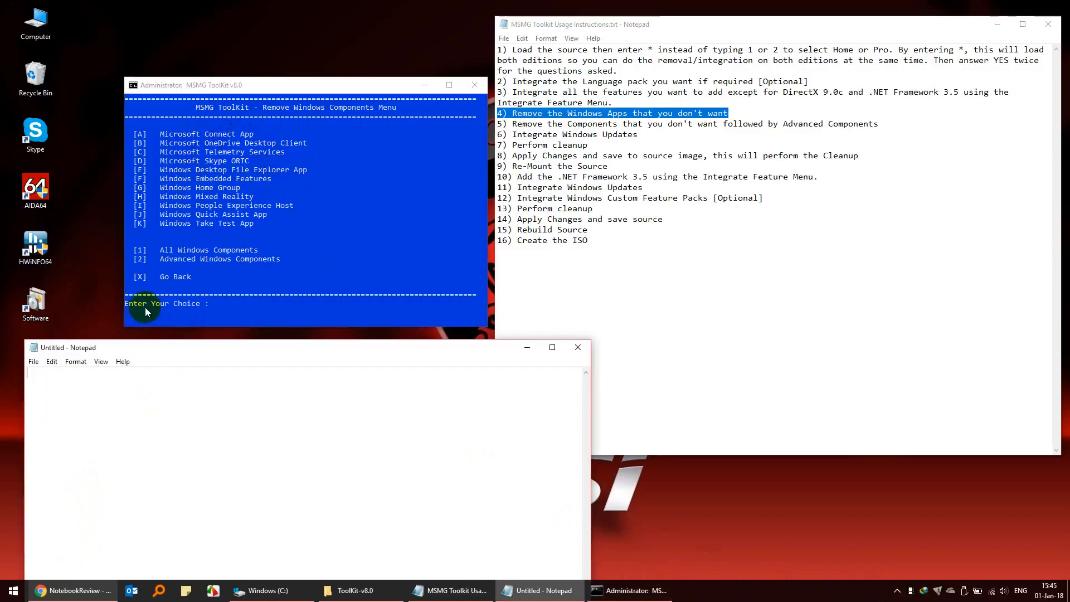
pyautogui.write('a')
# Remove the Microsoft Connect App component from the images and rewrite its entry in the note as a capital A
pyautogui.click(215, 85)
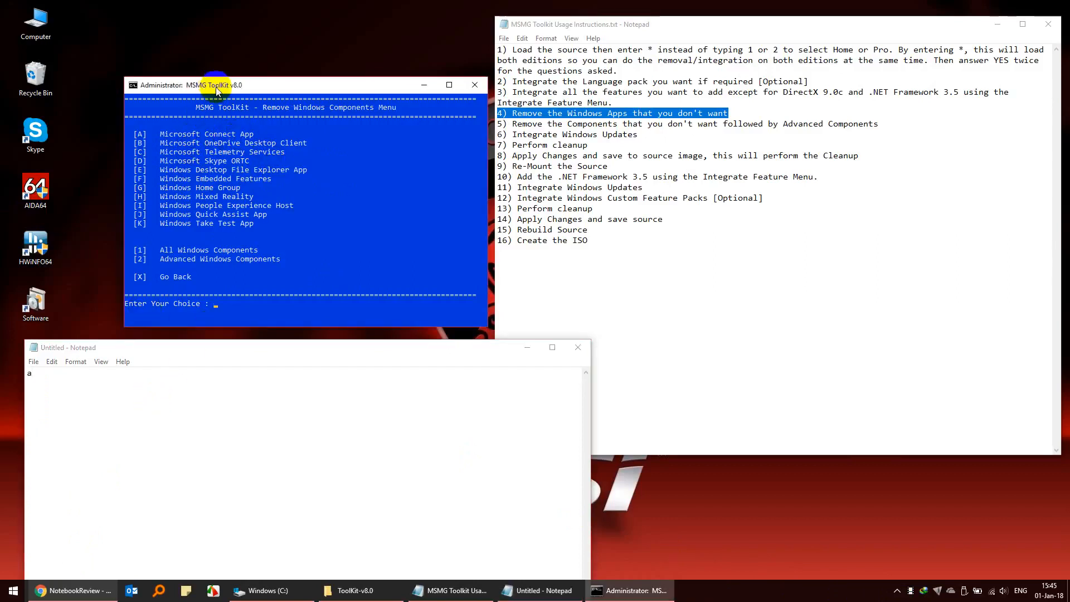
pyautogui.write('a')
pyautogui.press('Return')
pyautogui.click(199, 445)
pyautogui.moveTo(199, 446); pyautogui.dragTo(7, 372)
pyautogui.write('A')
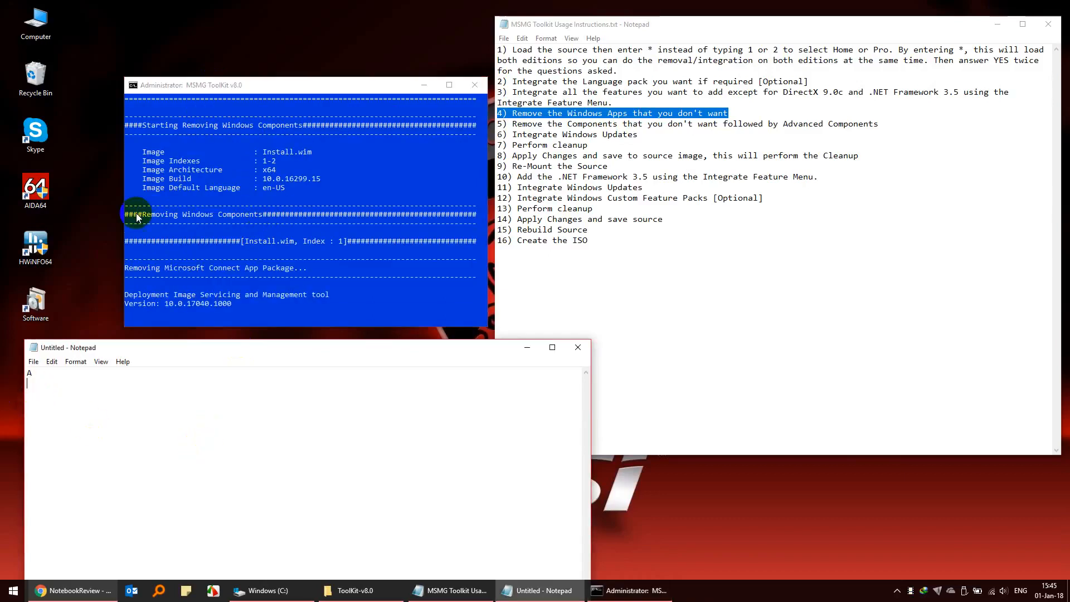
pyautogui.click(191, 86)
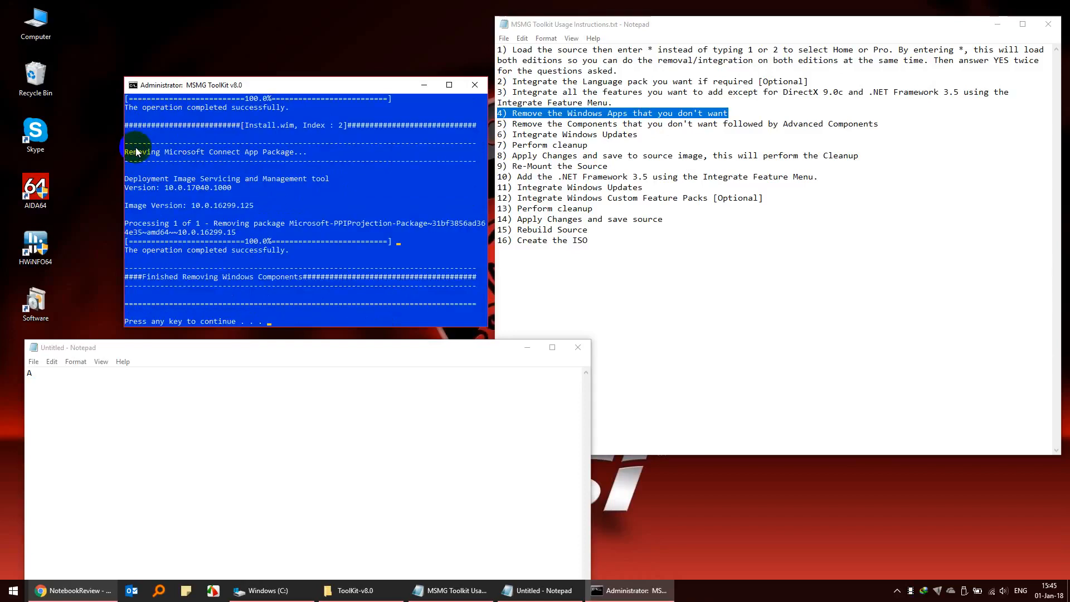
pyautogui.press('Return')
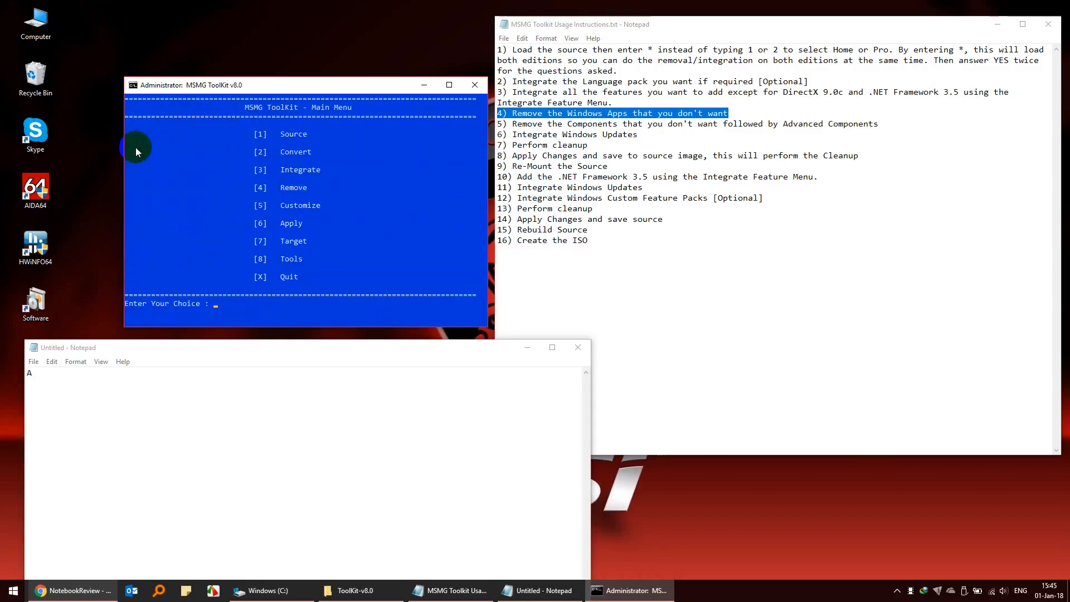
# Remove the Microsoft Telemetry Services component from the images and add C to the untitled note
pyautogui.write('4')
pyautogui.press('Return')
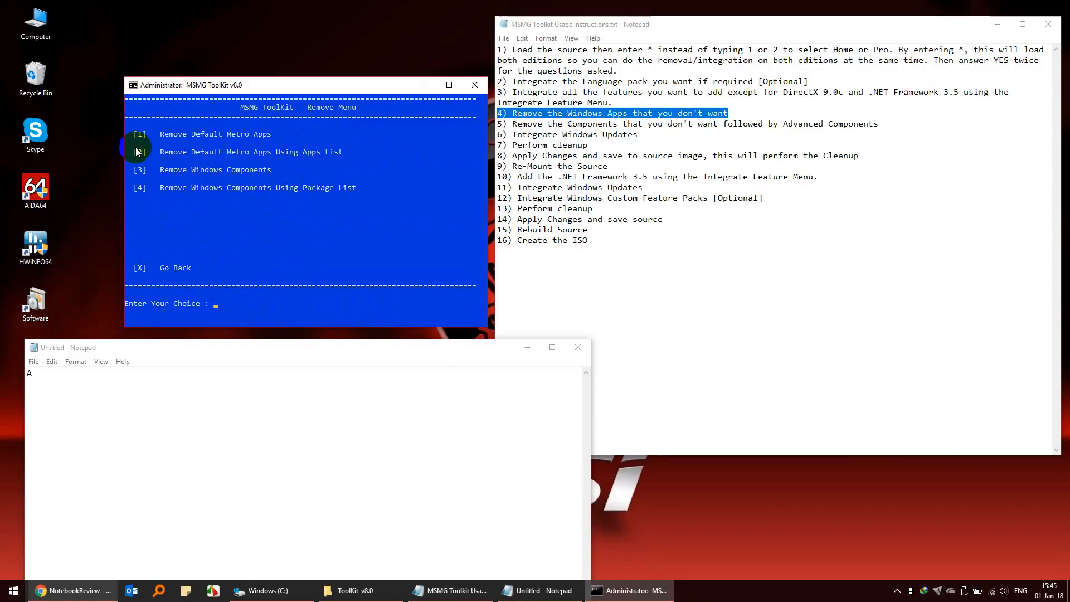
pyautogui.write('3')
pyautogui.press('Return')
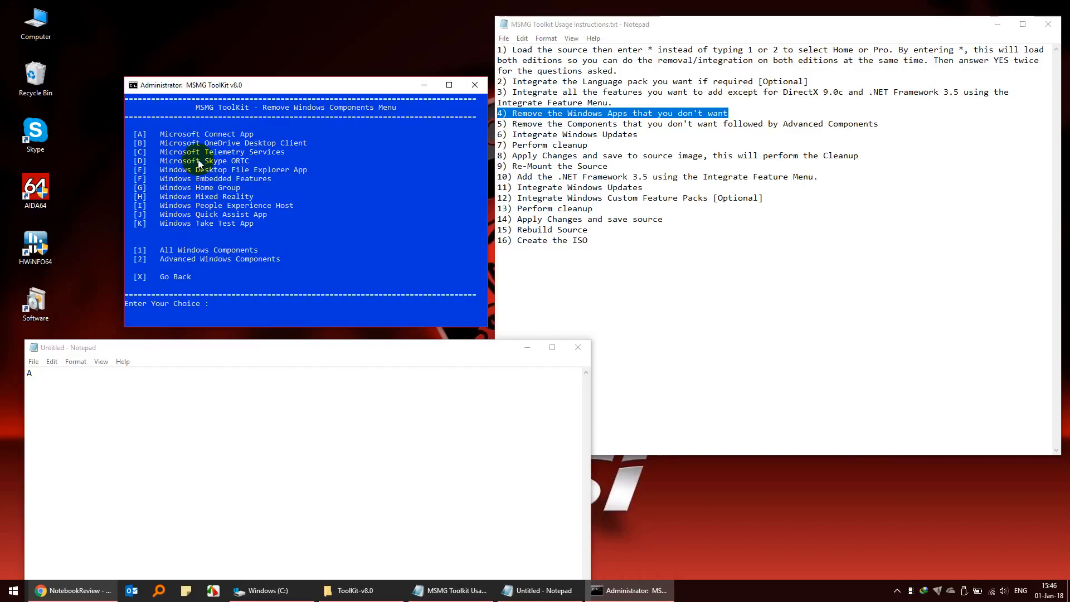
pyautogui.write('1')
pyautogui.press('Return')
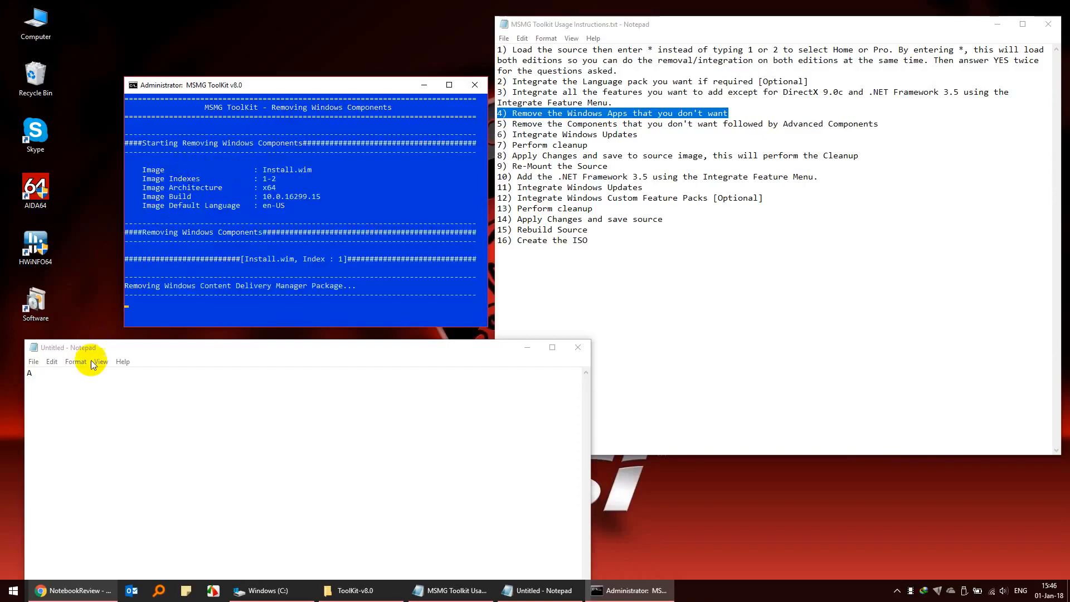
pyautogui.click(82, 381)
pyautogui.write('C')
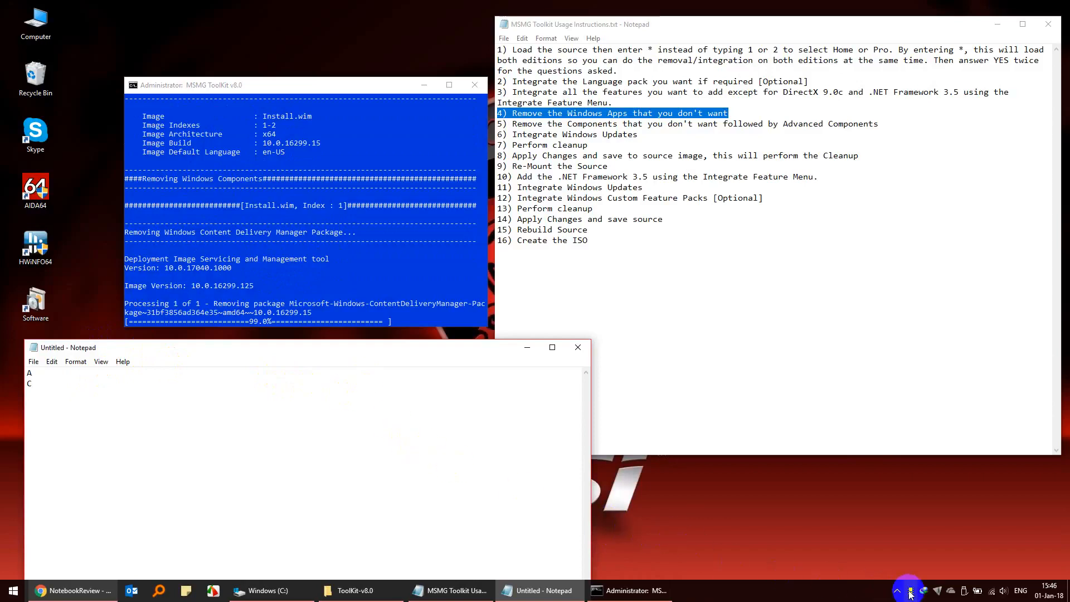
# Remove the Windows Embedded Features component from the images and add F to the untitled note
pyautogui.click(300, 136)
pyautogui.click(319, 81)
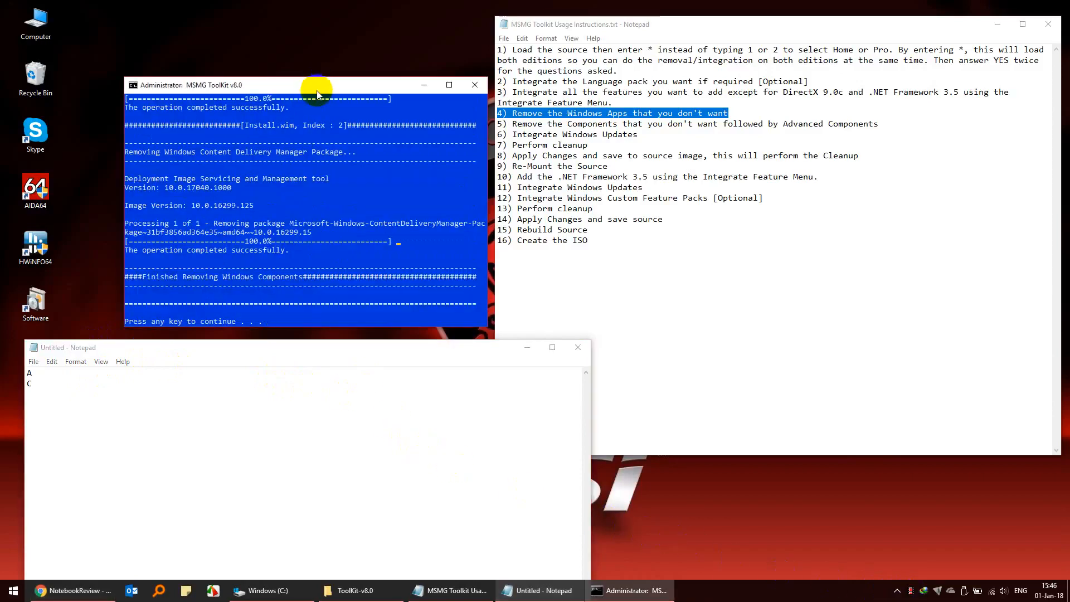
pyautogui.write('4')
pyautogui.press('Return')
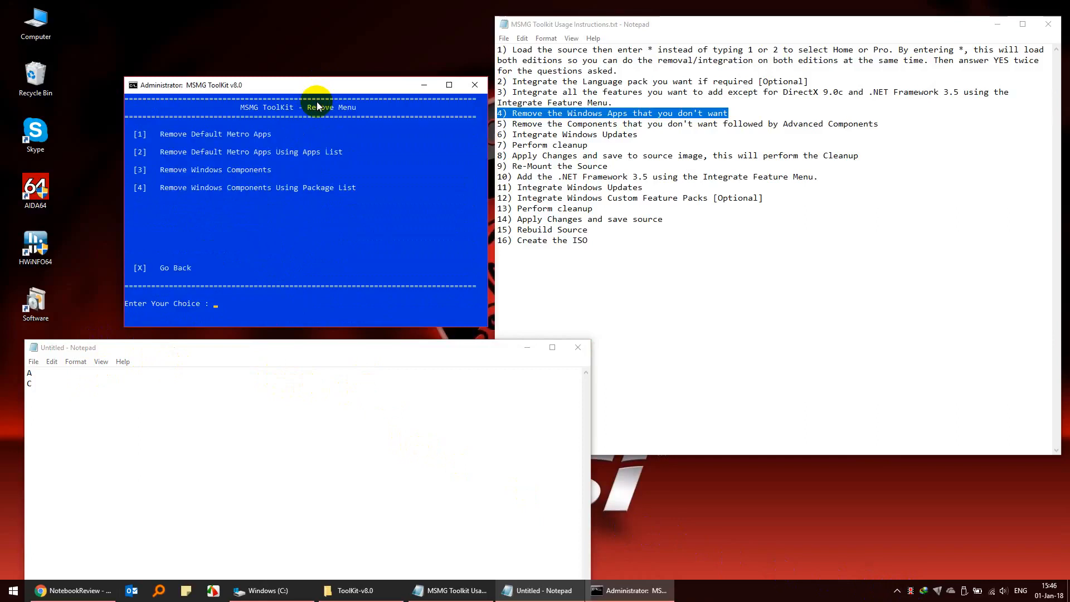
pyautogui.write('3')
pyautogui.press('Return')
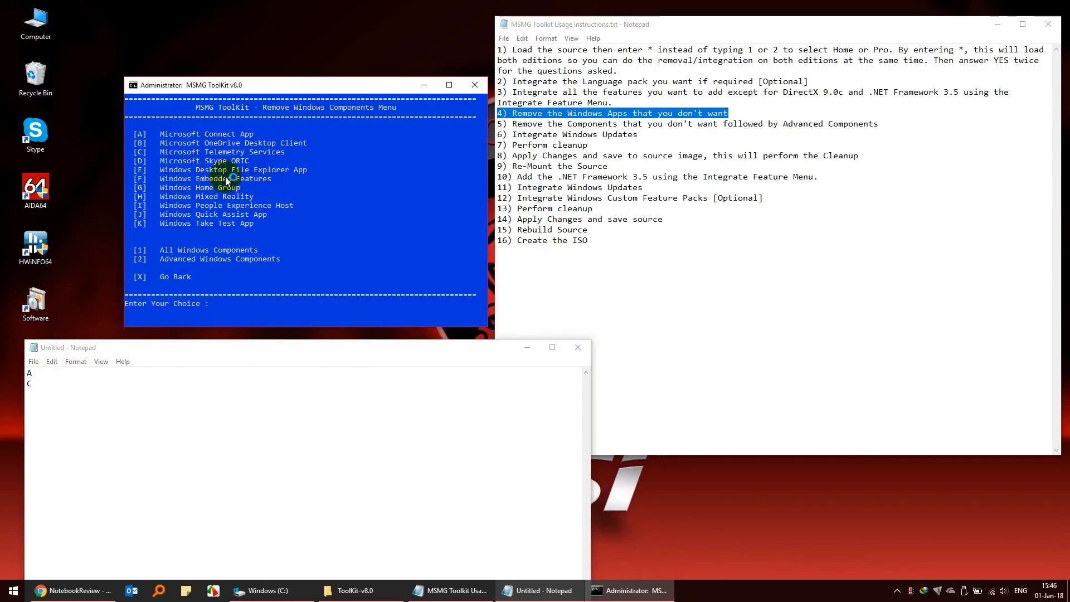
pyautogui.write('F')
pyautogui.press('Return')
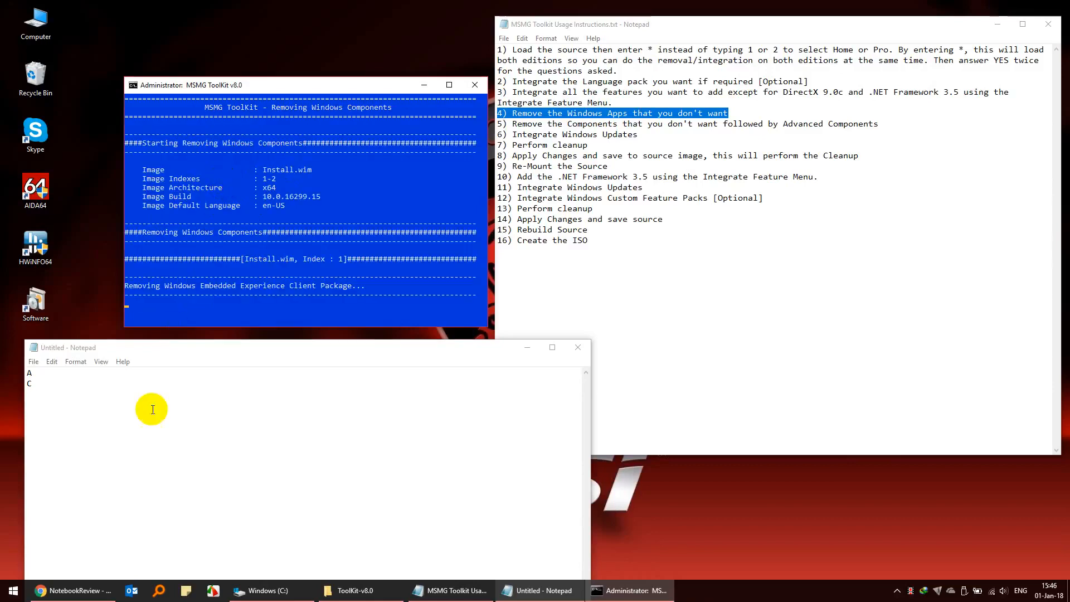
pyautogui.click(153, 409)
pyautogui.write('F')
pyautogui.press('Return')
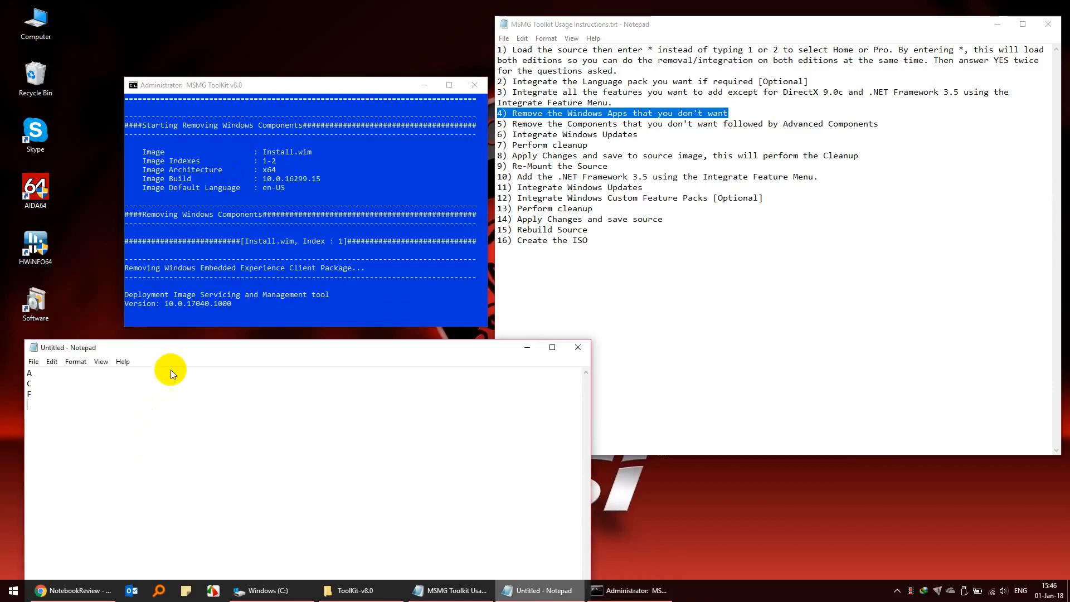
# Remove the Windows Home Group component from the images and add G to the untitled note
pyautogui.click(237, 84)
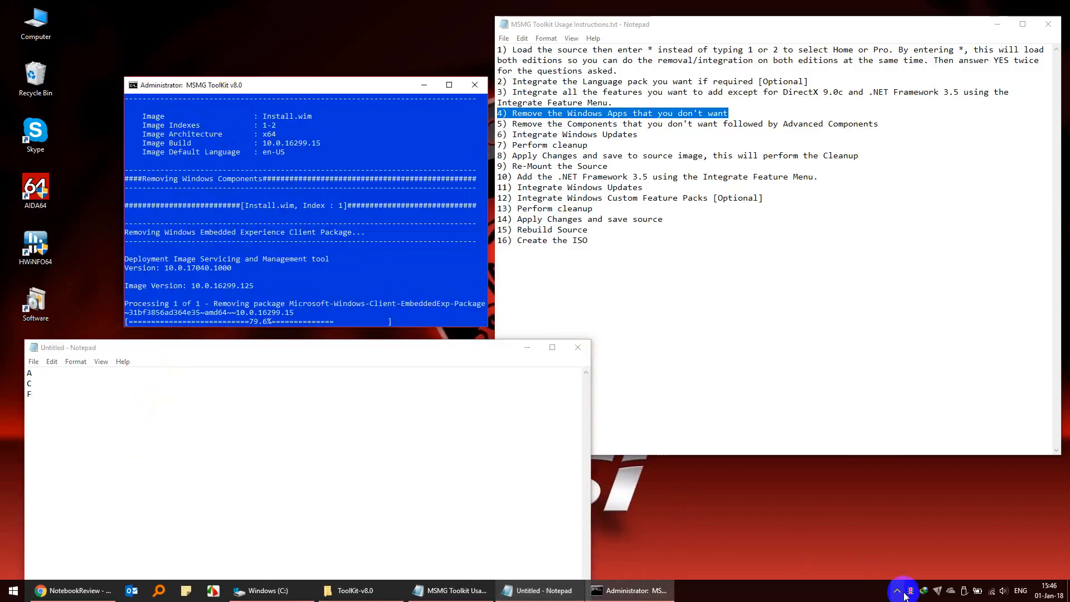
pyautogui.click(297, 98)
pyautogui.press('Return')
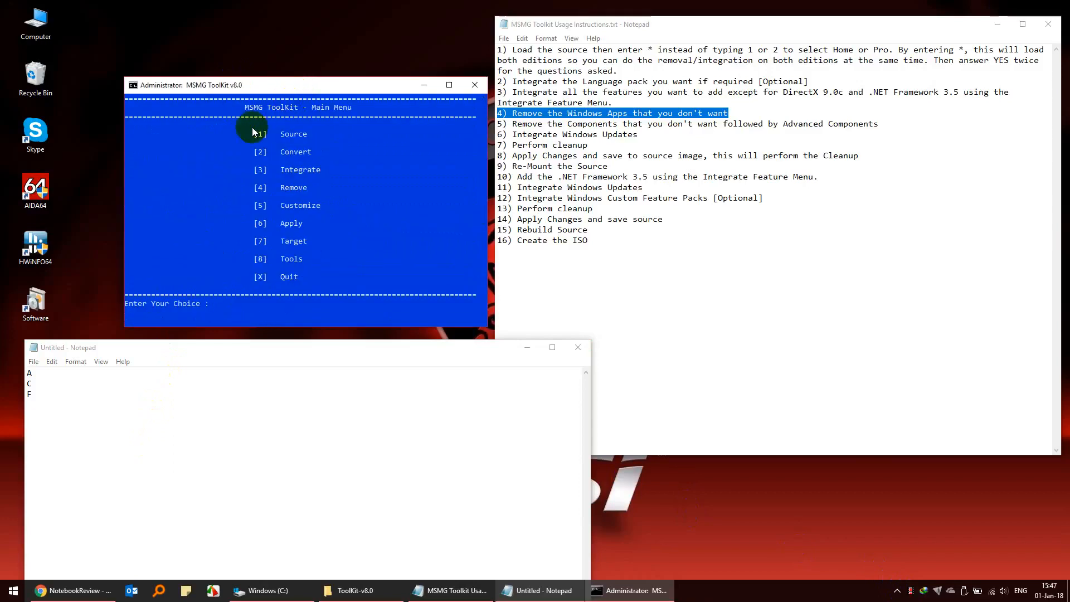
pyautogui.write('4')
pyautogui.press('Return')
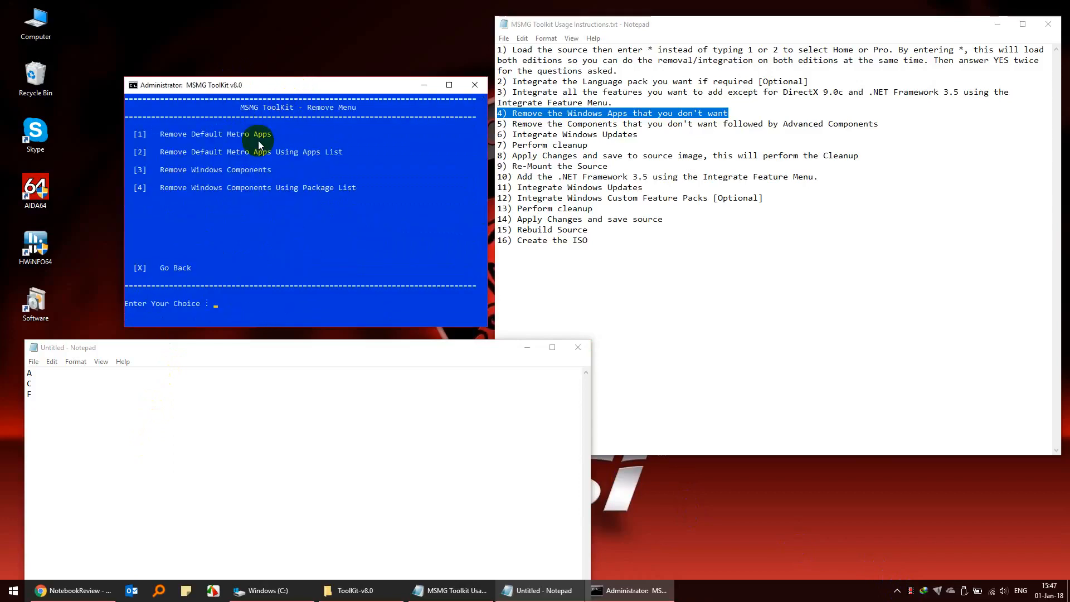
pyautogui.write('3')
pyautogui.press('Return')
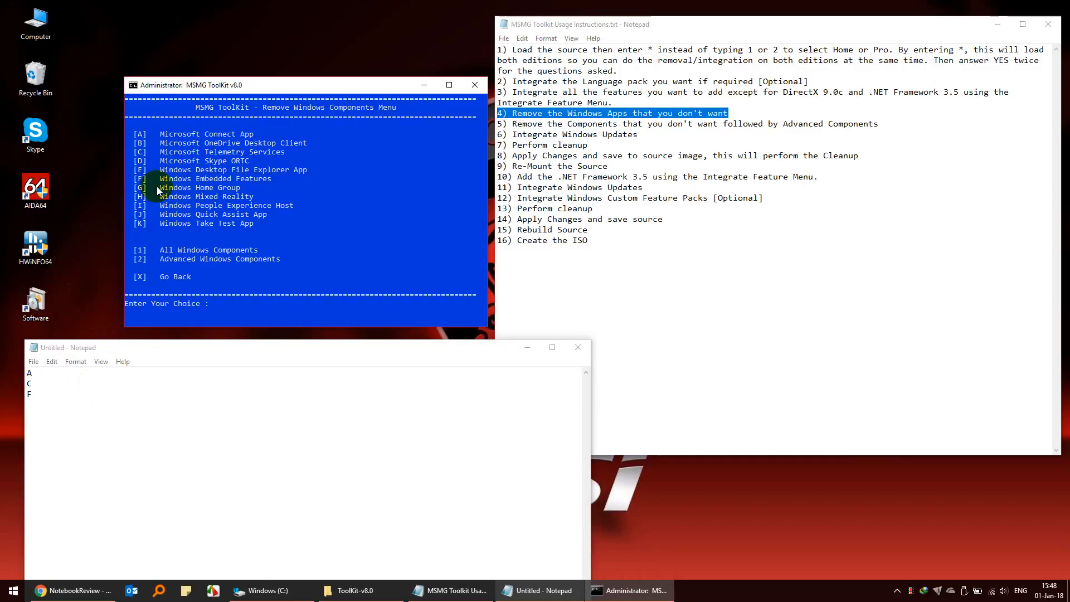
pyautogui.write('G')
pyautogui.press('Return')
pyautogui.click(151, 404)
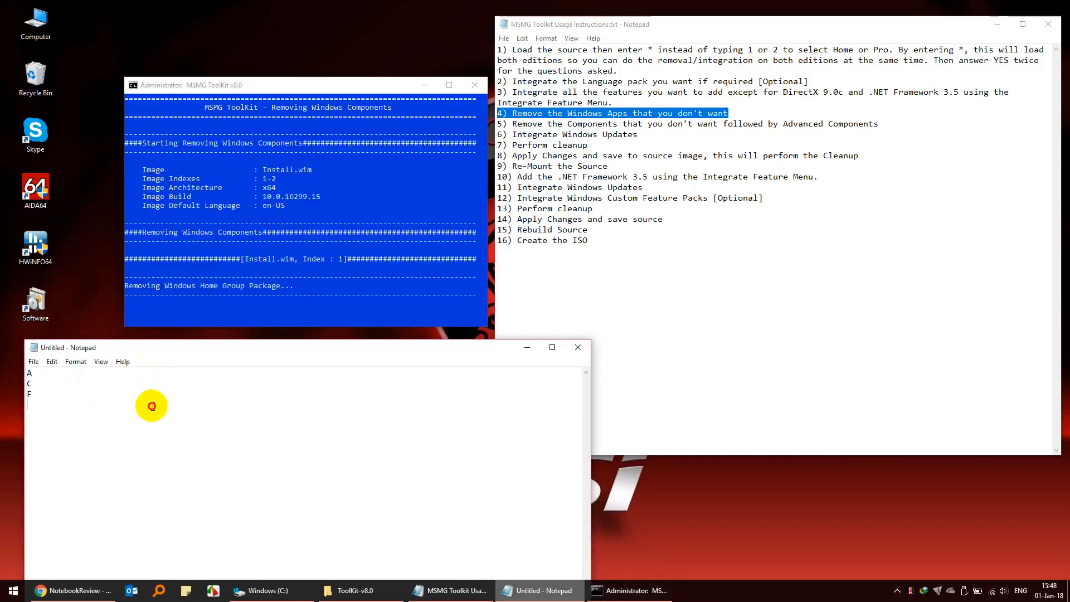
pyautogui.write('G')
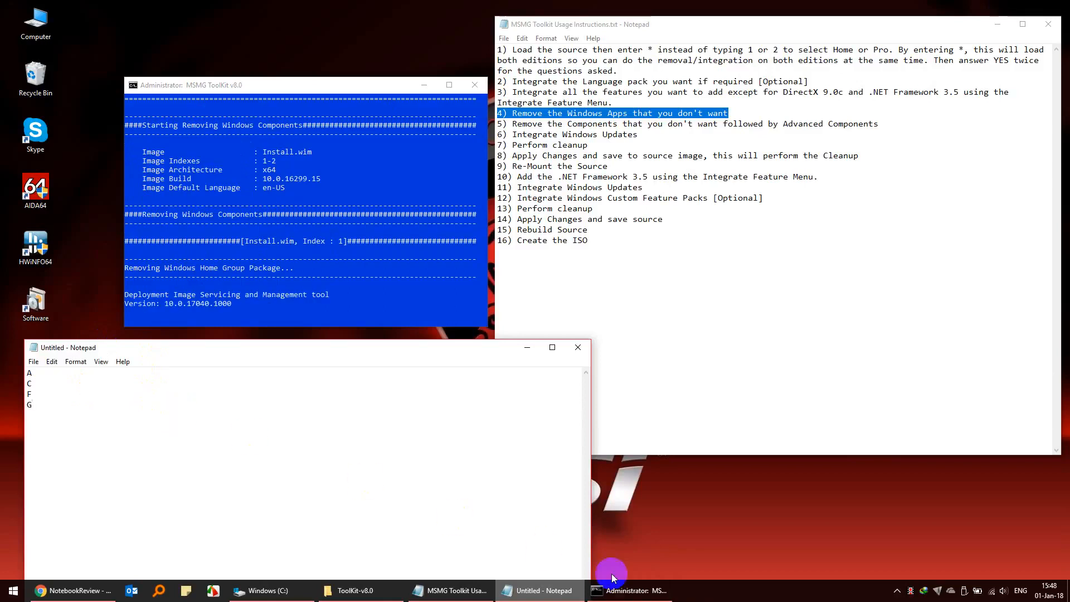
# Remove the Windows Mixed Reality component from the images and add H to the untitled note
pyautogui.click(276, 90)
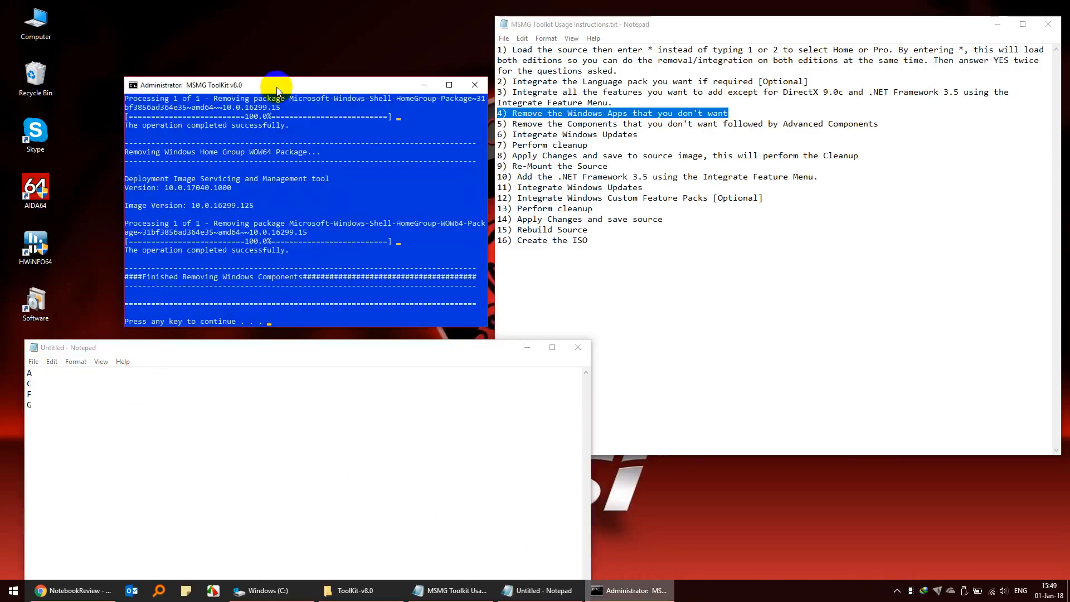
pyautogui.press('Return')
pyautogui.write('4')
pyautogui.press('Return')
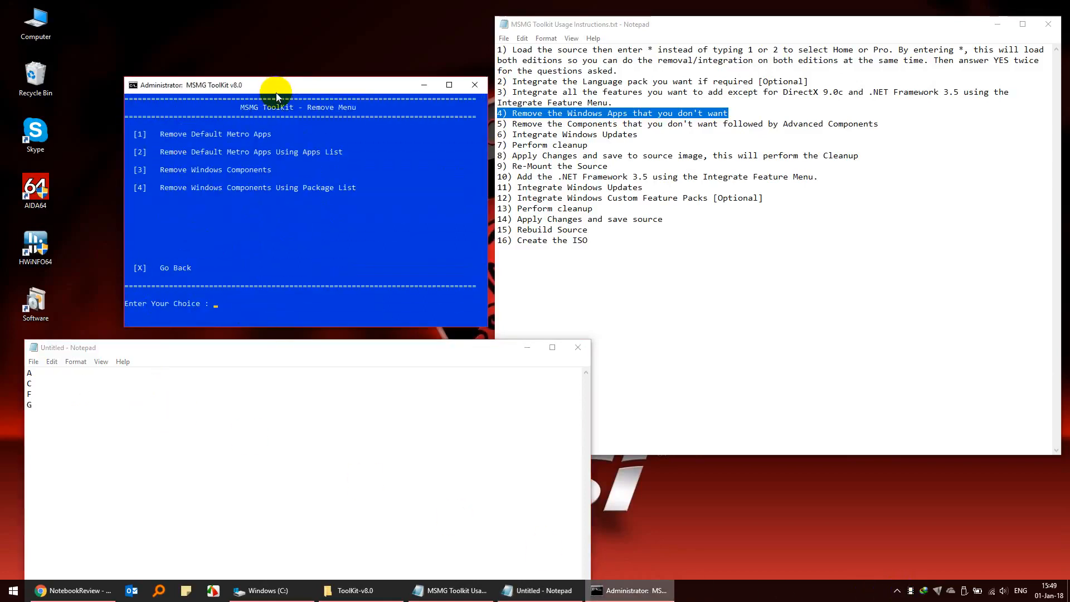
pyautogui.write('3')
pyautogui.press('Return')
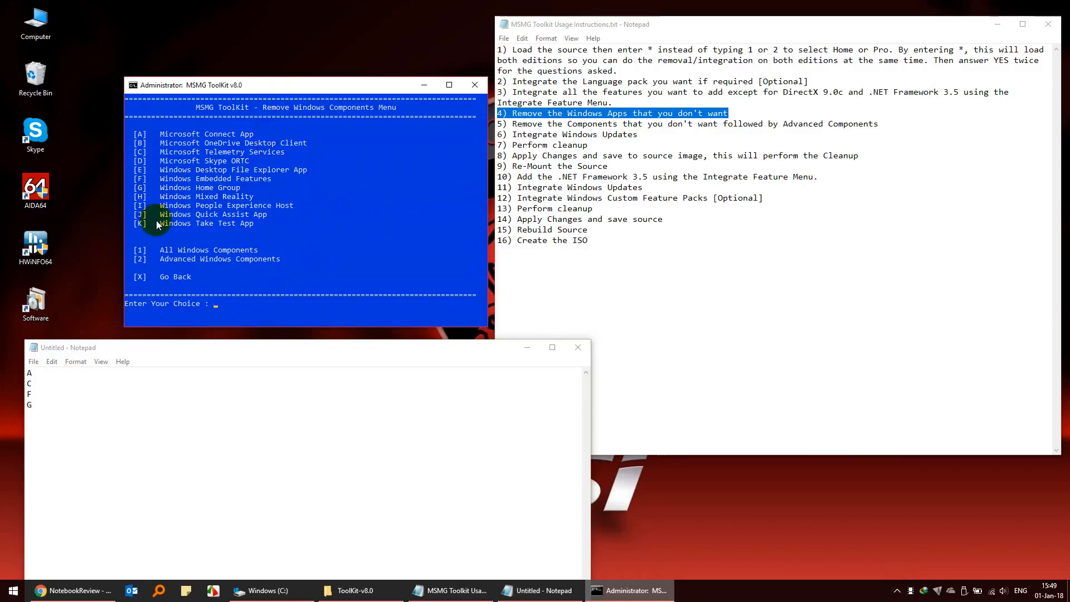
pyautogui.write('1')
pyautogui.press('Return')
pyautogui.click(157, 413)
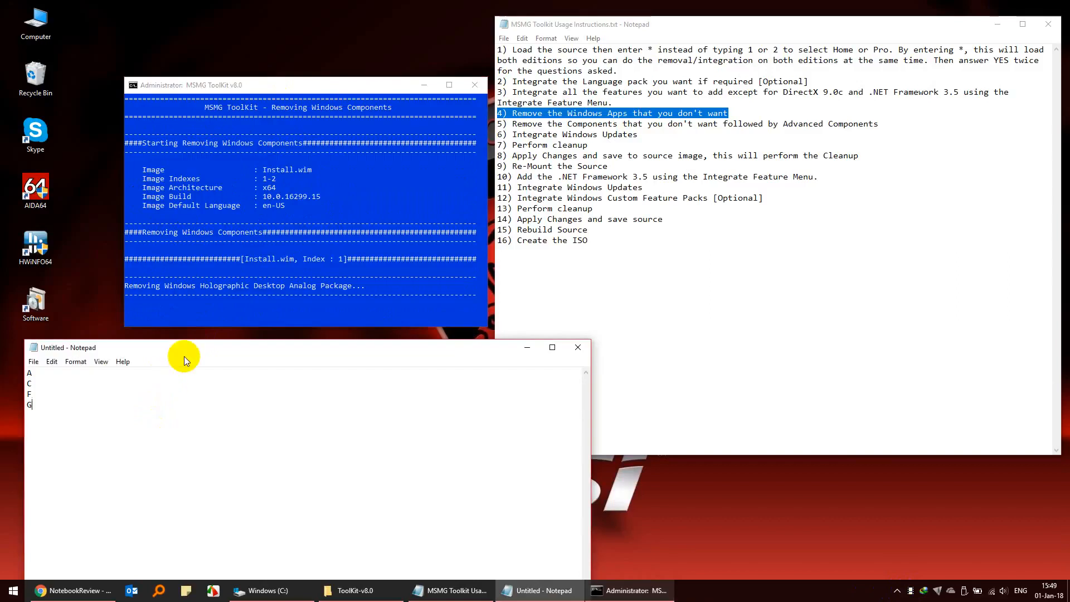
pyautogui.write('H')
pyautogui.press('Return')
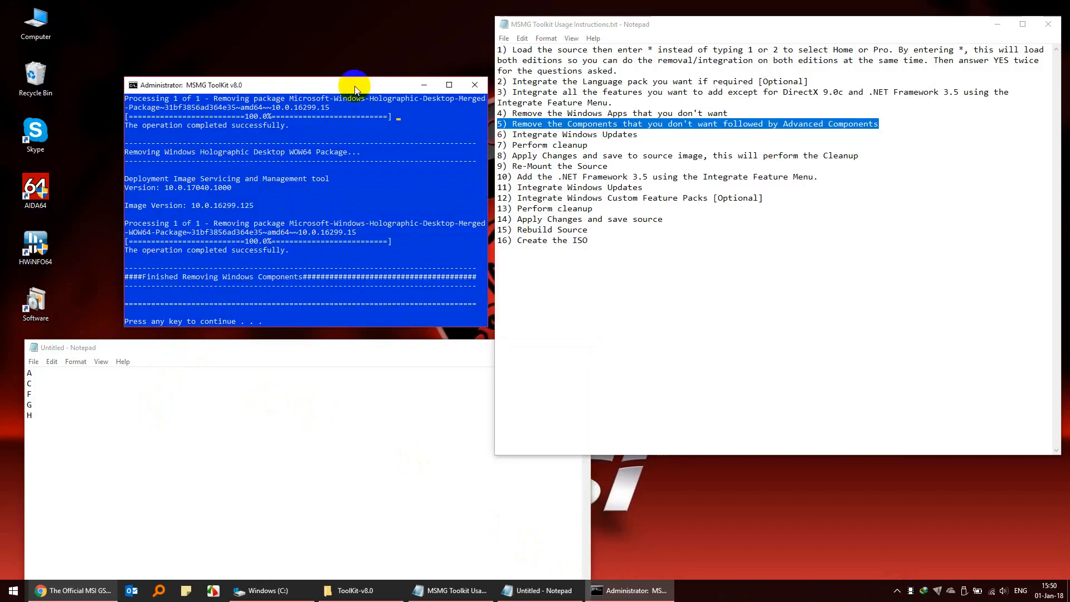
# Remove the Windows People Experience Host component from the images and add I to the untitled note
pyautogui.press('Return')
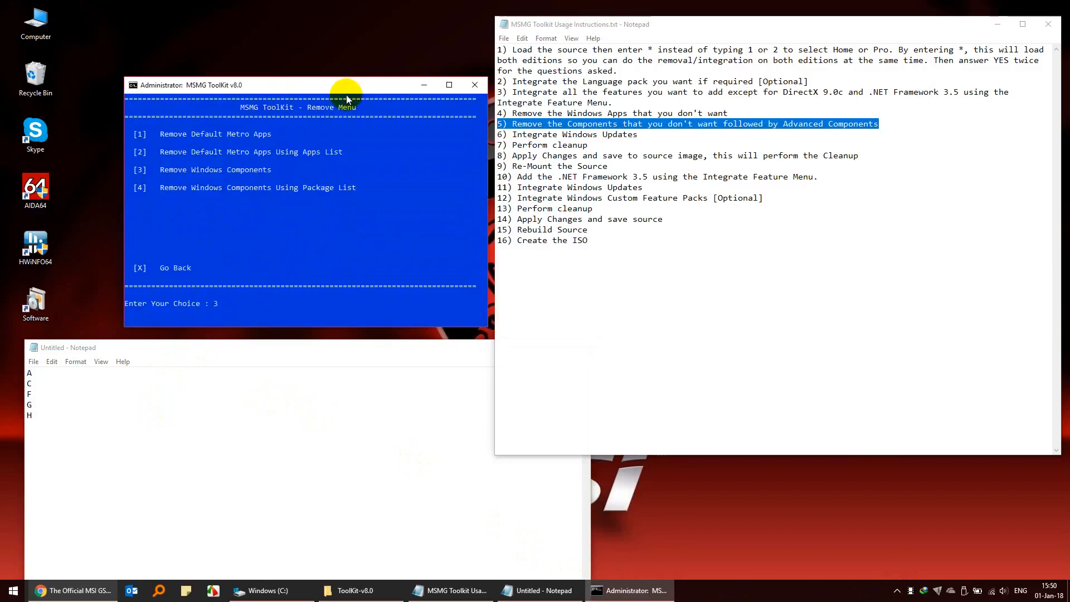
pyautogui.write('3')
pyautogui.press('Return')
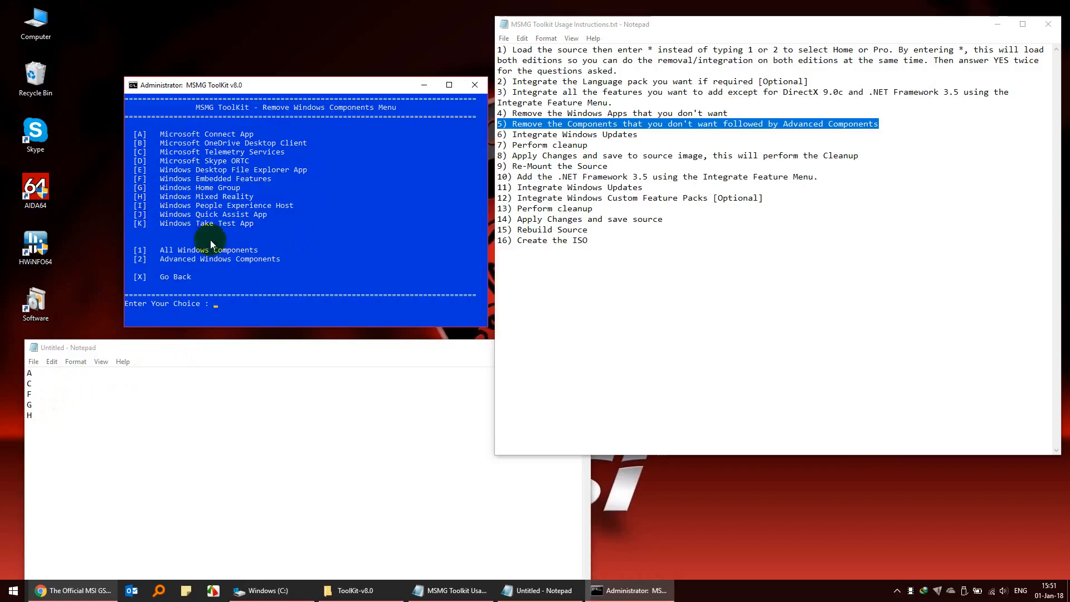
pyautogui.write('I')
pyautogui.press('Return')
pyautogui.click(148, 432)
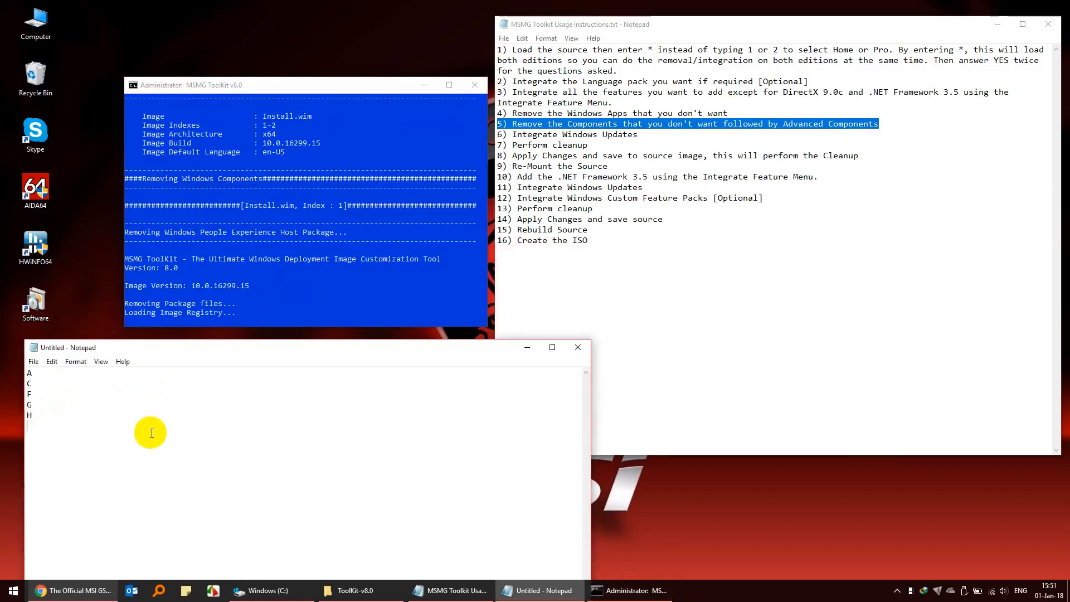
pyautogui.write('I')
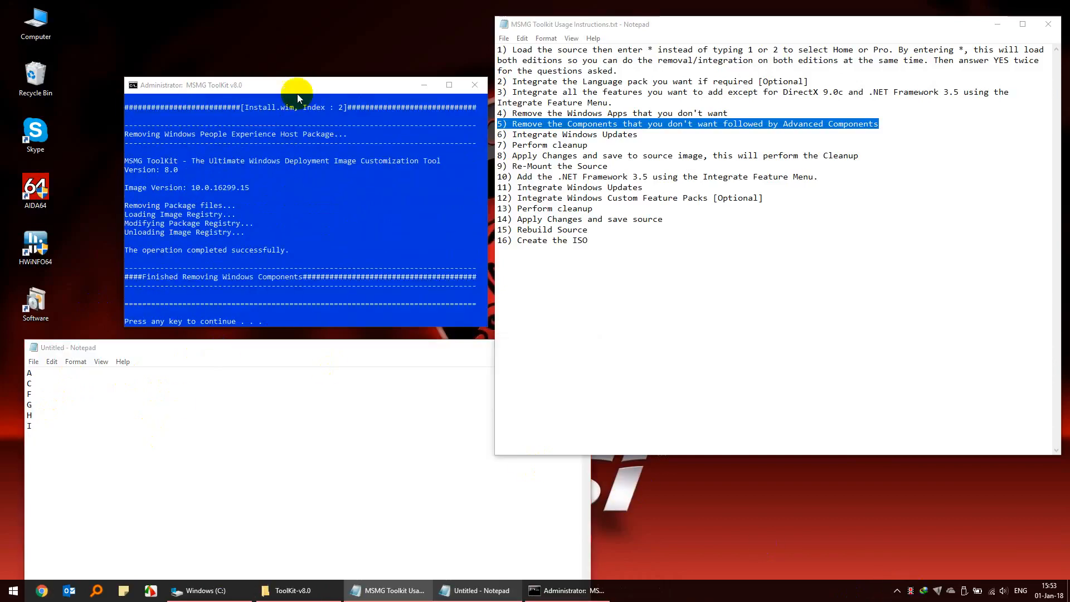
# Remove the Windows Quick Assist App component from the images and add J to the untitled note
pyautogui.click(300, 84)
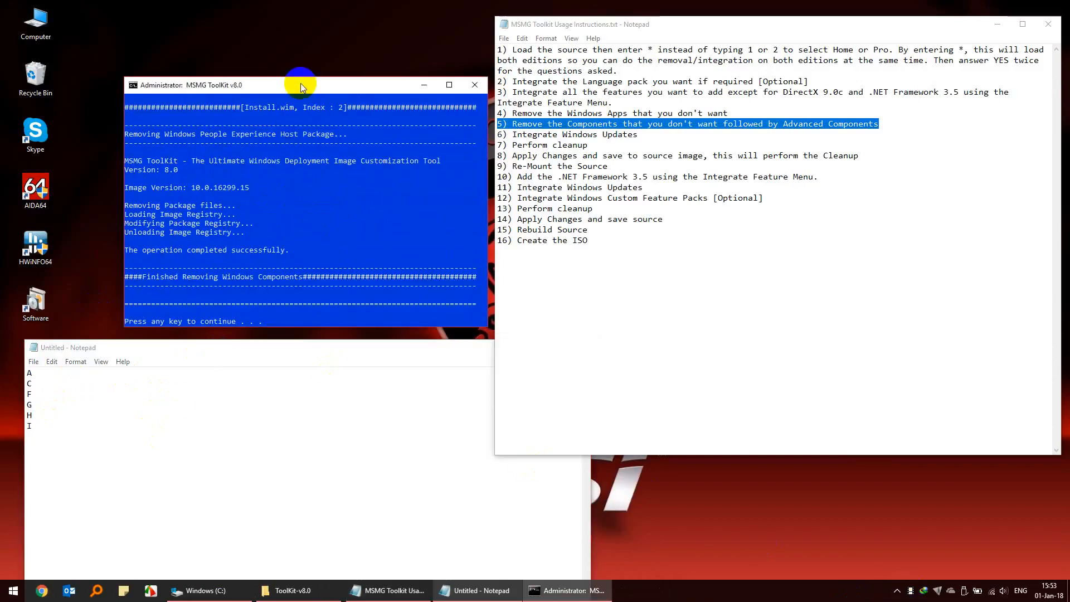
pyautogui.press('Return')
pyautogui.click(289, 129)
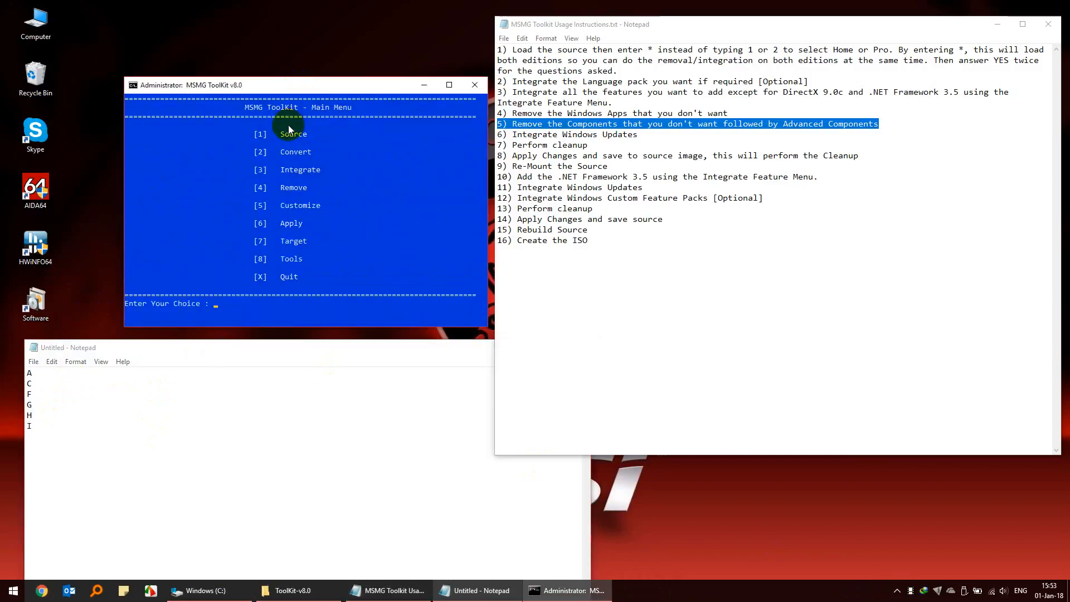
pyautogui.write('4')
pyautogui.press('Return')
pyautogui.write('3')
pyautogui.press('Return')
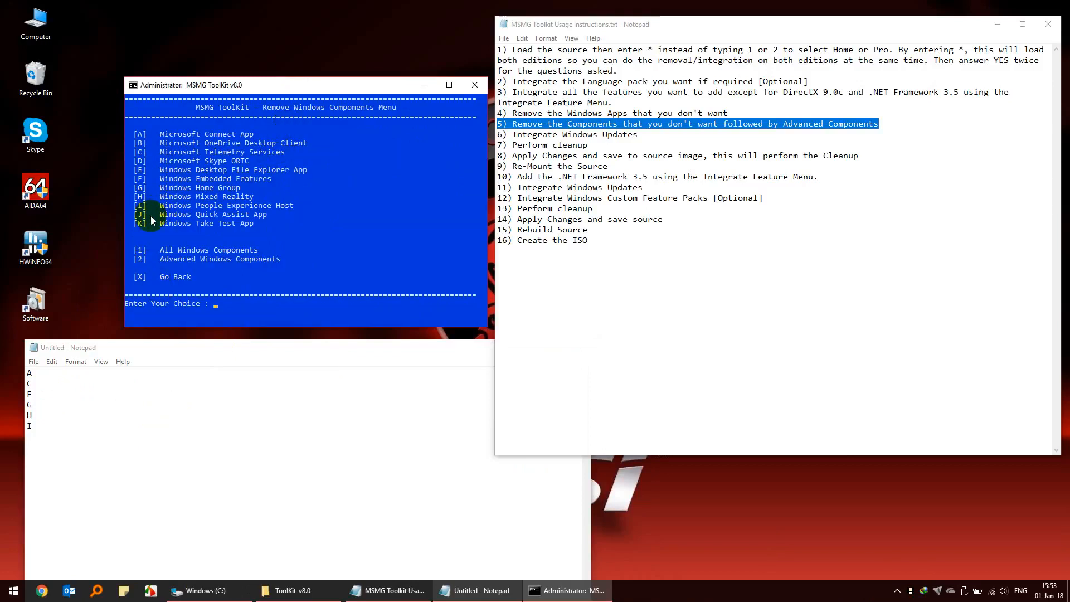
pyautogui.write('J')
pyautogui.press('Return')
pyautogui.click(165, 449)
pyautogui.press('Return')
pyautogui.write('J')
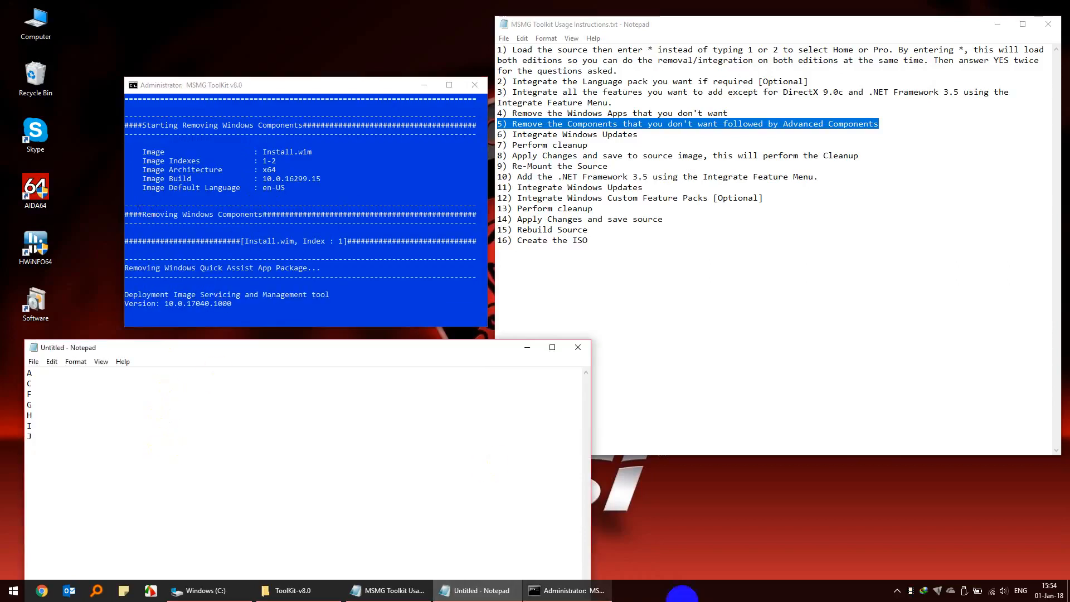
# Remove the Windows Take Test App component from the images and add k to the untitled note
pyautogui.click(916, 592)
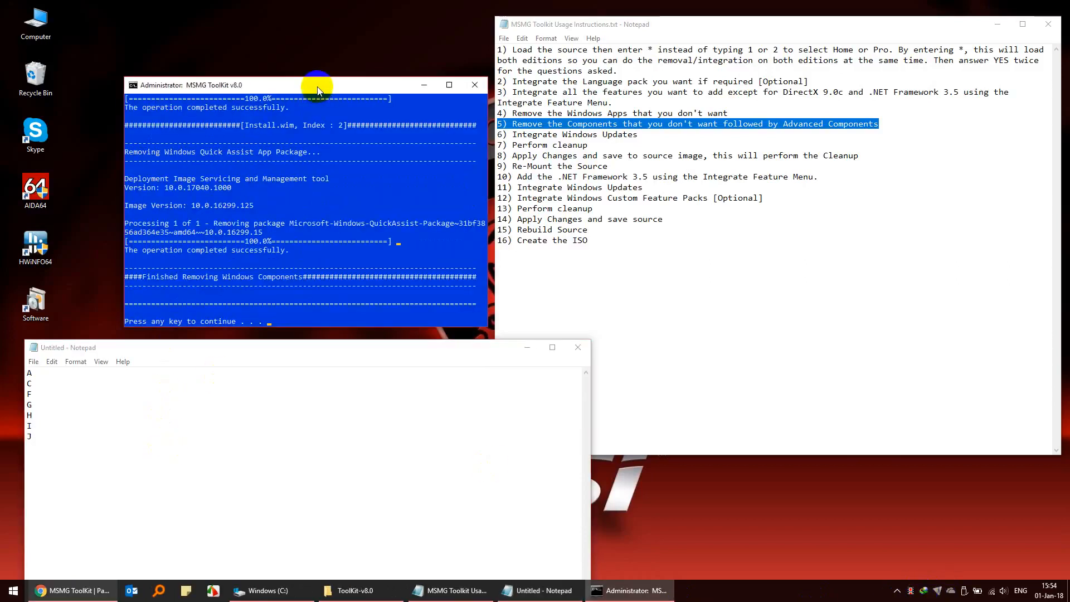
pyautogui.press('Return')
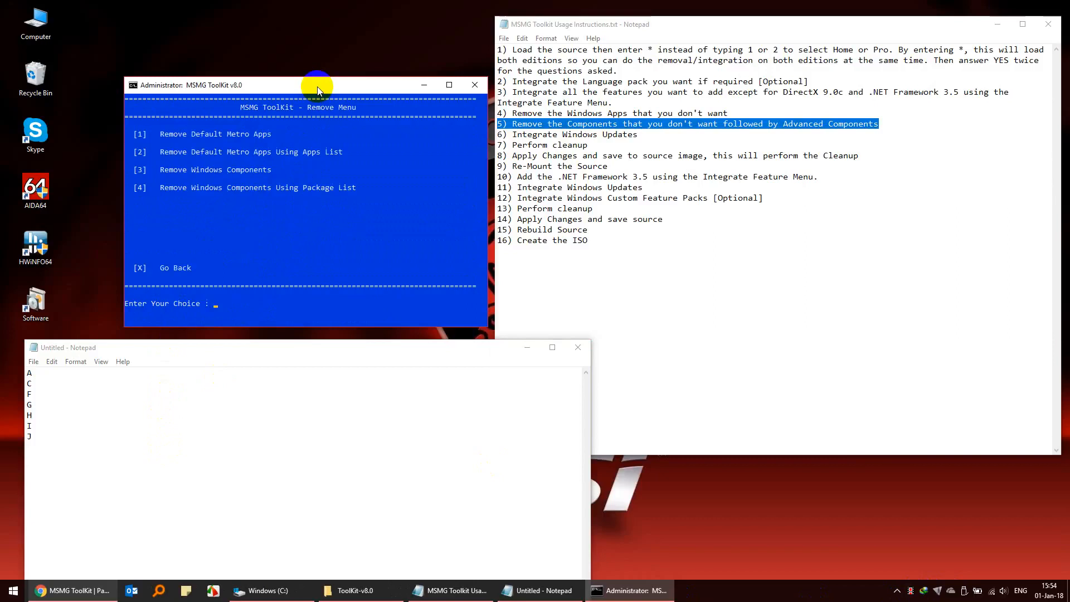
pyautogui.write('3')
pyautogui.press('Return')
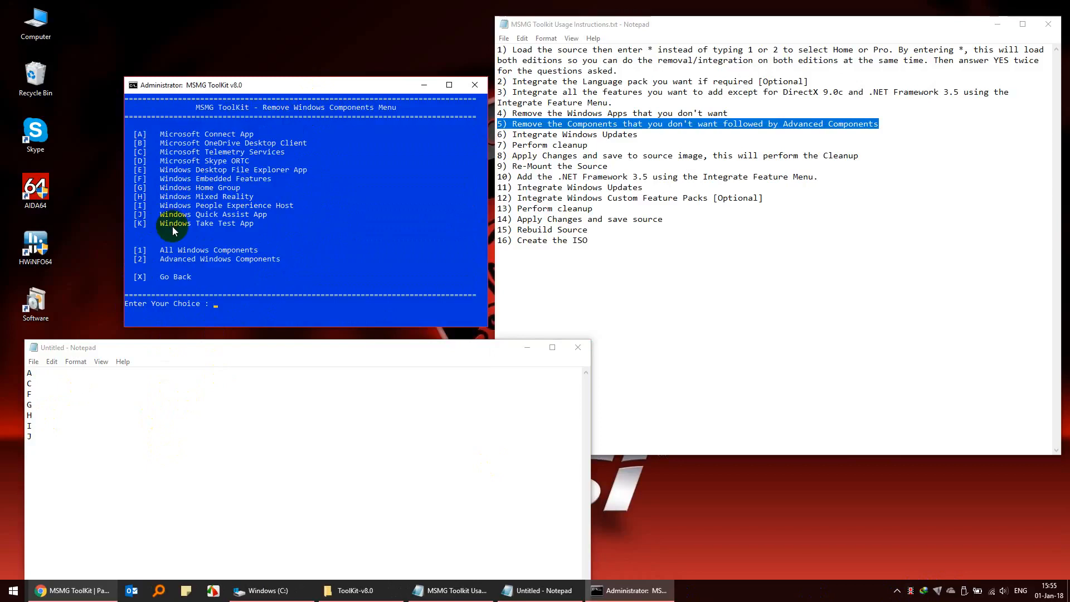
pyautogui.write('k')
pyautogui.press('Return')
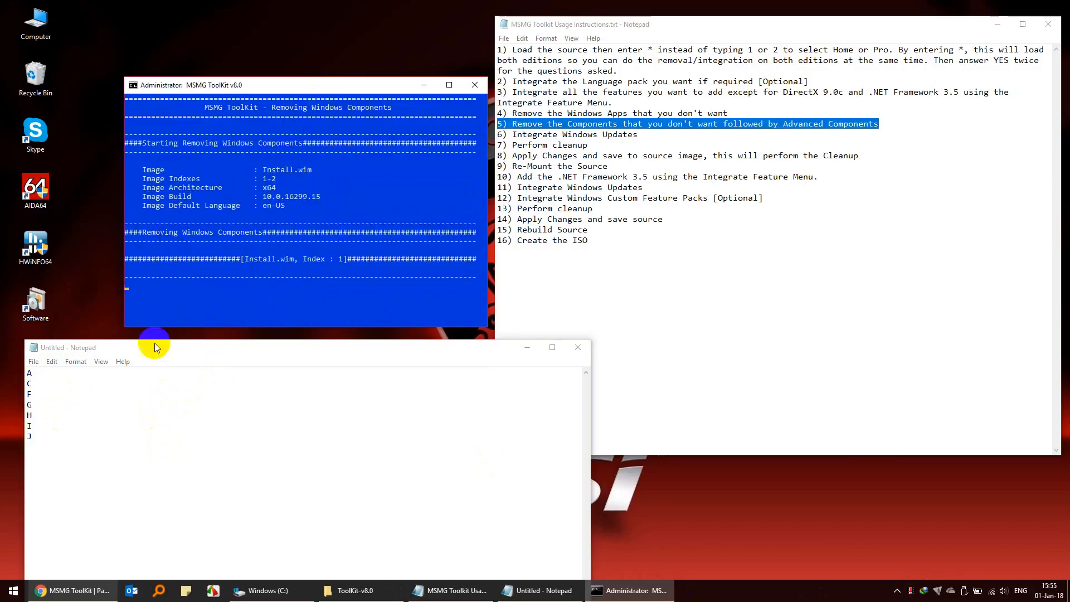
pyautogui.click(119, 455)
pyautogui.write('k')
pyautogui.press('Return')
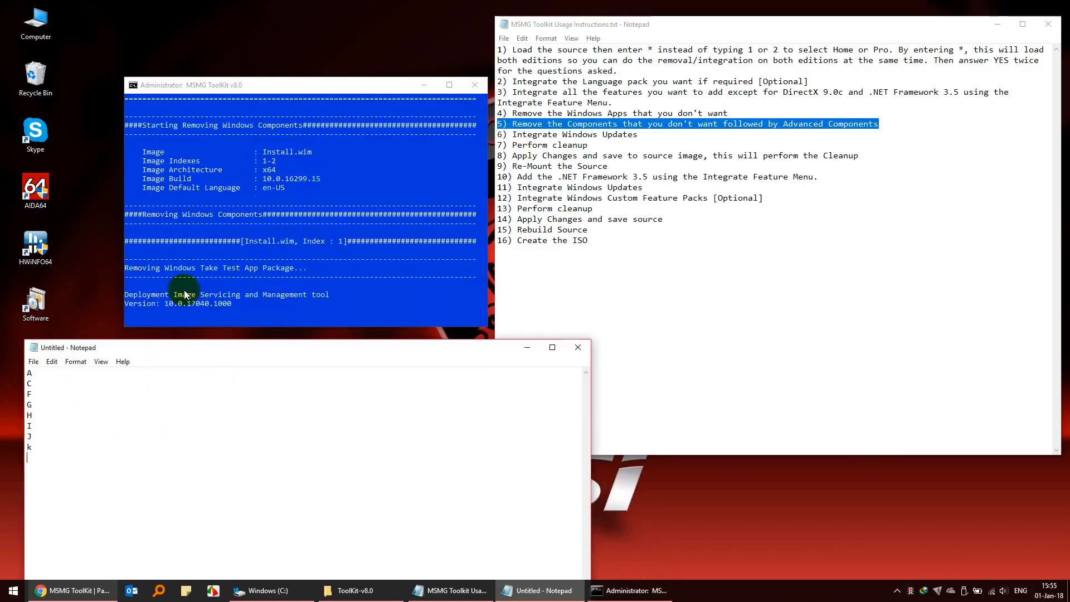
# Return from the finished removal to the toolkit's Remove menu and display the advanced Windows components list
pyautogui.click(291, 89)
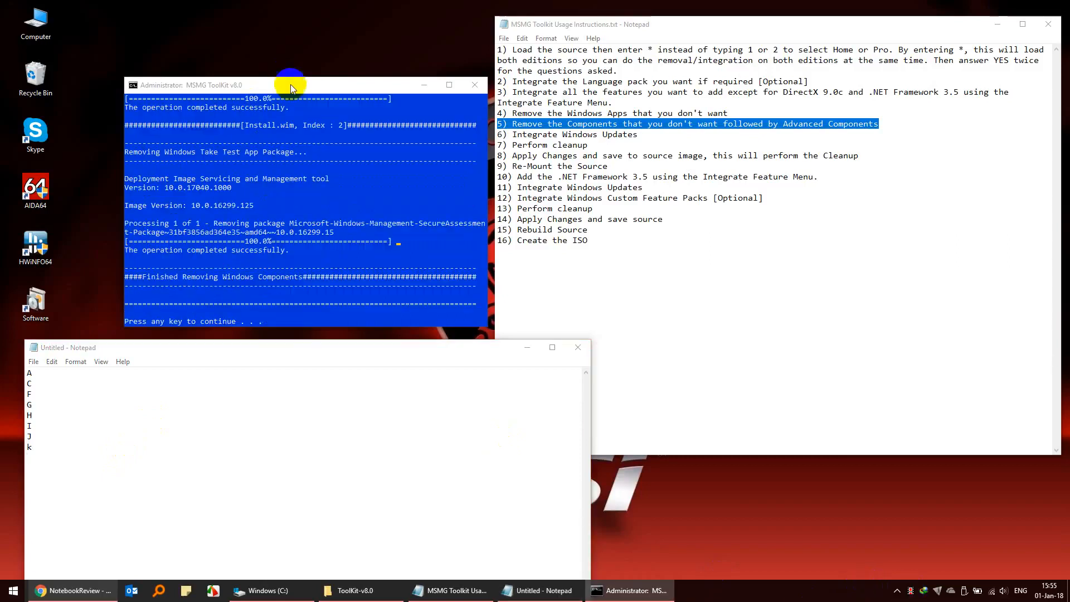
pyautogui.write('4')
pyautogui.press('Return')
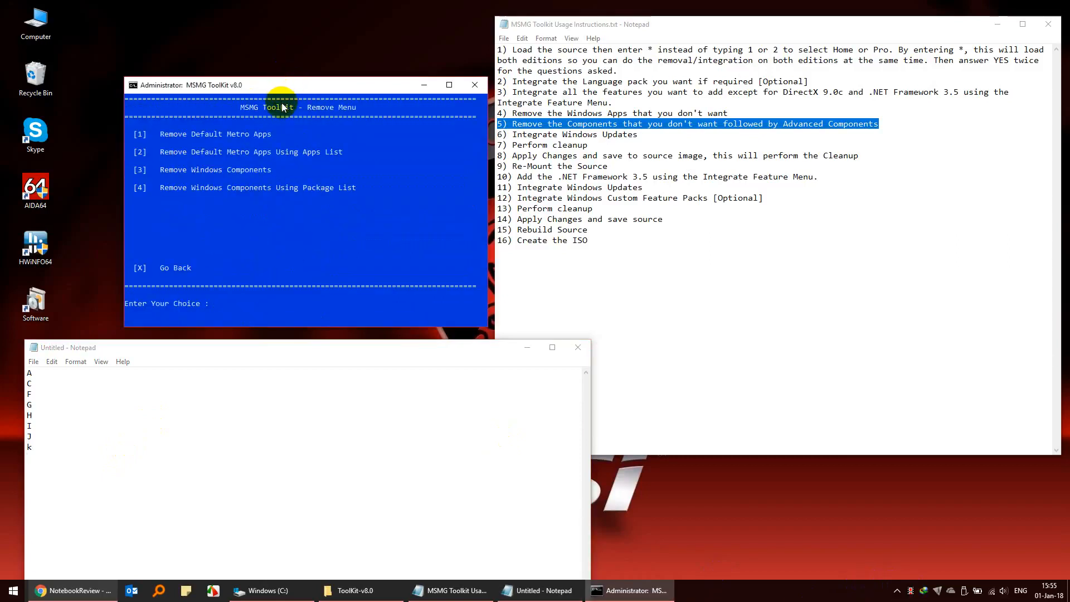
pyautogui.write('3')
pyautogui.press('Return')
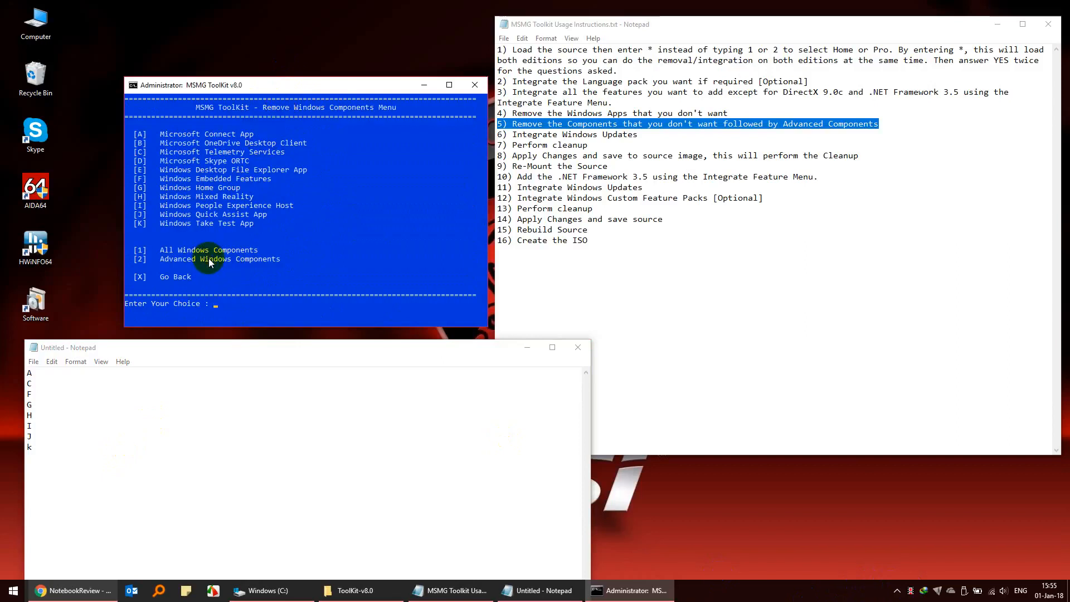
pyautogui.write('2')
pyautogui.press('Return')
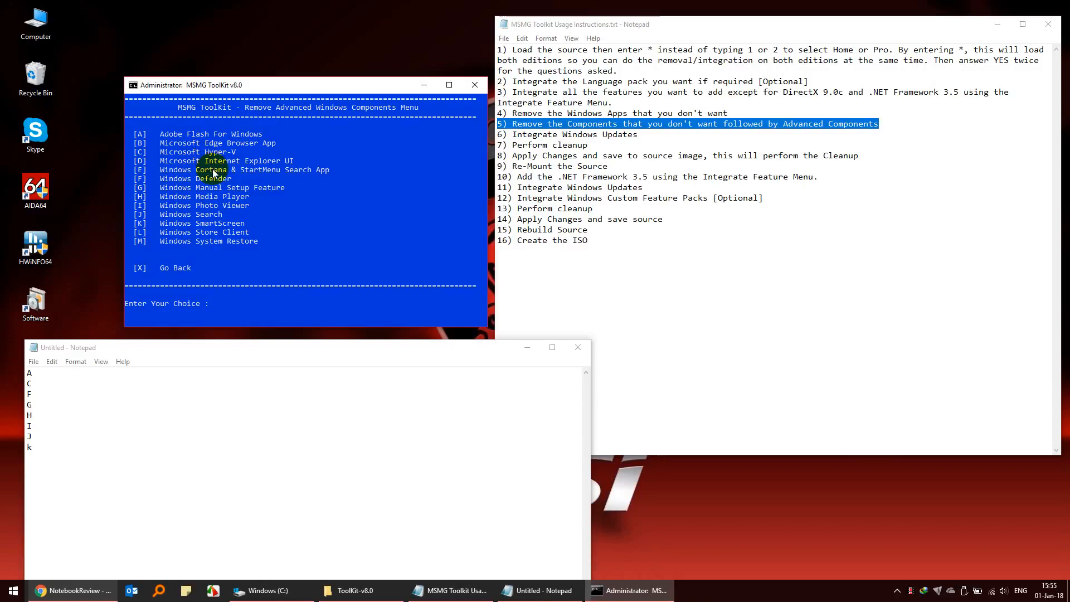
# Remove the Windows Cortana & StartMenu Search App component from the images and replace the untitled note's contents with E
pyautogui.click(119, 489)
pyautogui.hotkey('ctrl', 'a')
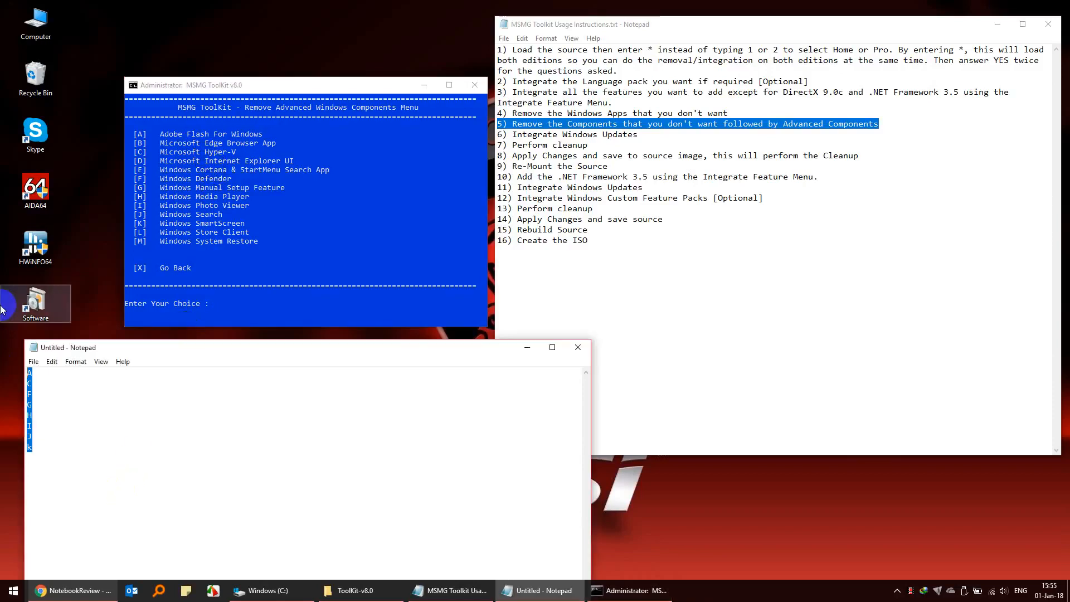
pyautogui.write('e')
pyautogui.click(246, 85)
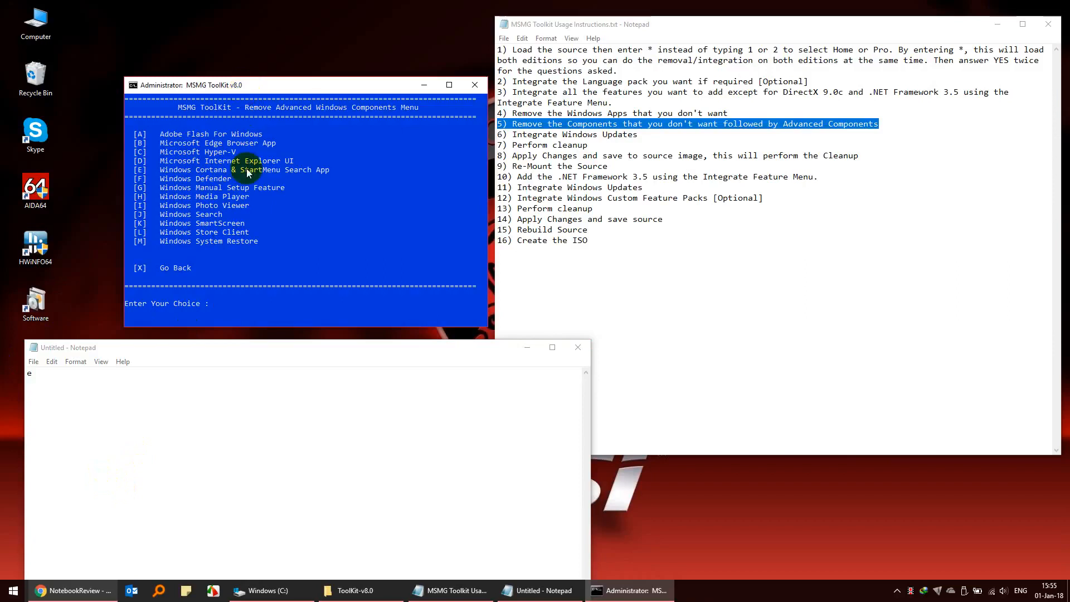
pyautogui.write('e')
pyautogui.press('Return')
pyautogui.click(156, 428)
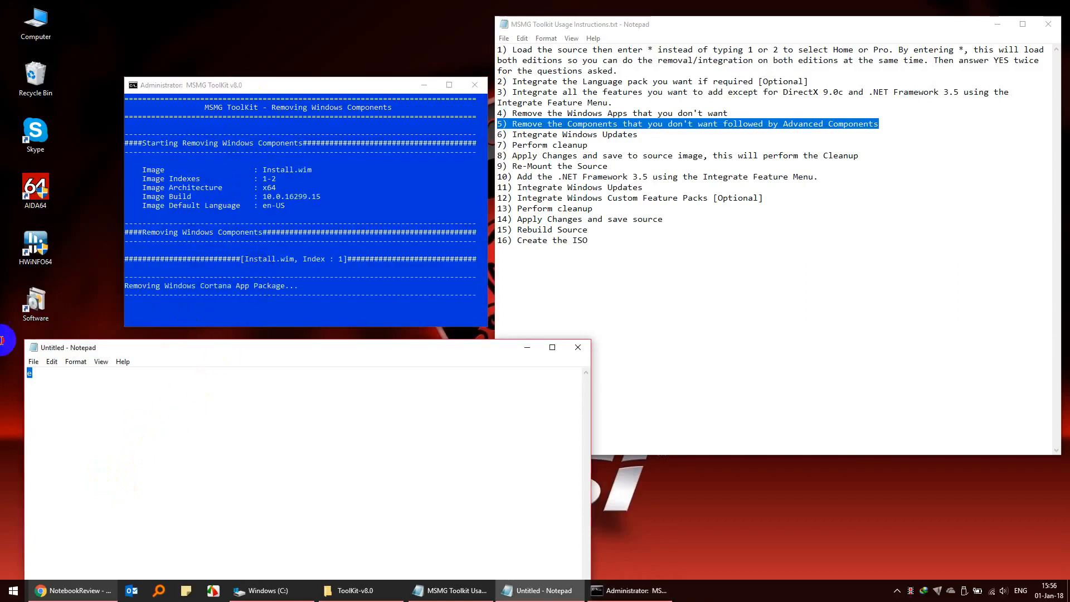
pyautogui.hotkey('ctrl', 'a')
pyautogui.write('E')
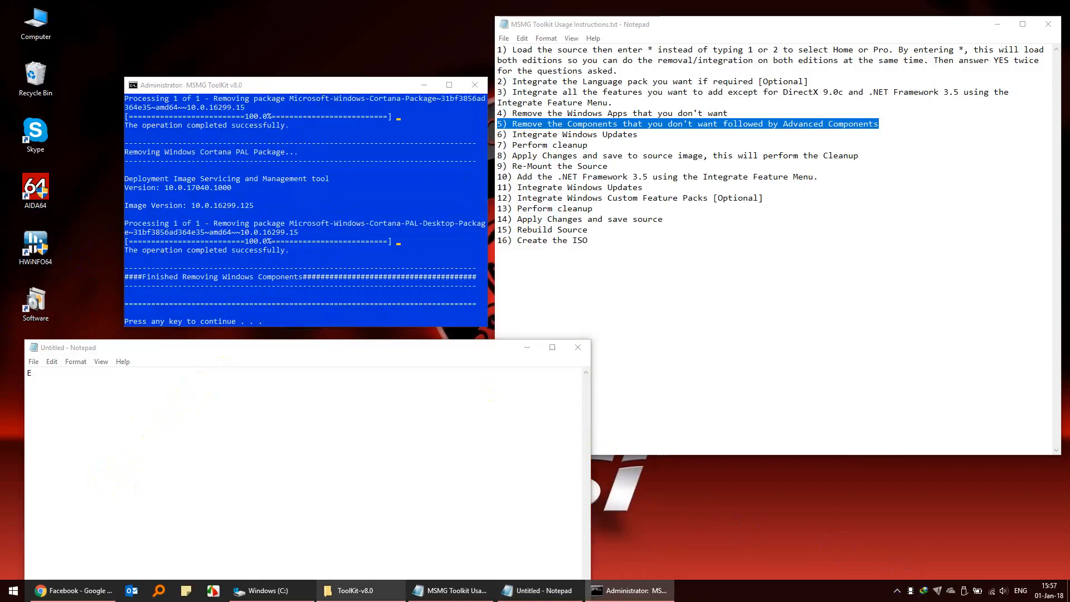
# Remove the advanced Windows Defender component from the images and add F to the untitled note
pyautogui.click(329, 86)
pyautogui.press('Return')
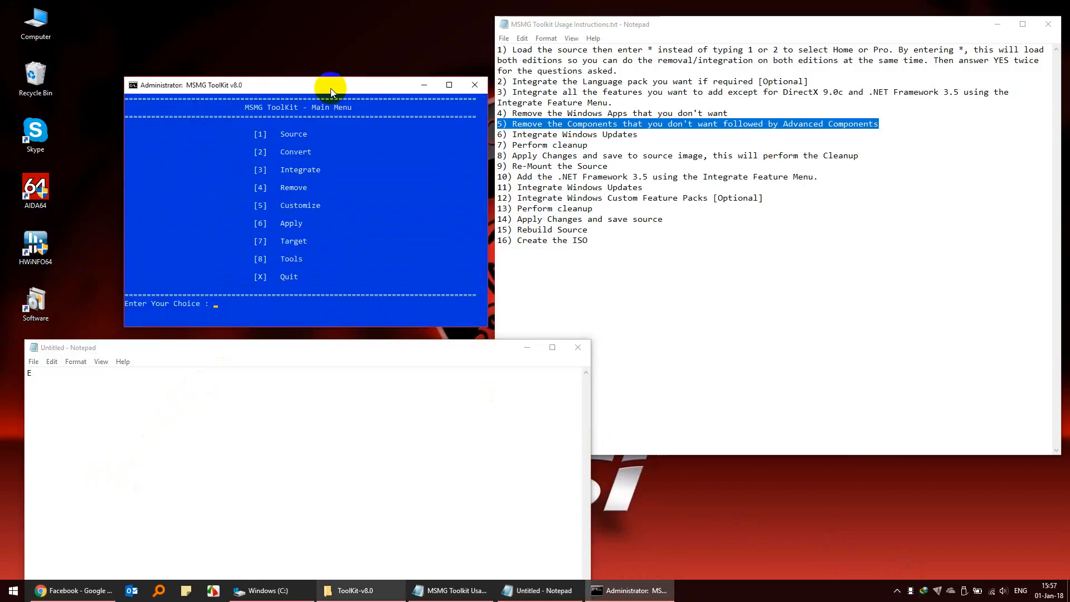
pyautogui.write('3')
pyautogui.press('Return')
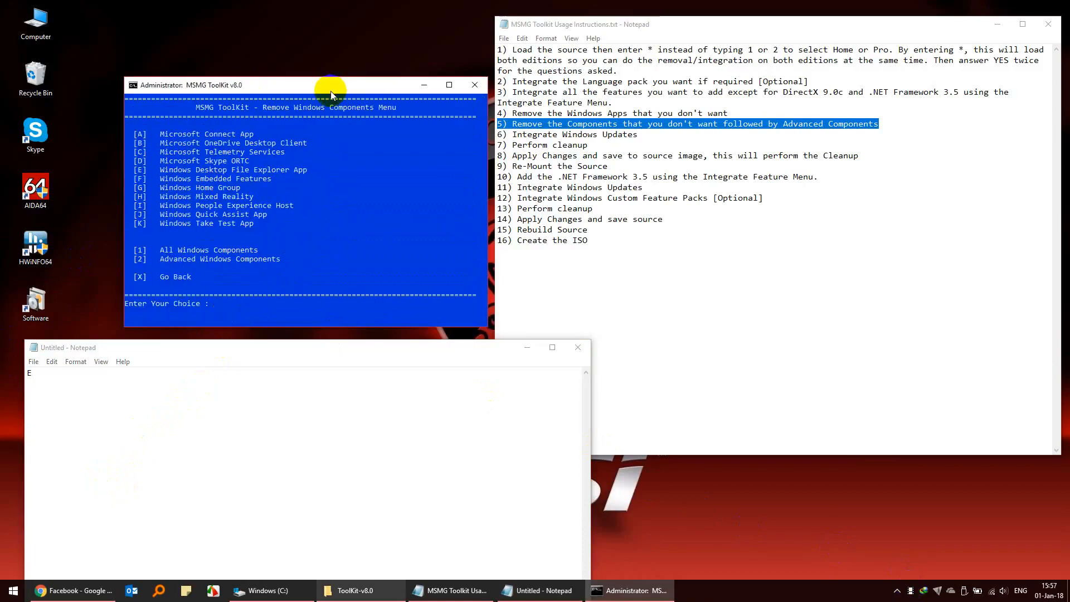
pyautogui.write('z')
pyautogui.press('Return')
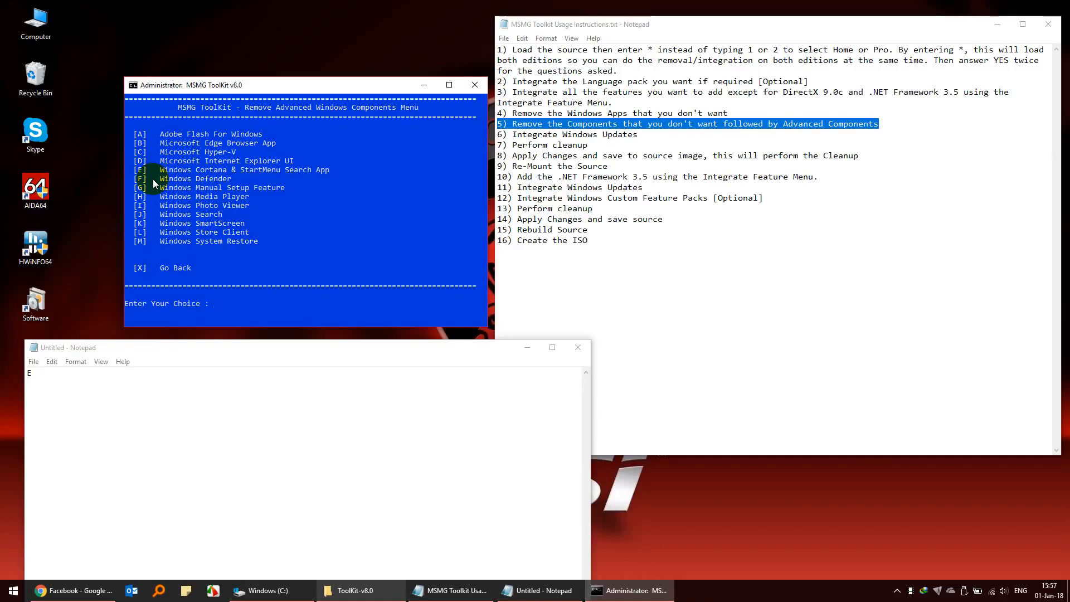
pyautogui.write('F')
pyautogui.press('Return')
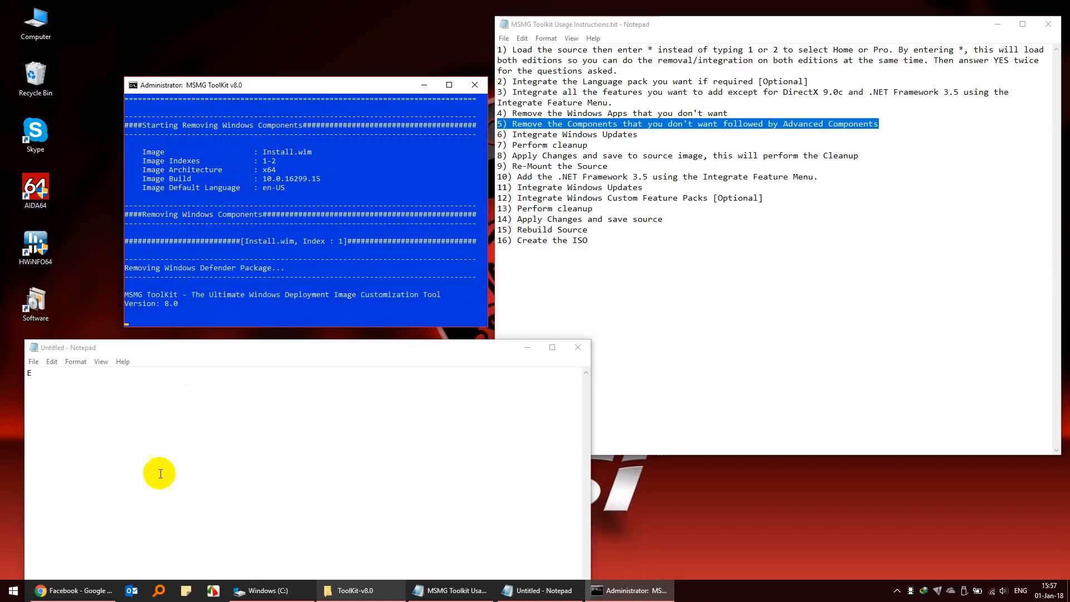
pyautogui.click(164, 458)
pyautogui.press('Return')
pyautogui.write('F')
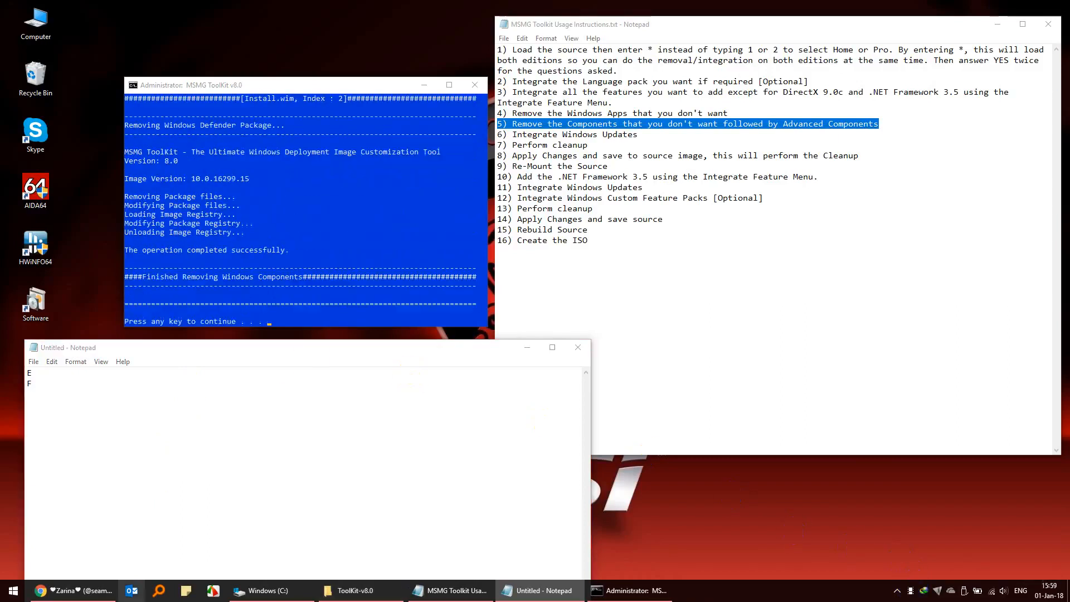
# Remove the advanced Windows SmartScreen component from the images and add K to the untitled note
pyautogui.click(250, 94)
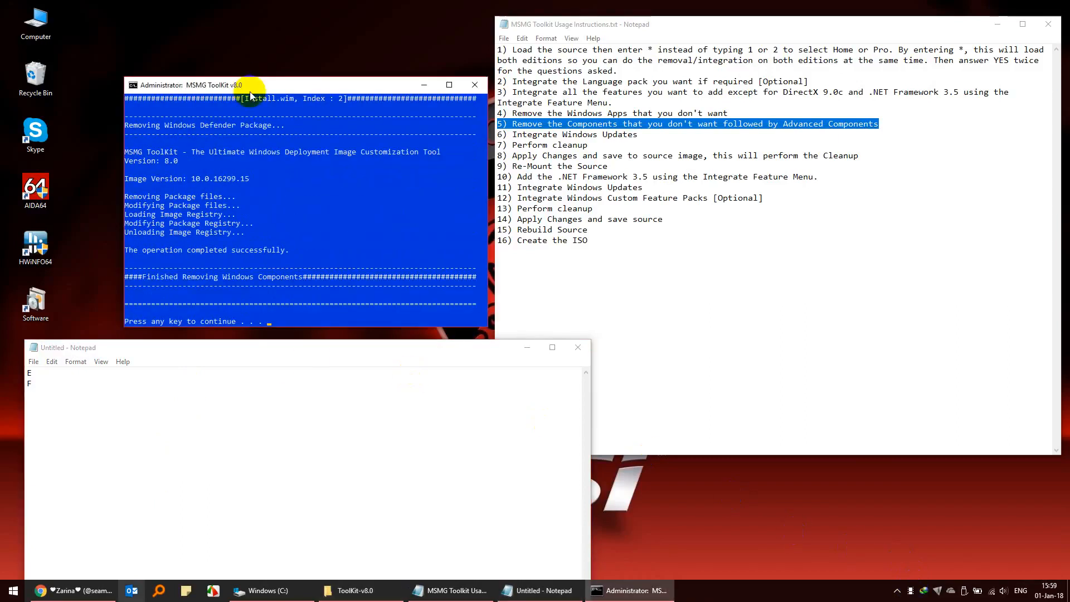
pyautogui.press('Return')
pyautogui.write('3')
pyautogui.press('Return')
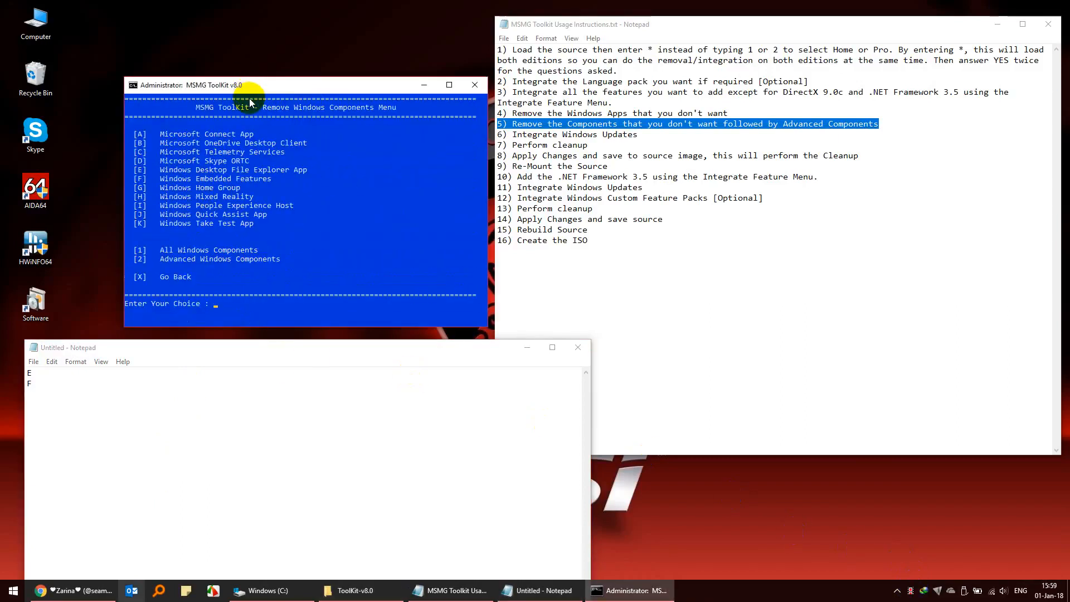
pyautogui.write('z')
pyautogui.press('Return')
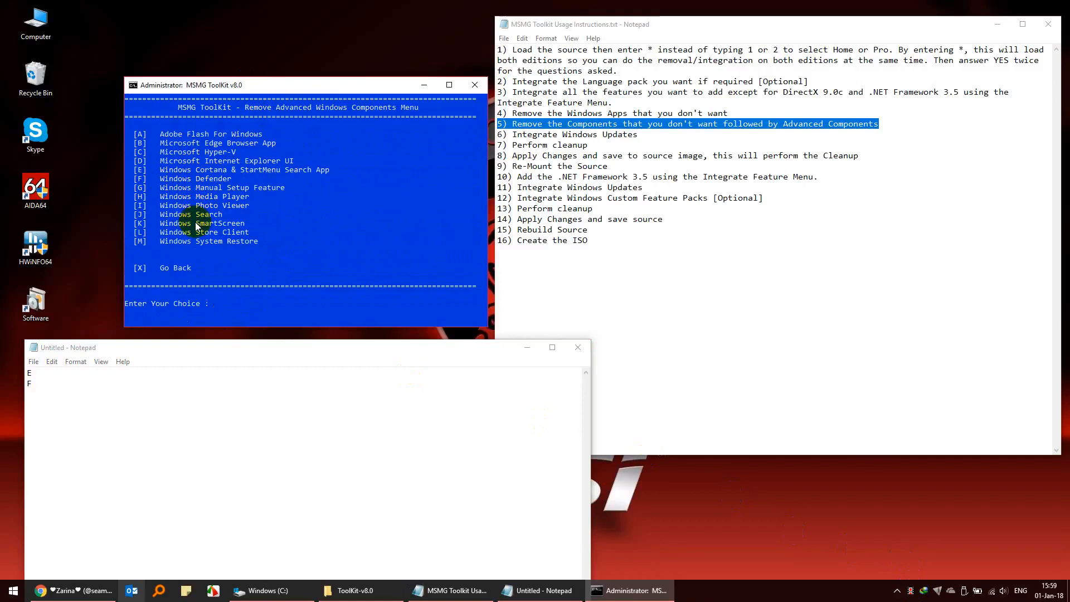
pyautogui.write('K')
pyautogui.press('Return')
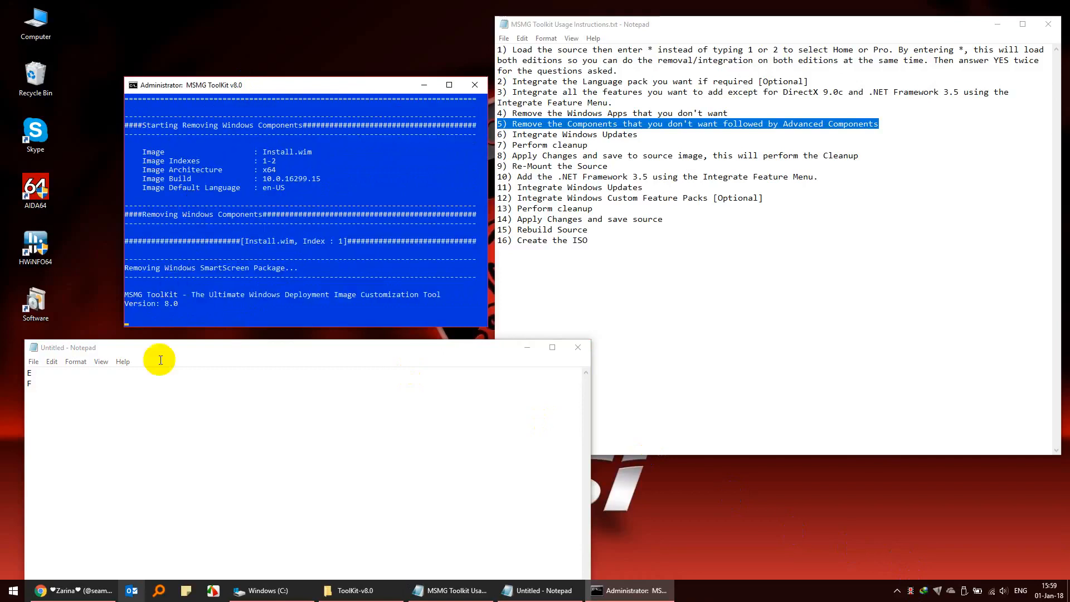
pyautogui.click(165, 352)
pyautogui.write('k')
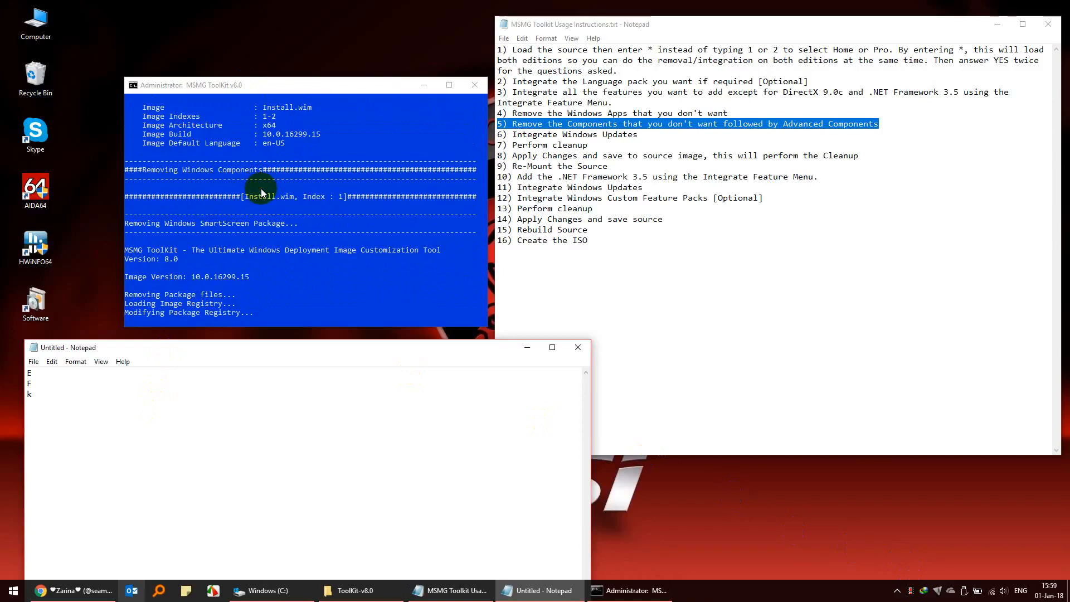
pyautogui.press('BackSpace')
pyautogui.write('K')
pyautogui.press('Return')
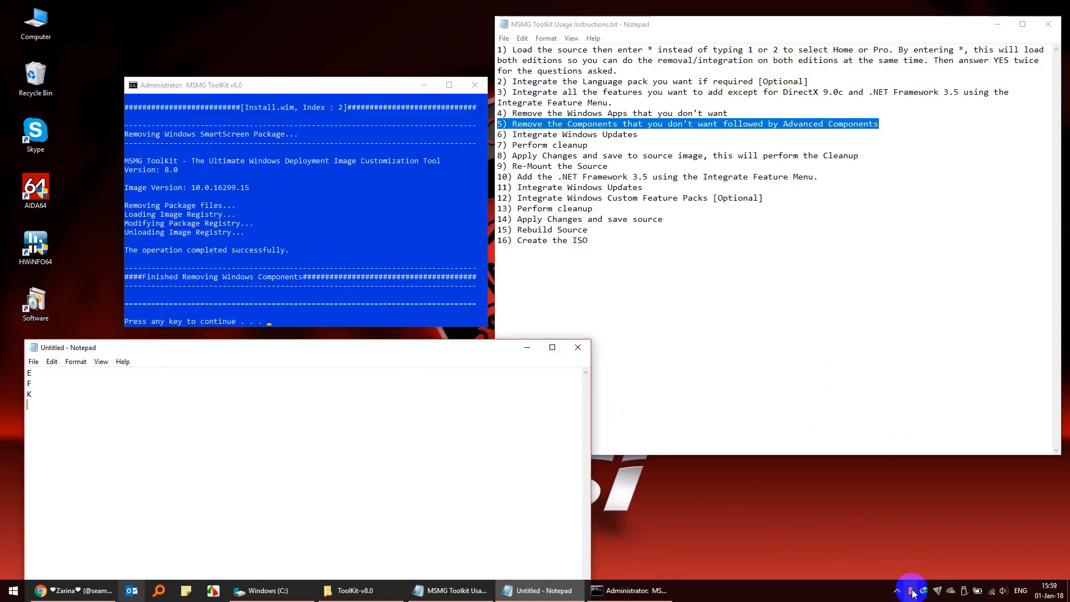
# Remove the advanced Windows System Restore component from the images and add M to the untitled note
pyautogui.click(247, 84)
pyautogui.press('3')
pyautogui.press('3')
pyautogui.press('3')
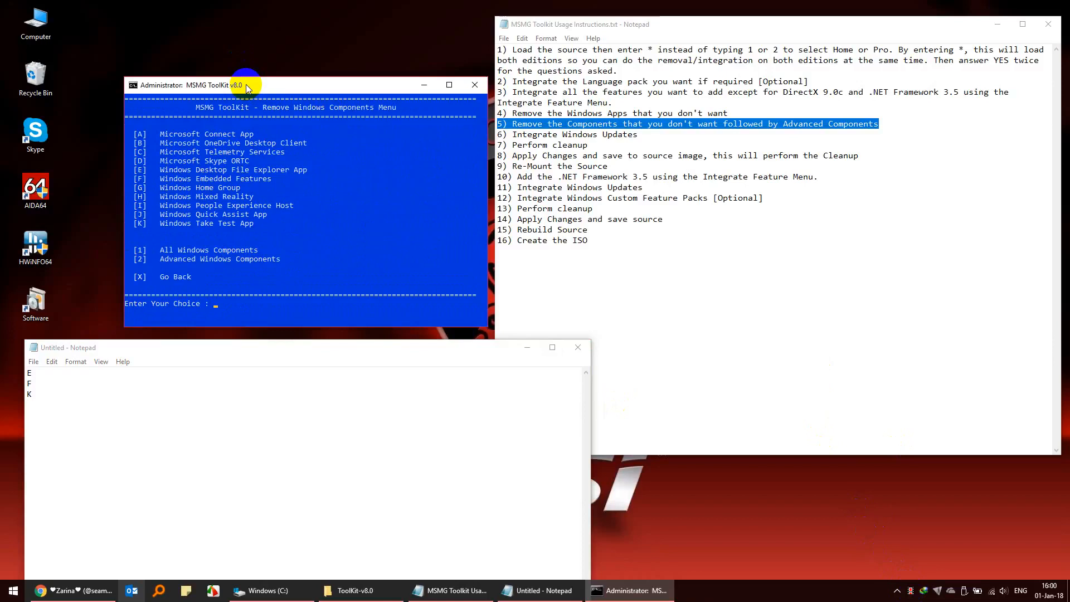
pyautogui.press('2')
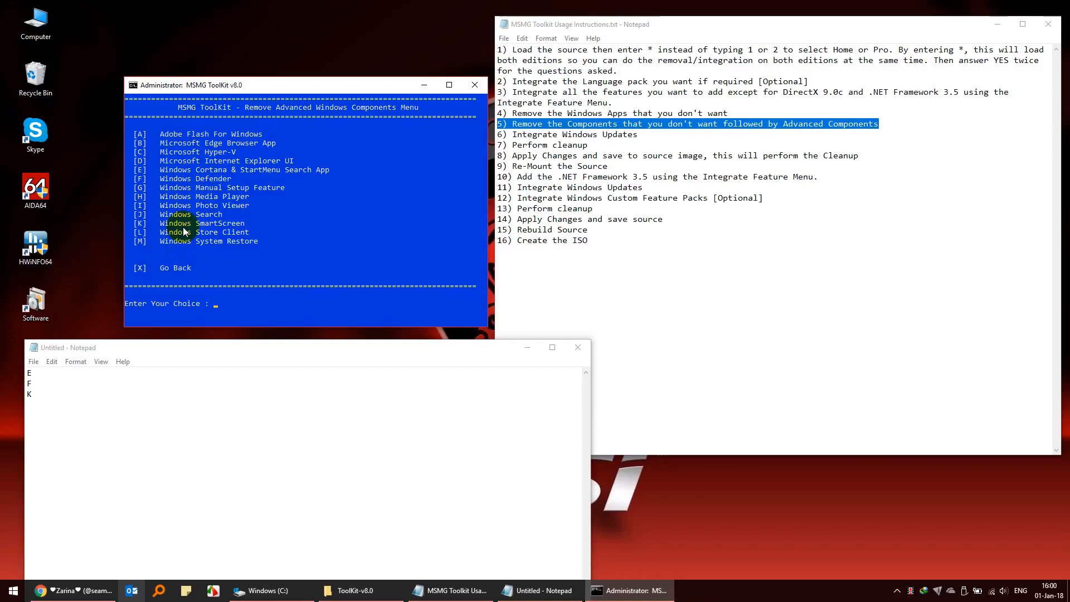
pyautogui.press('m')
pyautogui.click(187, 425)
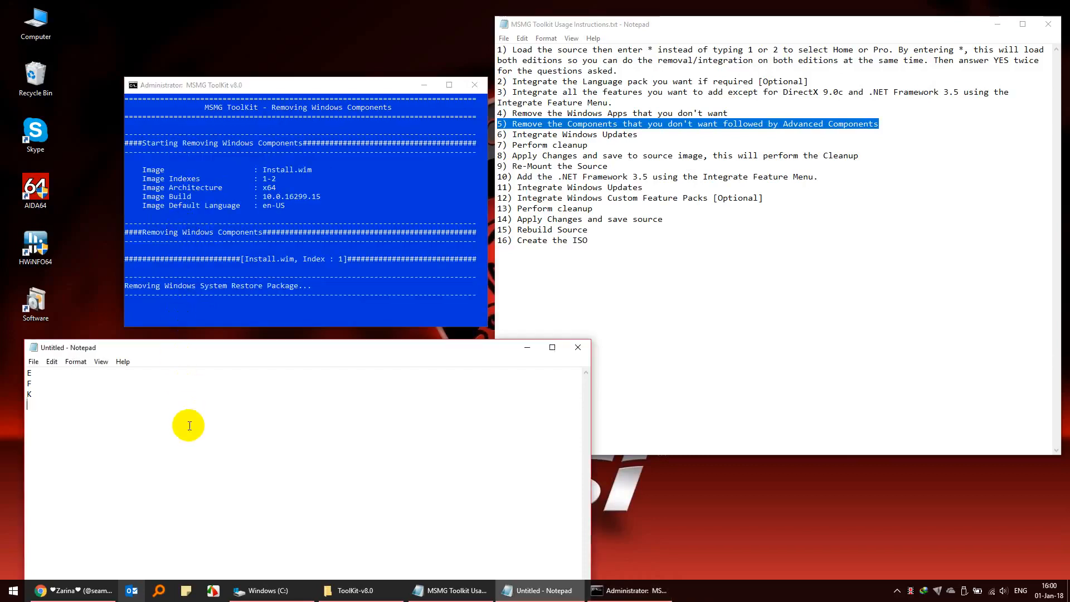
pyautogui.write('M')
pyautogui.press('Return')
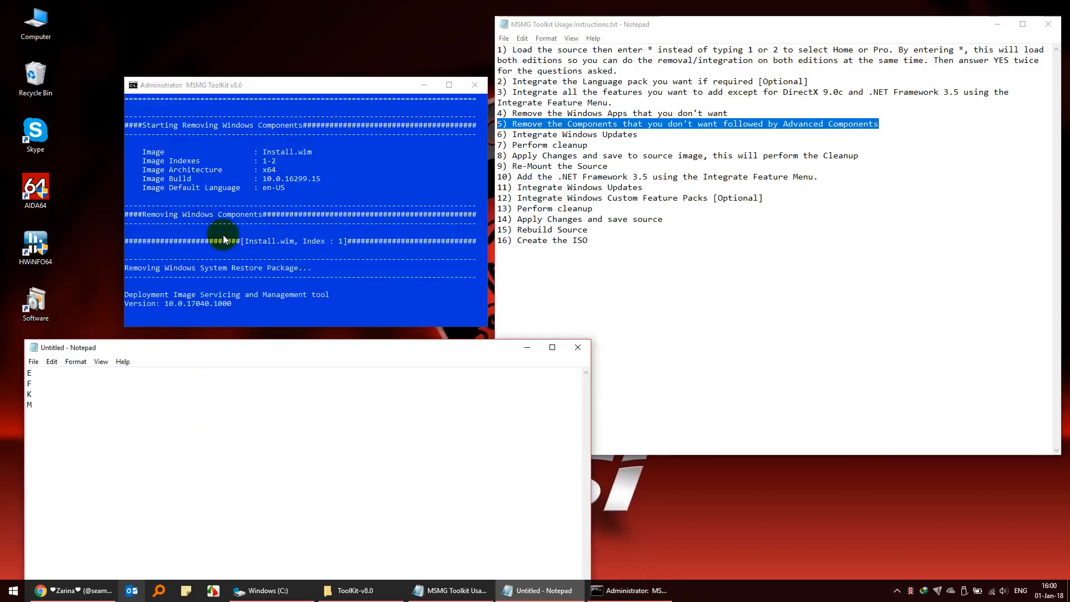
# Review the advanced and standard Windows component removal lists once more, then go back to the toolkit's main menu
pyautogui.click(343, 91)
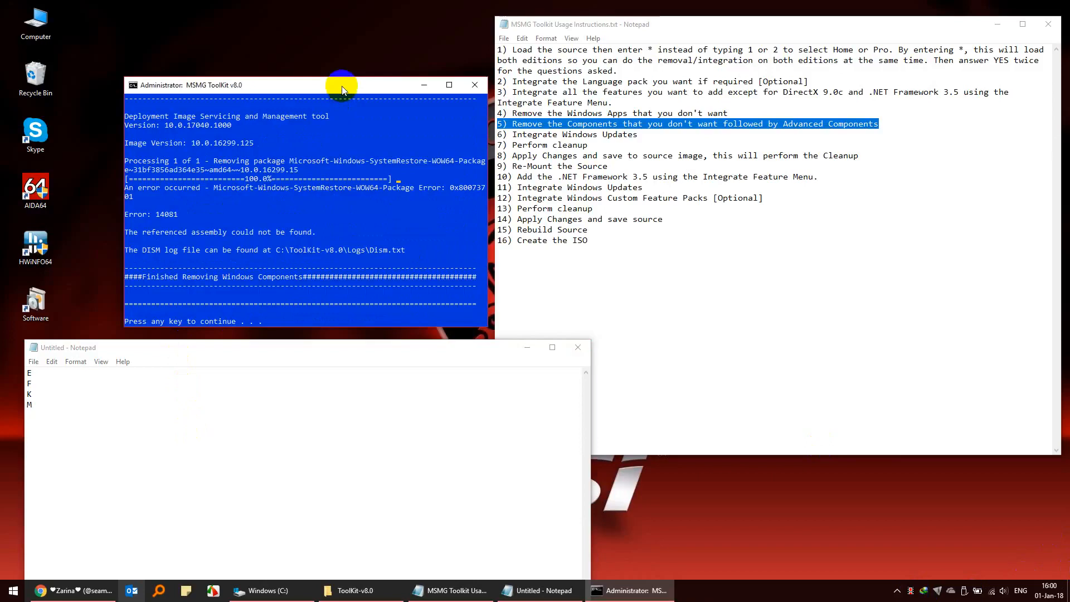
pyautogui.press('Return')
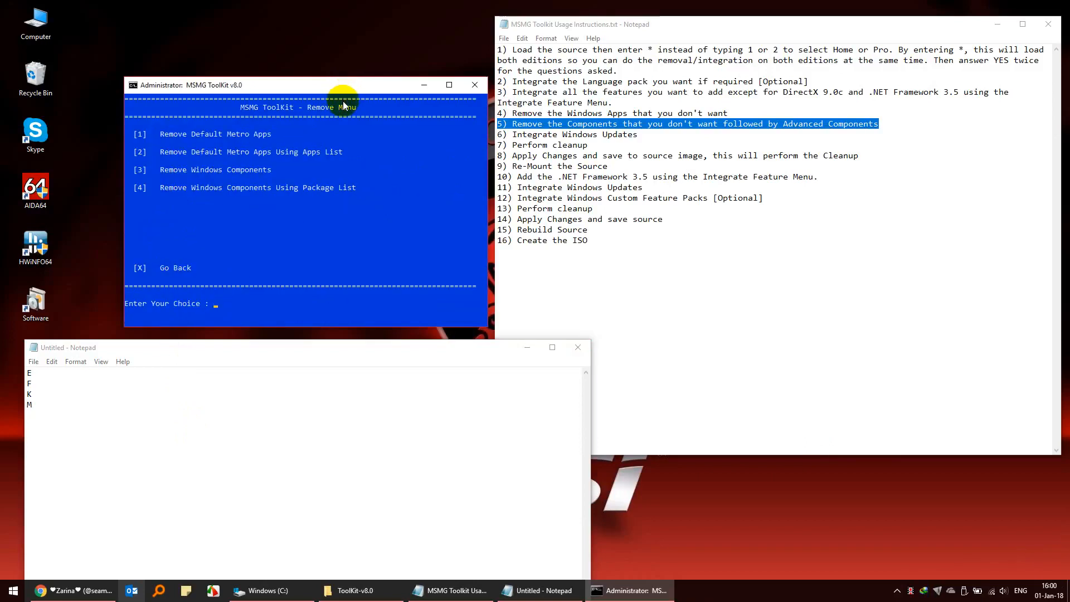
pyautogui.write('3')
pyautogui.press('Return')
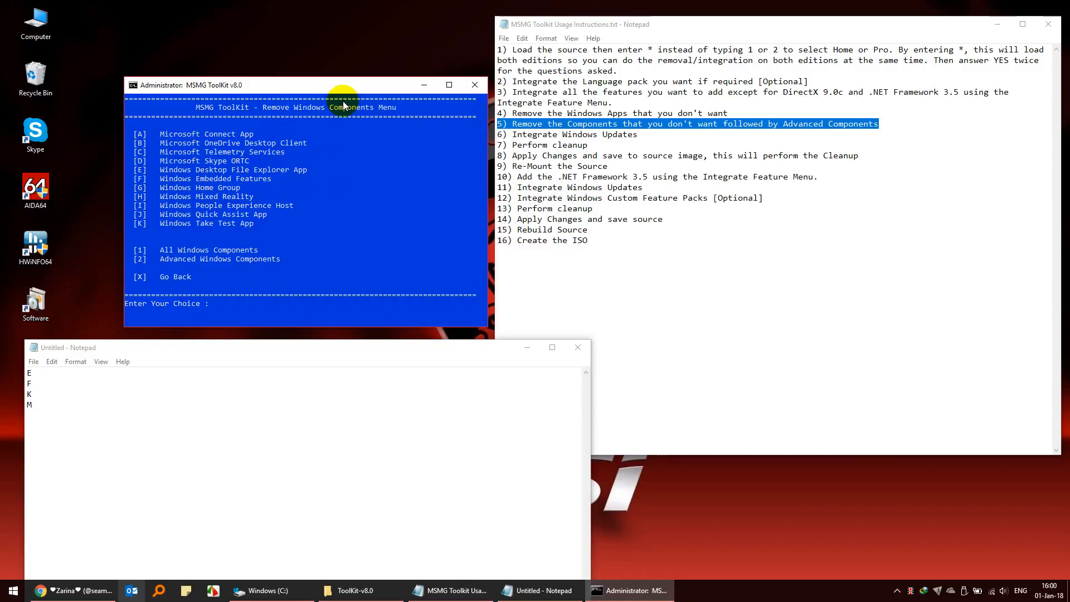
pyautogui.write('2')
pyautogui.press('Return')
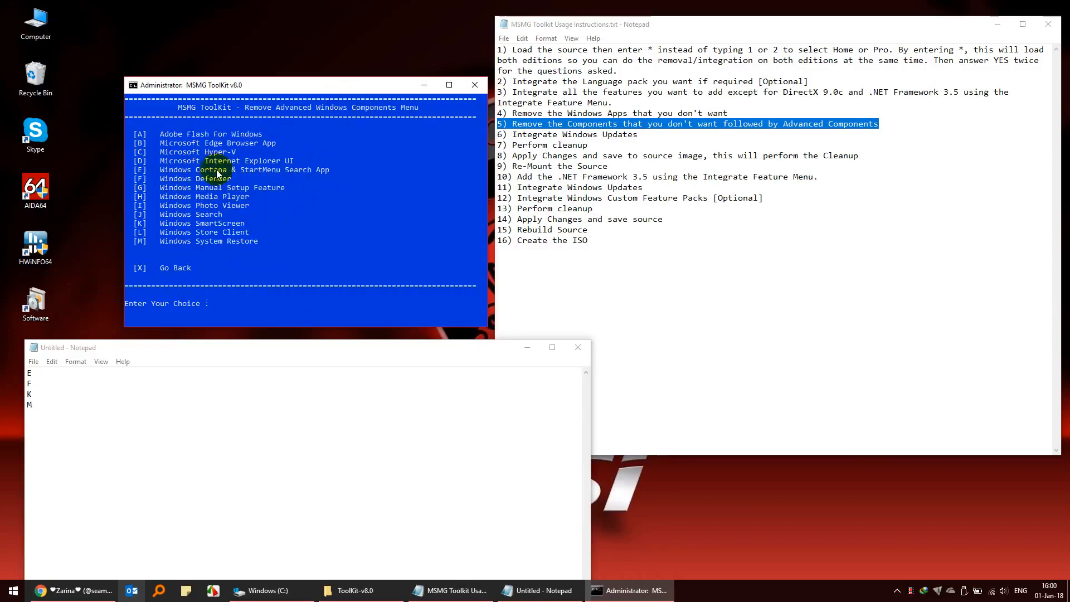
pyautogui.write('x')
pyautogui.press('Return')
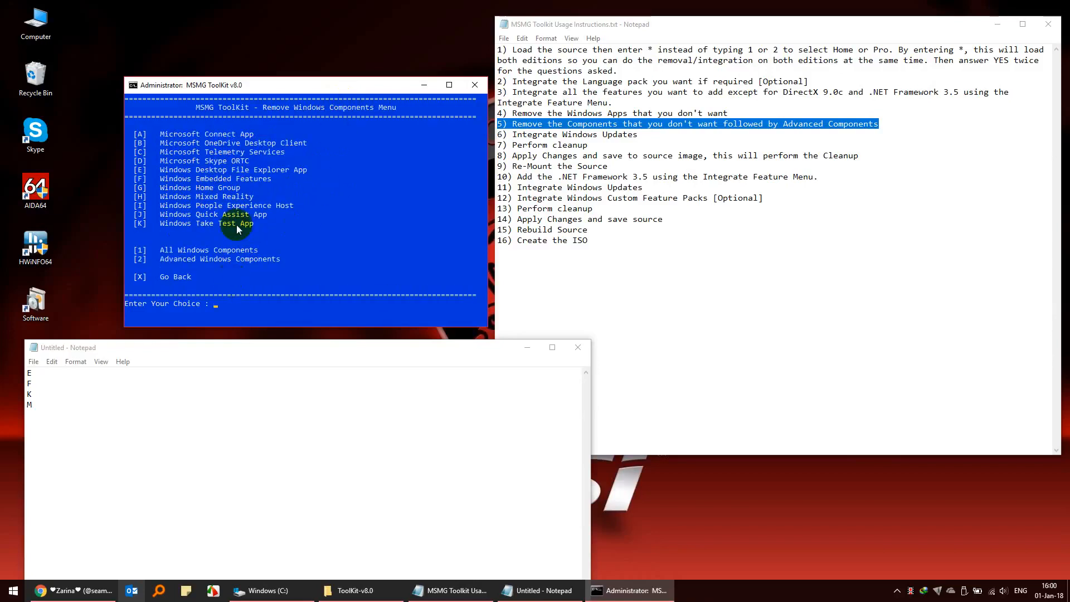
pyautogui.write('x')
pyautogui.press('Return')
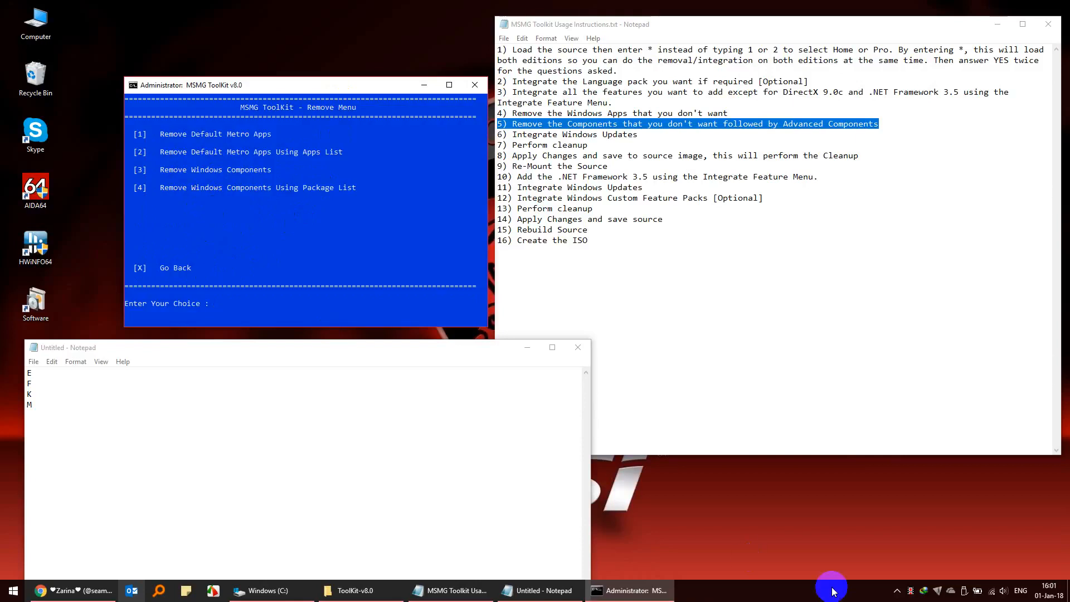
pyautogui.write('x')
pyautogui.press('Return')
# Remove the default Metro apps association XML file from the images through the toolkit's customization options
pyautogui.click(317, 84)
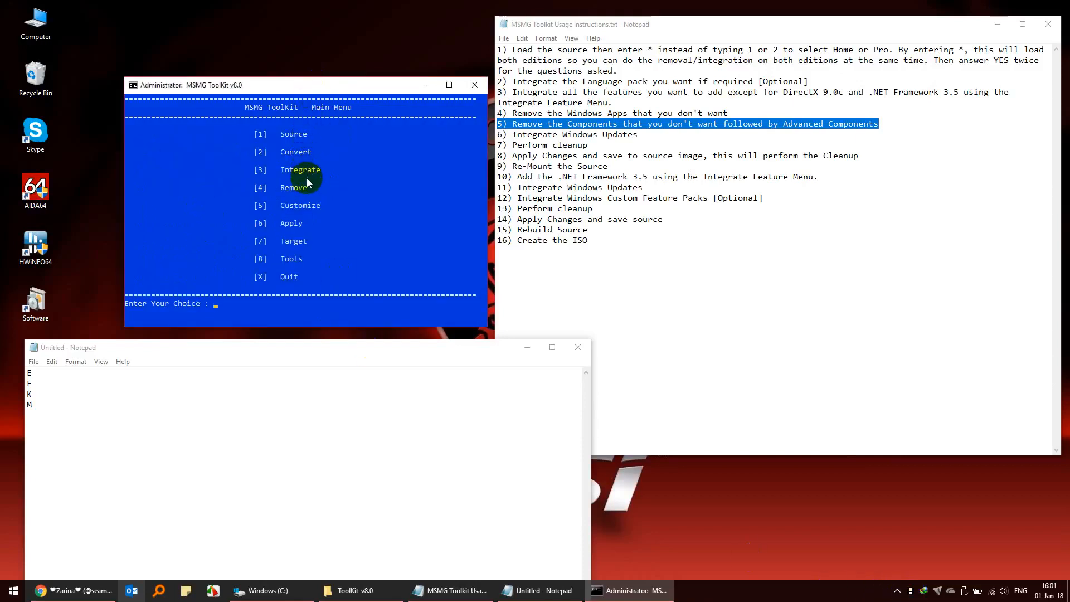
pyautogui.write('5')
pyautogui.press('Return')
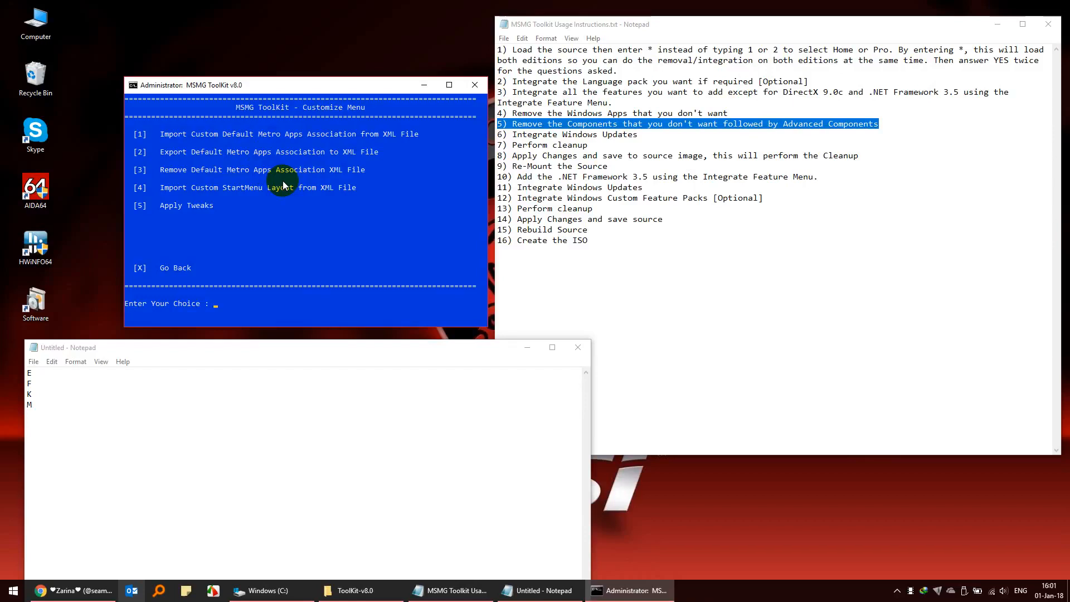
pyautogui.write('3')
pyautogui.press('Return')
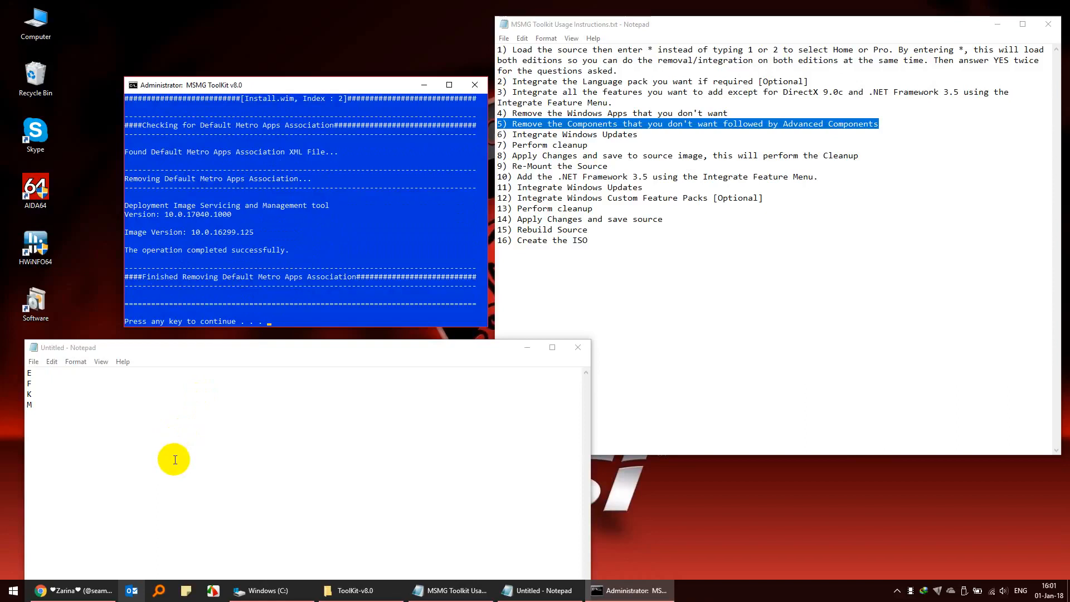
# Close the untitled note without saving it and return the toolkit to its main menu
pyautogui.moveTo(174, 462); pyautogui.dragTo(13, 372)
pyautogui.moveTo(376, 357); pyautogui.dragTo(564, 127)
pyautogui.click(768, 119)
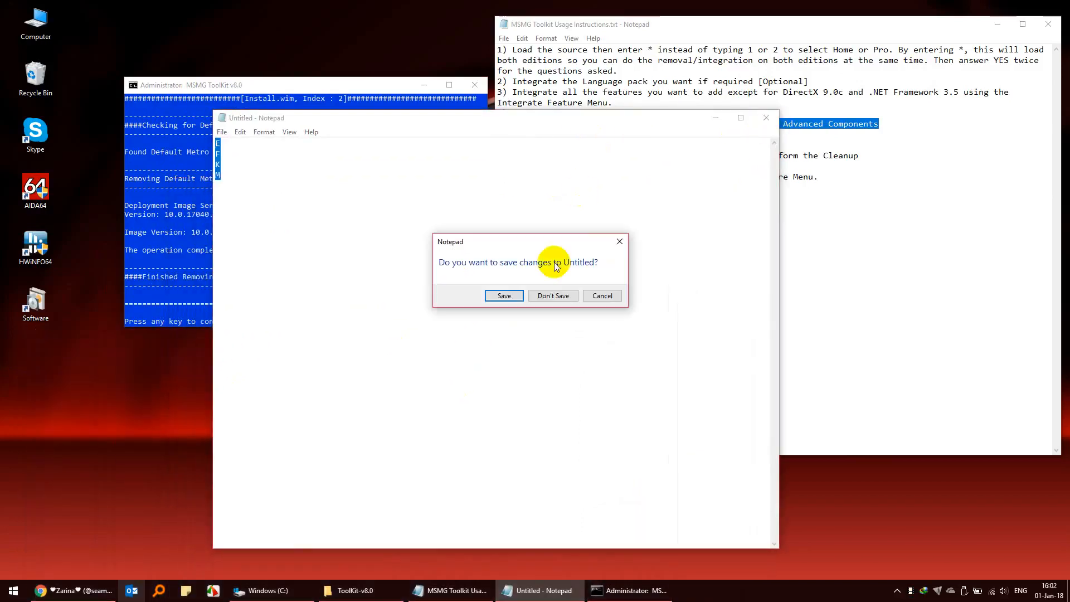
pyautogui.click(557, 296)
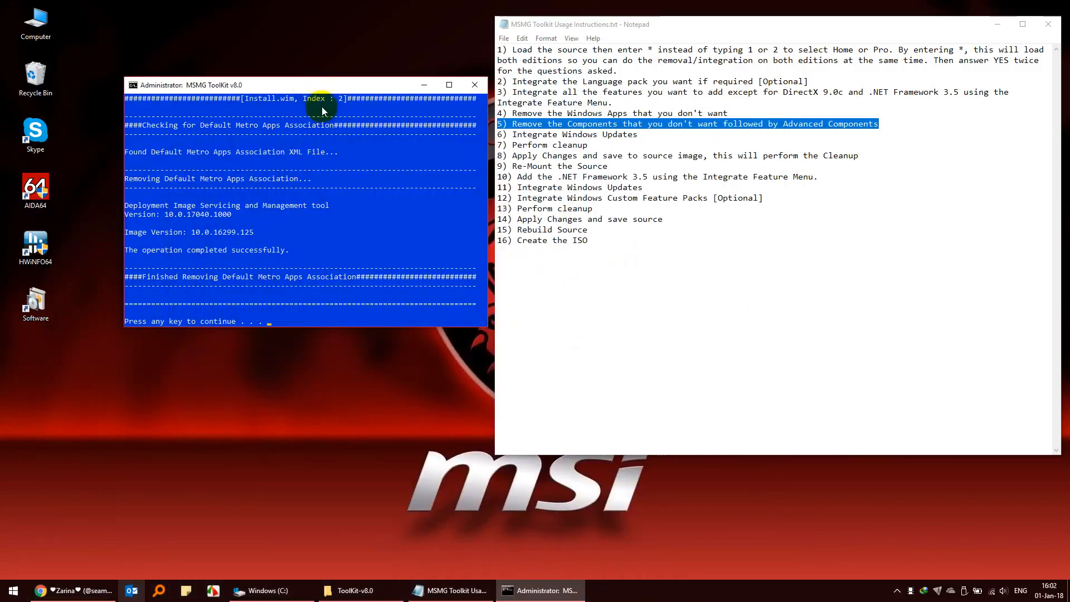
pyautogui.press('Return')
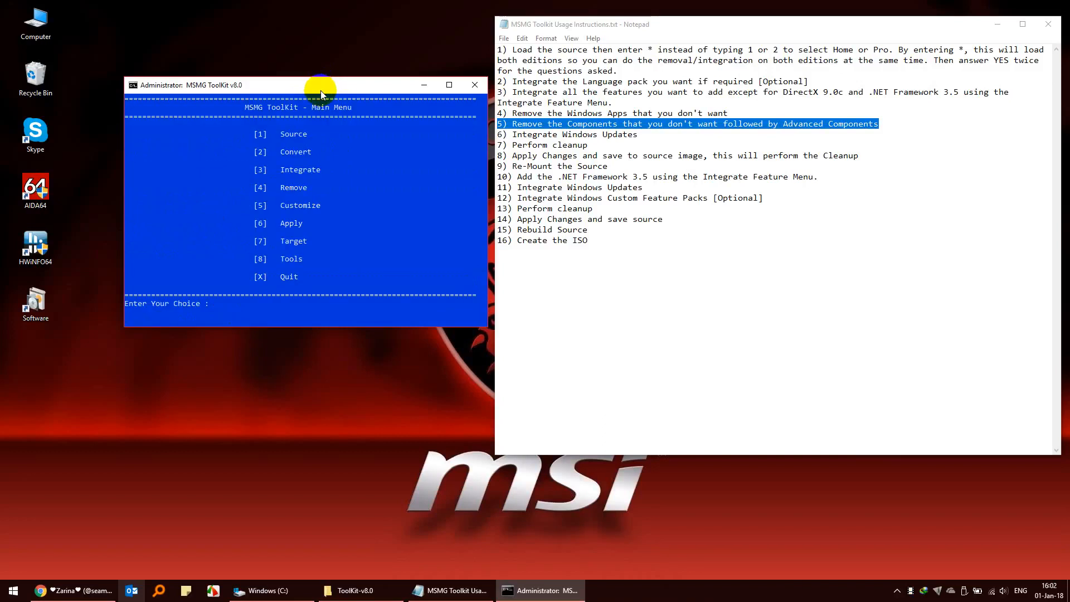
# Apply the Disable Cortana App tweak to the mounted images
pyautogui.write('5')
pyautogui.press('Return')
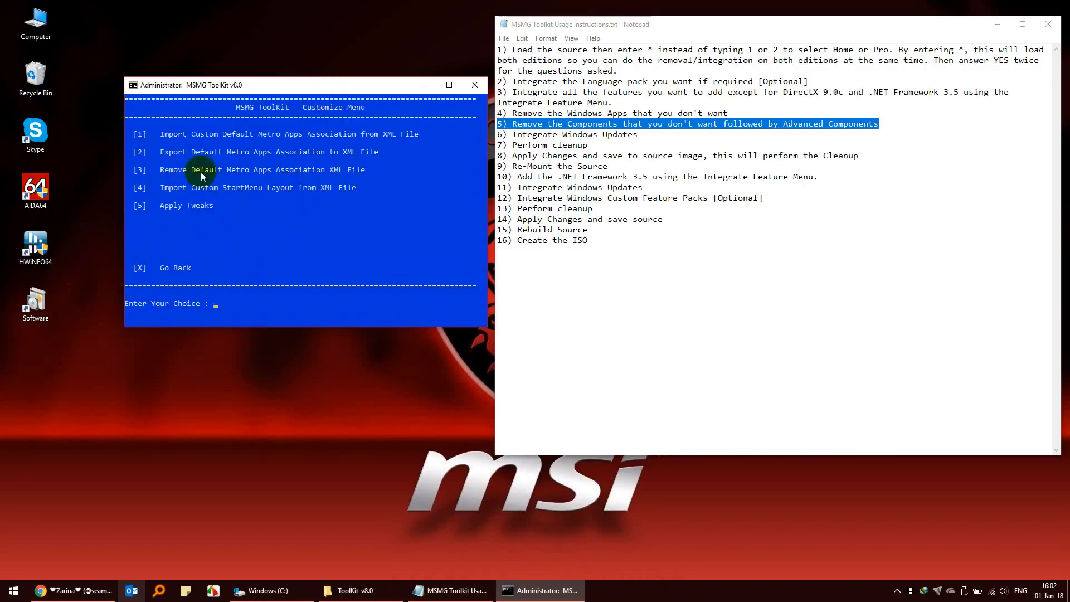
pyautogui.write('5')
pyautogui.press('Return')
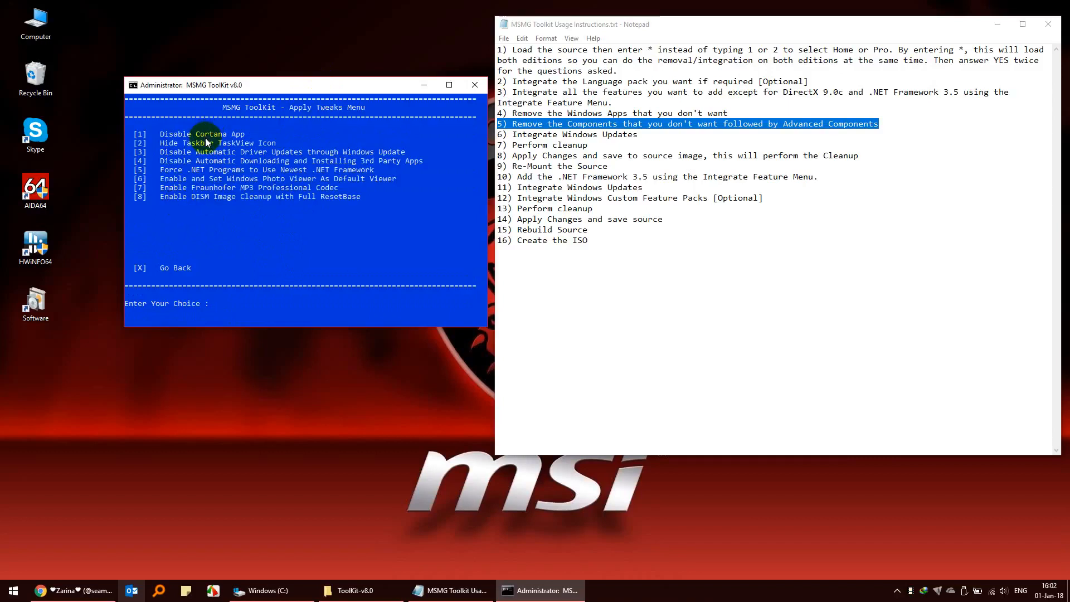
pyautogui.write('1')
pyautogui.press('Return')
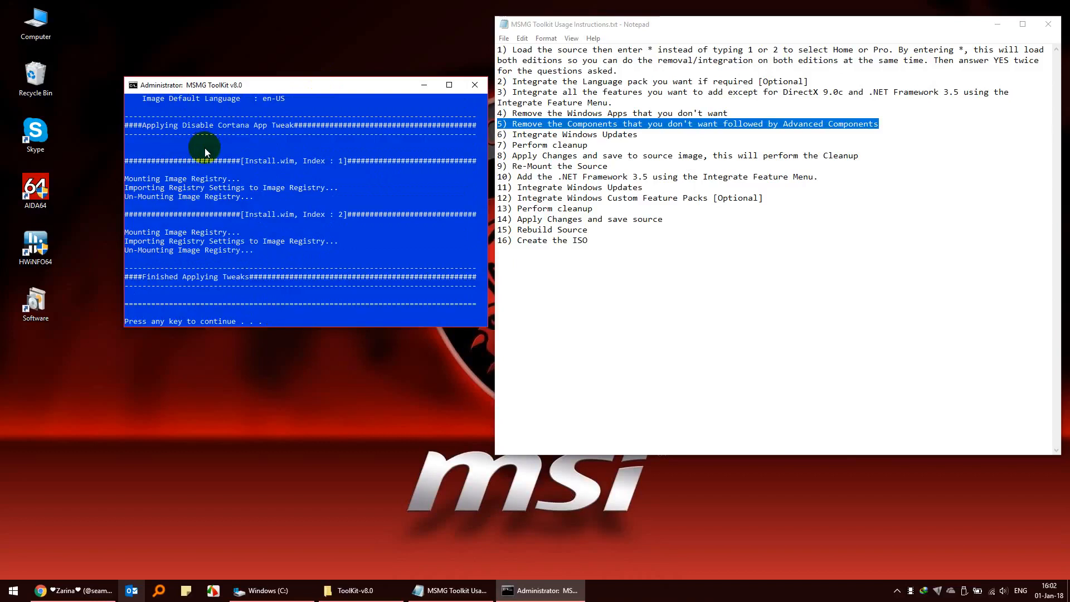
pyautogui.press('Return')
# Apply the tweak that disables automatic driver updates through Windows Update
pyautogui.press('5')
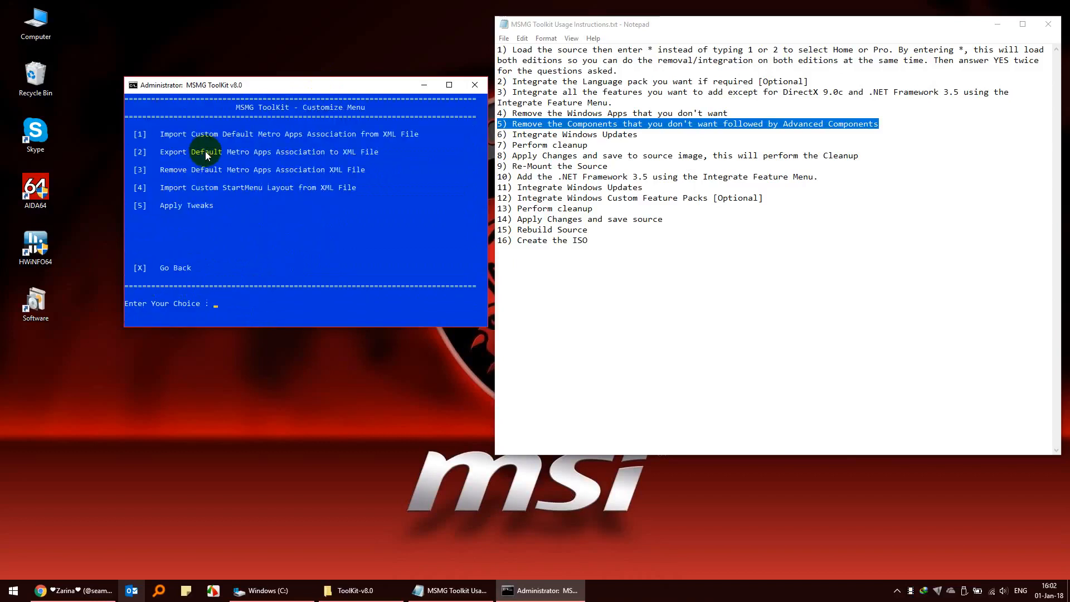
pyautogui.write('5')
pyautogui.press('Return')
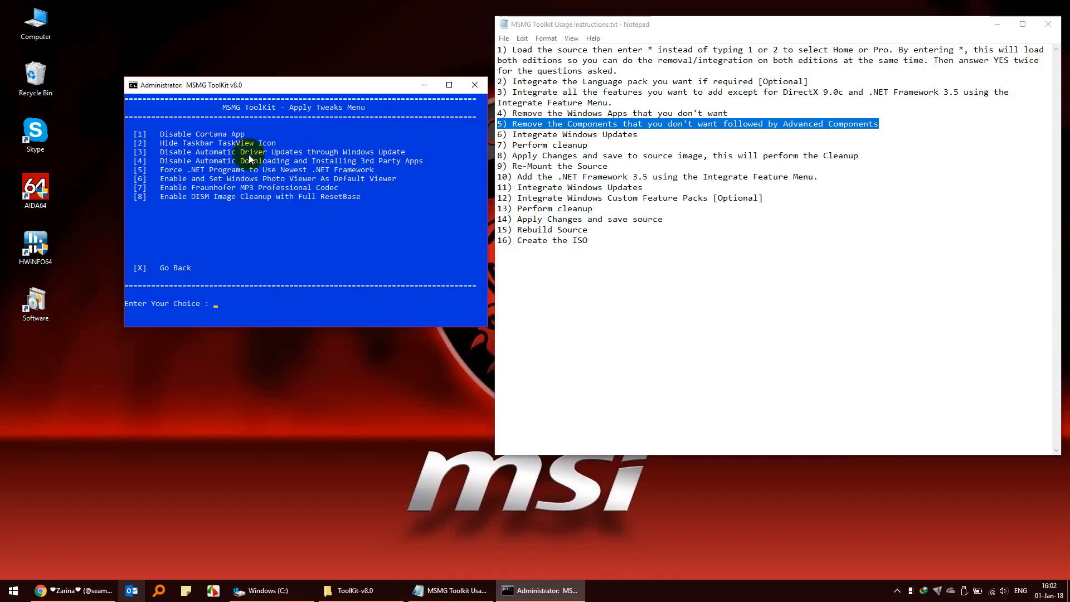
pyautogui.write('3')
pyautogui.press('Return')
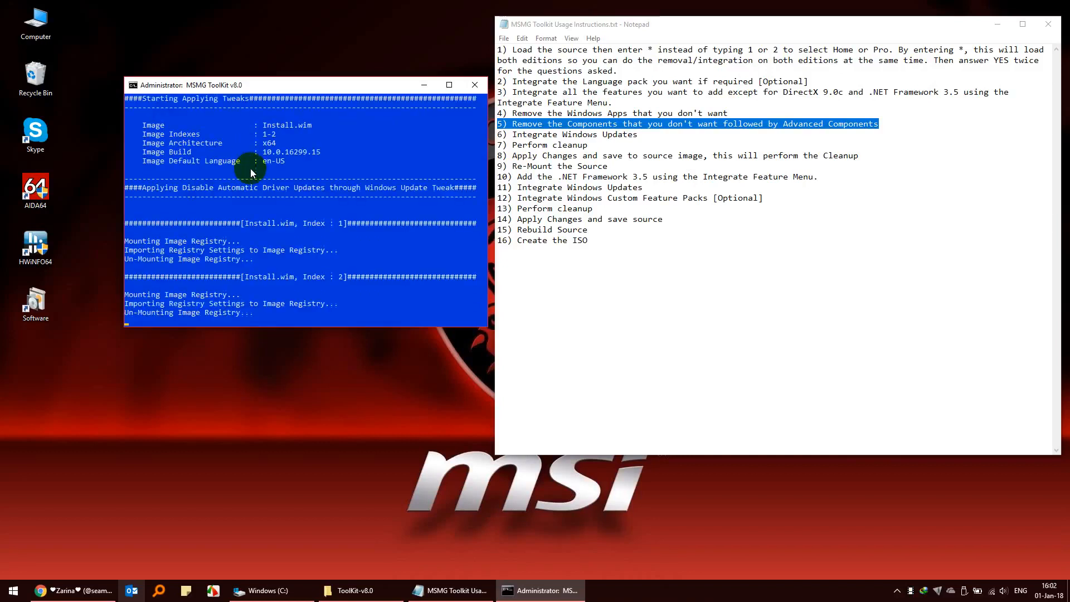
pyautogui.press('Return')
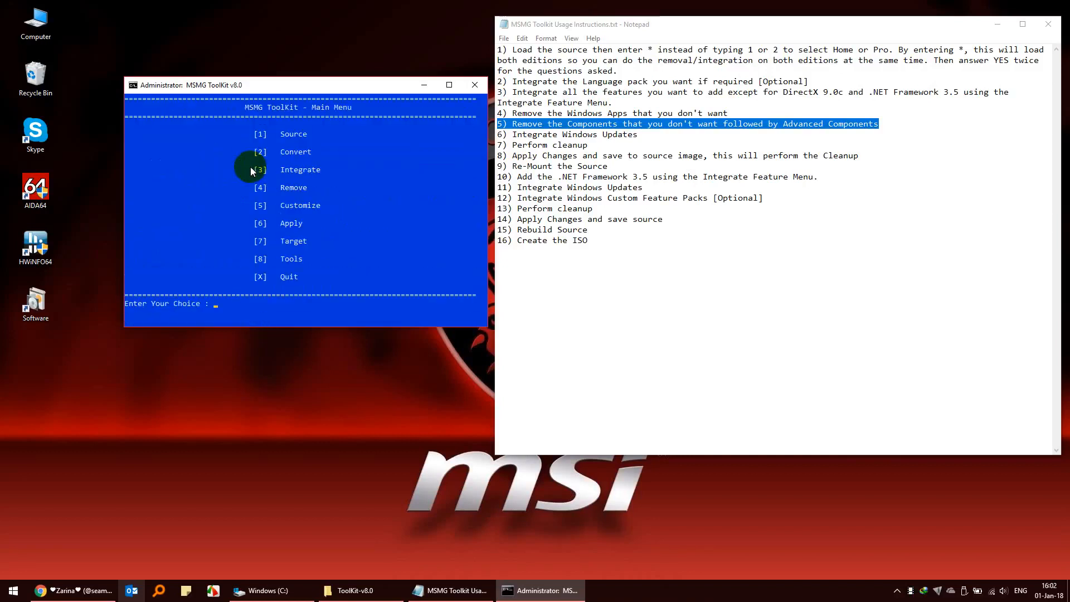
# Apply the tweak that disables automatic downloading and installing of 3rd party apps
pyautogui.write('5')
pyautogui.press('Return')
pyautogui.write('5')
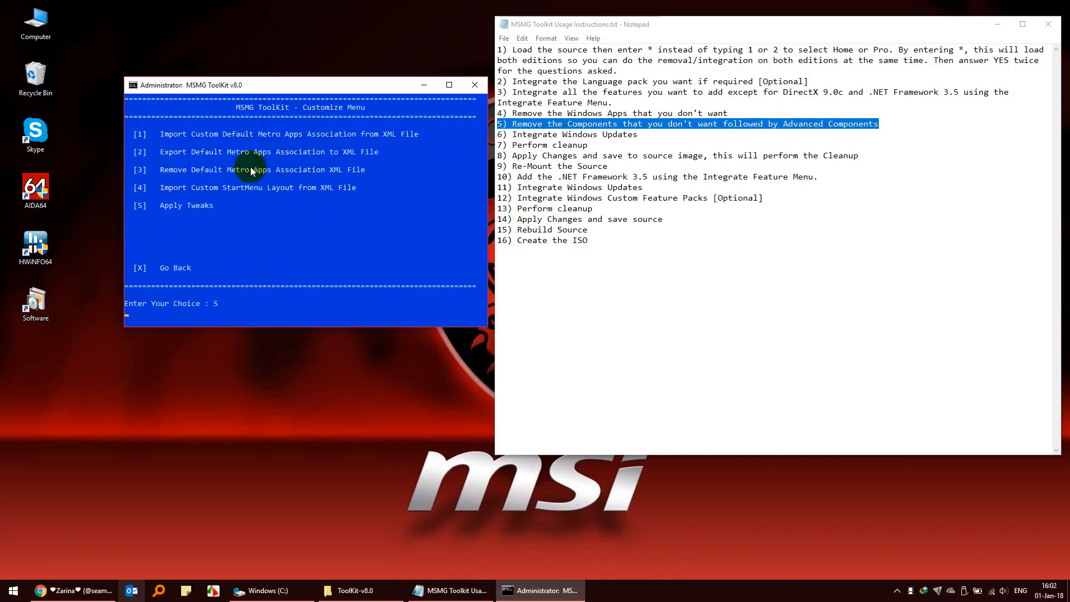
pyautogui.press('Return')
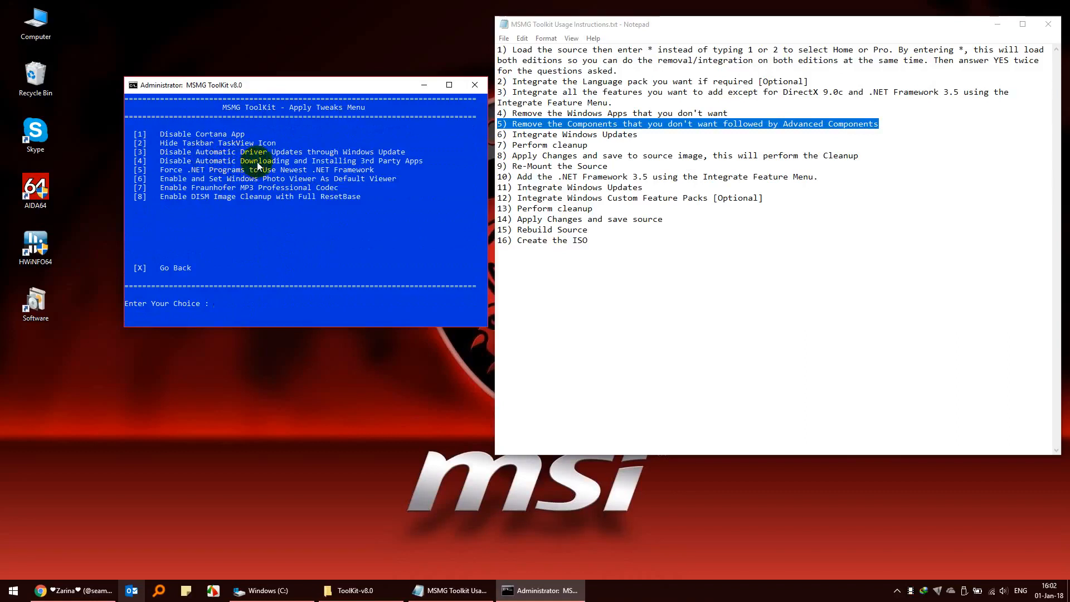
pyautogui.write('4')
pyautogui.press('Return')
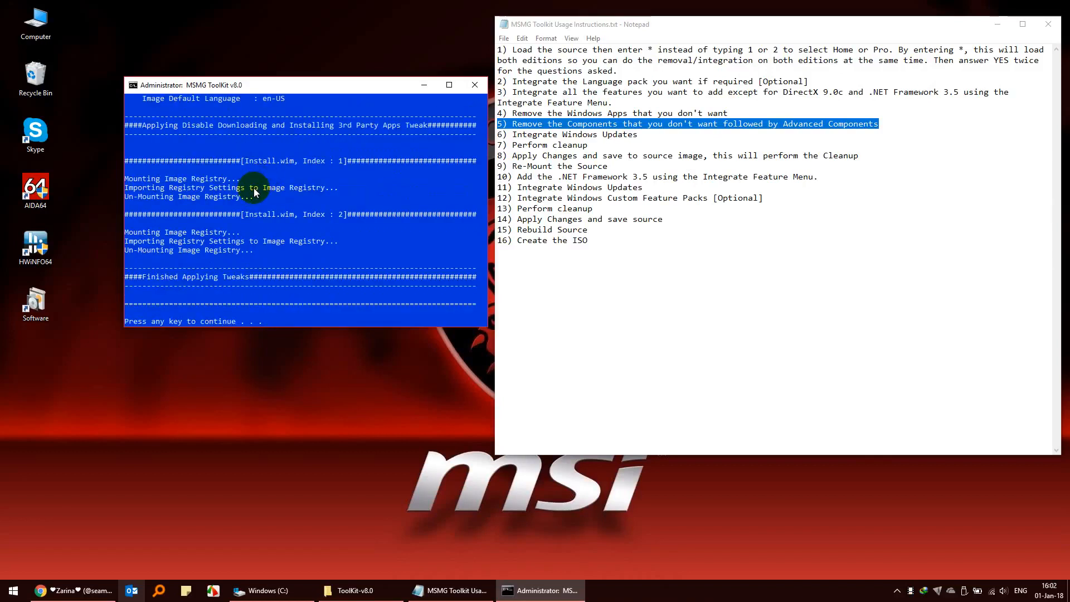
pyautogui.press('Return')
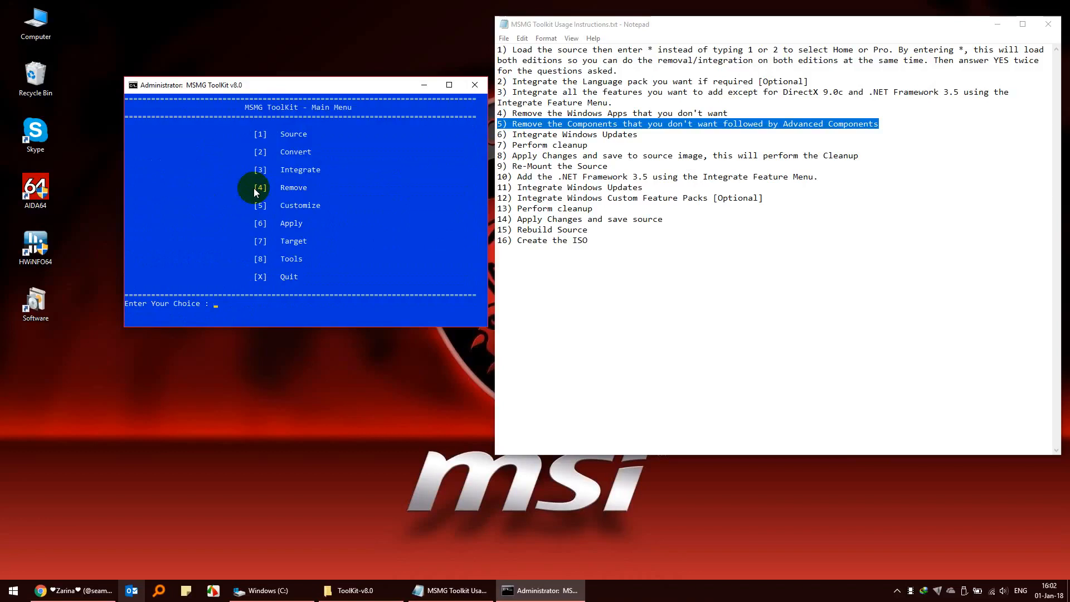
# Apply the tweak that enables Windows Photo Viewer and sets it as the default viewer
pyautogui.write('5')
pyautogui.press('Return')
pyautogui.write('5')
pyautogui.press('Return')
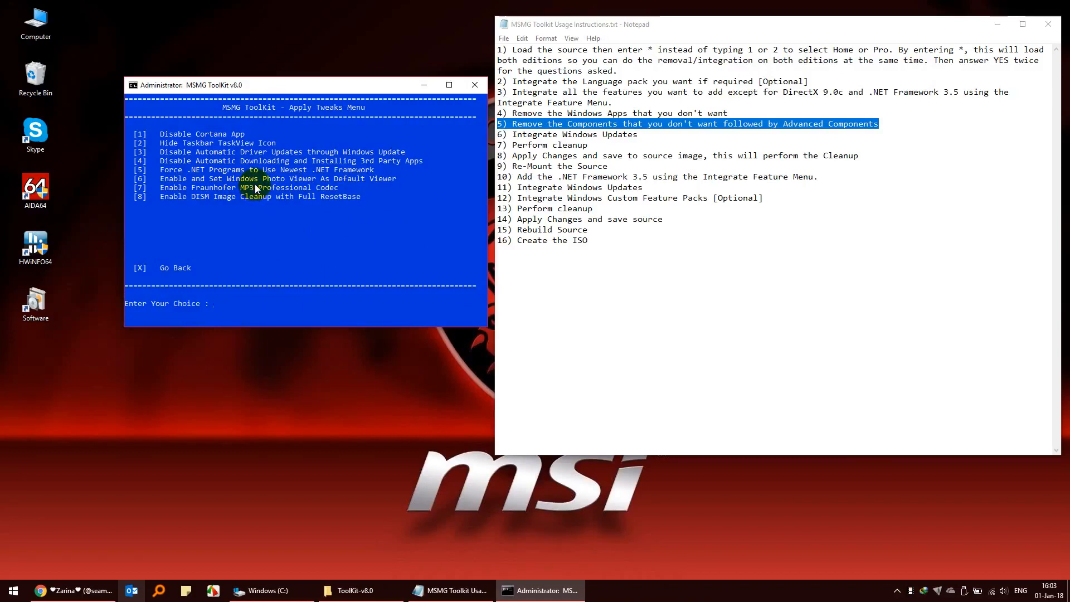
pyautogui.write('6')
pyautogui.press('Return')
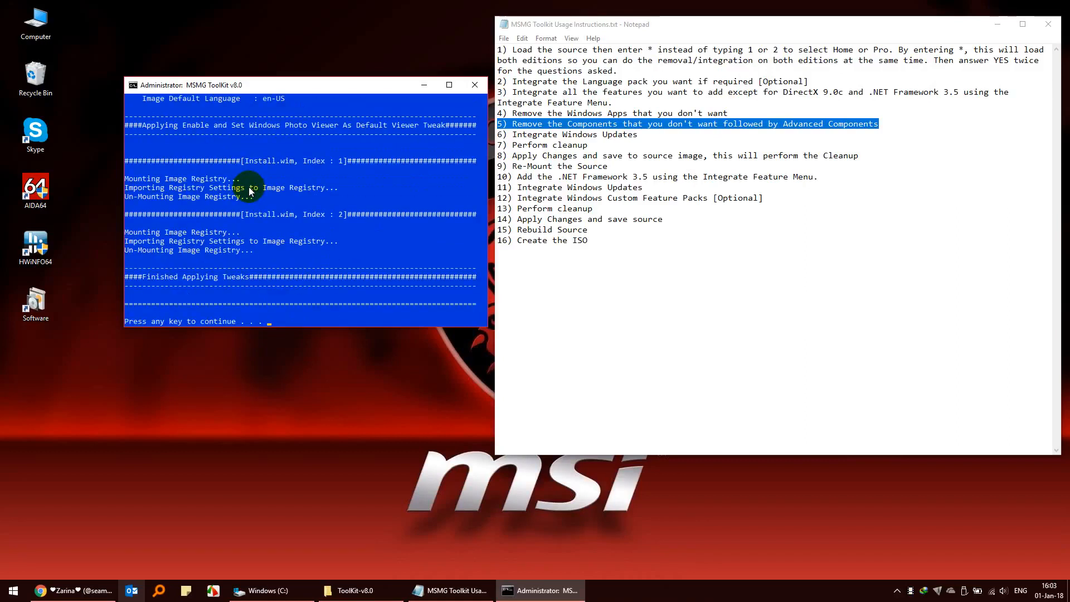
pyautogui.press('Return')
# Apply the Enable Fraunhofer MP3 Professional Codec tweak to the images
pyautogui.write('5')
pyautogui.press('Return')
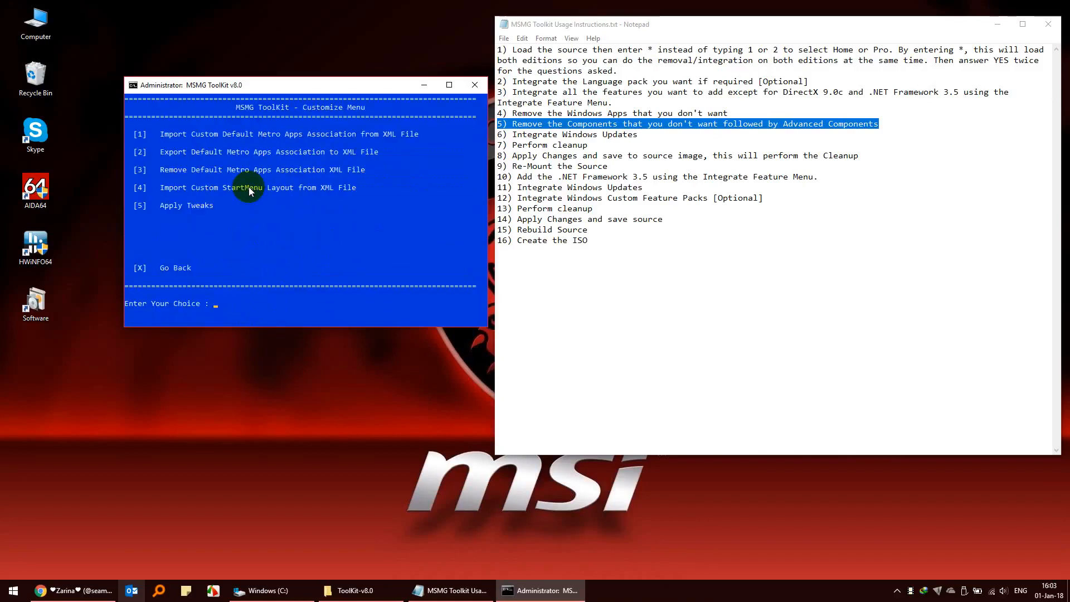
pyautogui.write('5')
pyautogui.press('Return')
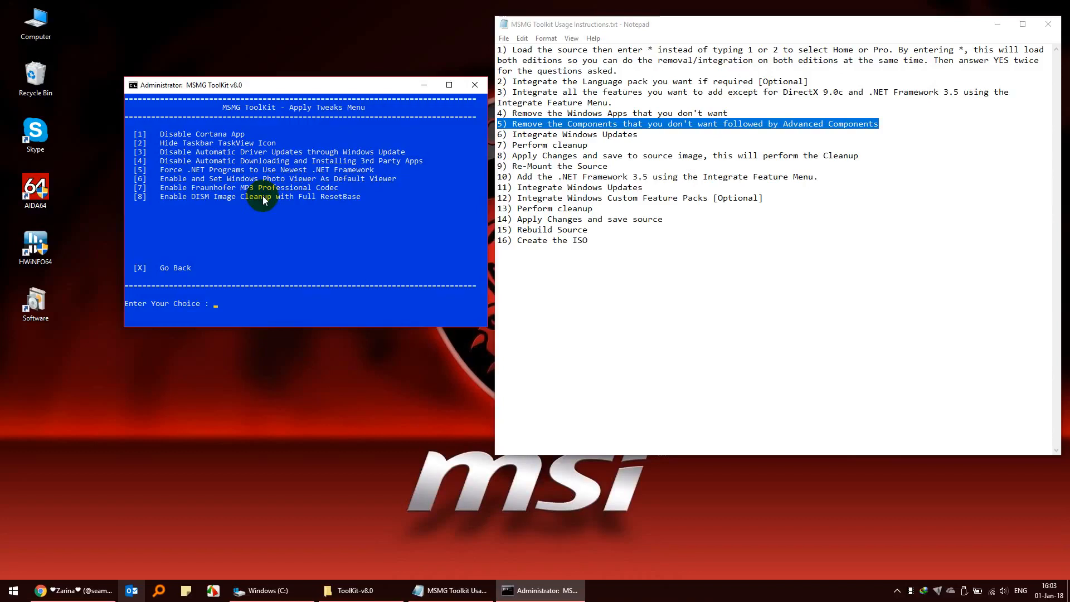
pyautogui.write('7')
pyautogui.press('Return')
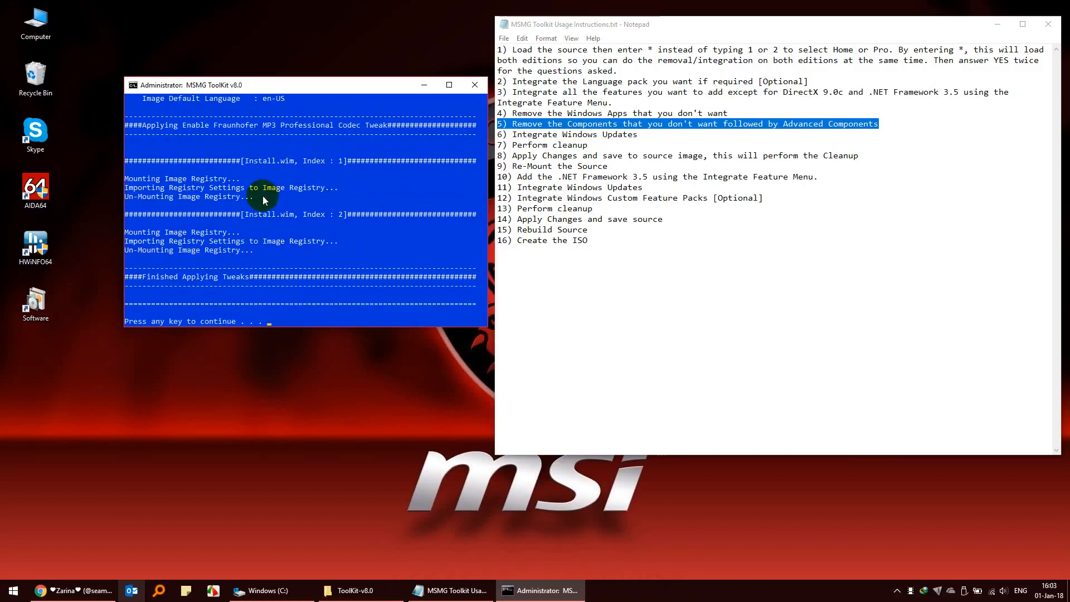
pyautogui.press('Return')
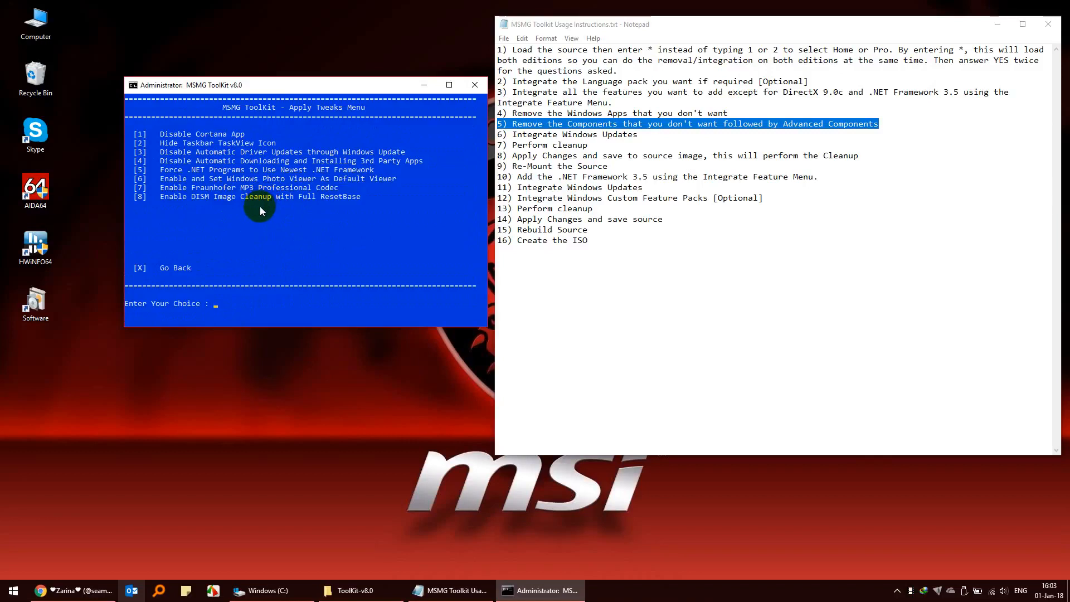
# Apply the Enable DISM Image Cleanup with Full ResetBase tweak and return to the toolkit's main menu
pyautogui.write('8')
pyautogui.press('Return')
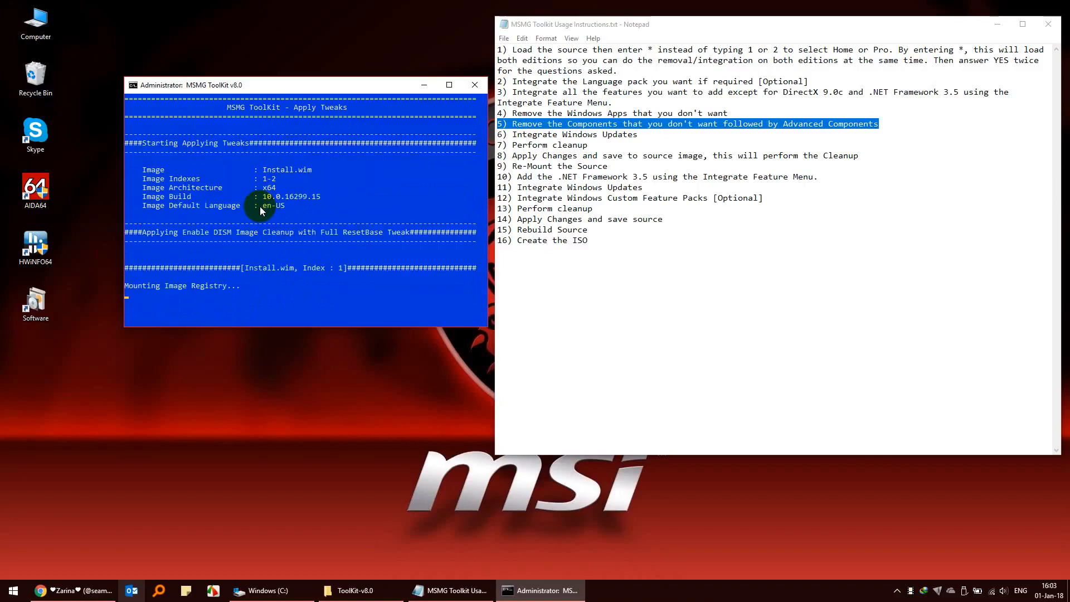
pyautogui.press('Return')
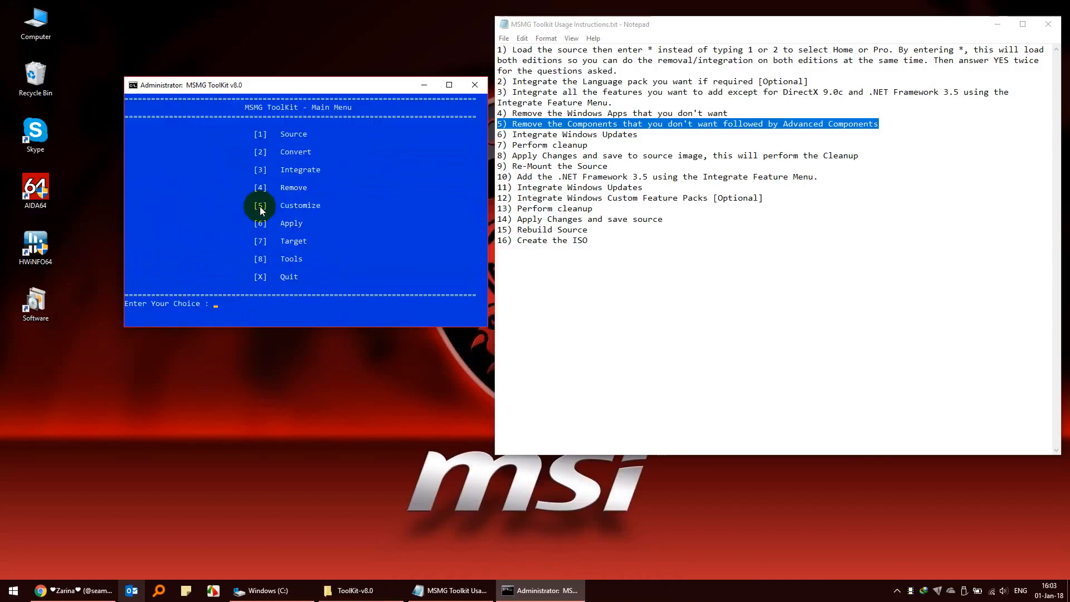
# Highlight the Integrate Windows Updates line and the first Perform cleanup line in the usage instructions
pyautogui.click(598, 178)
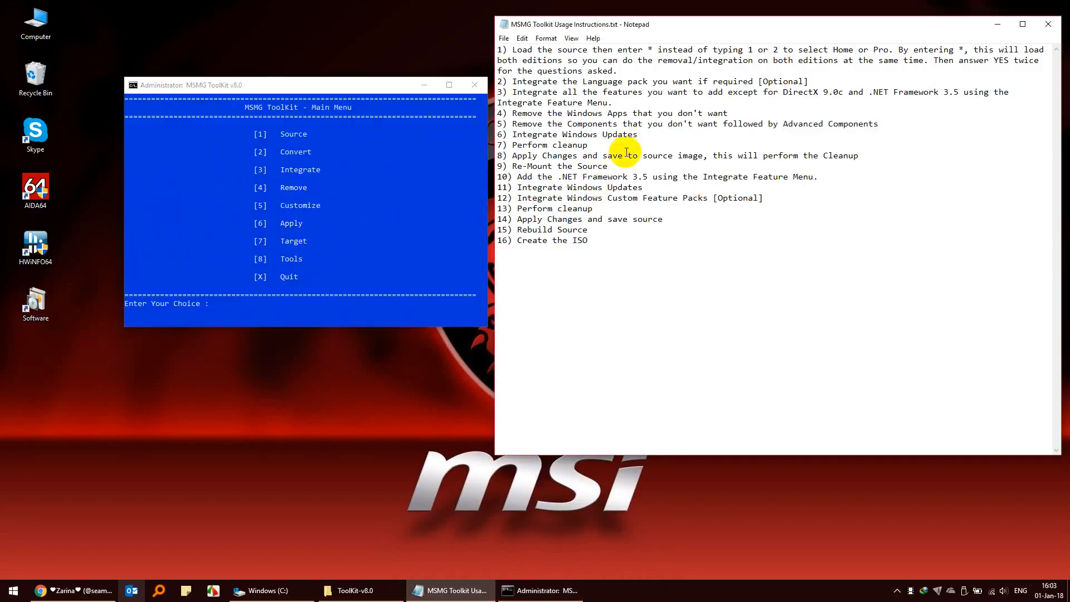
pyautogui.moveTo(638, 135); pyautogui.dragTo(483, 130)
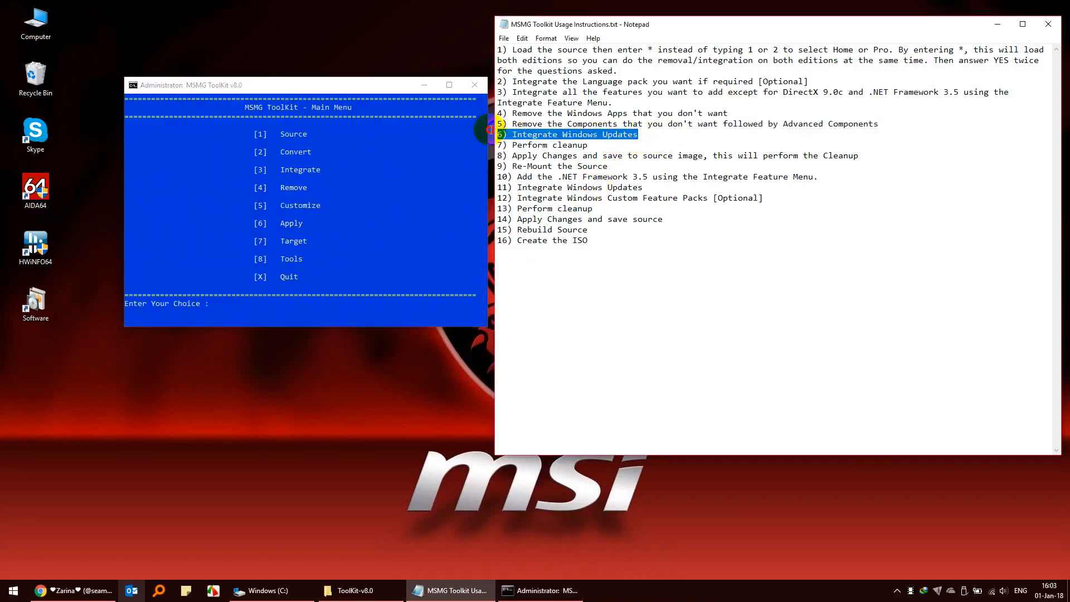
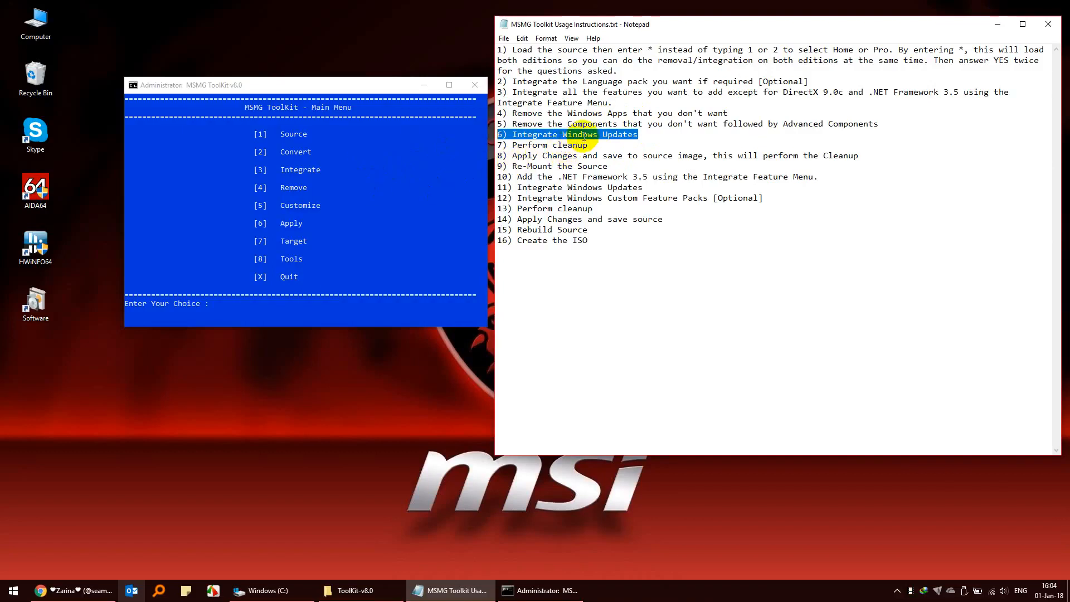
pyautogui.moveTo(589, 145); pyautogui.dragTo(502, 143)
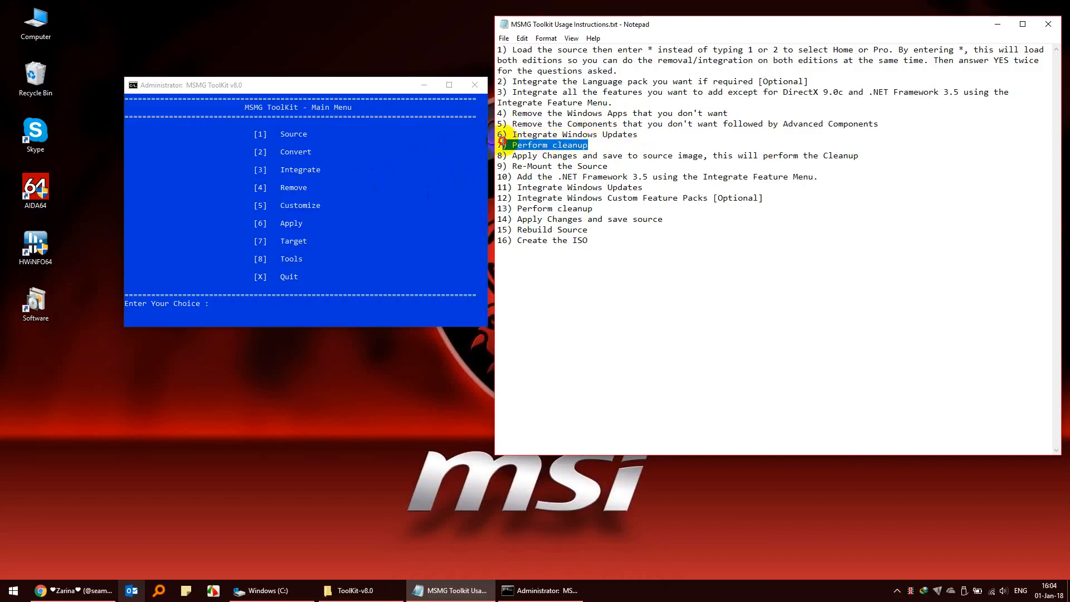
# Run the toolkit's cleanup on the source images and return to its main menu
pyautogui.click(347, 87)
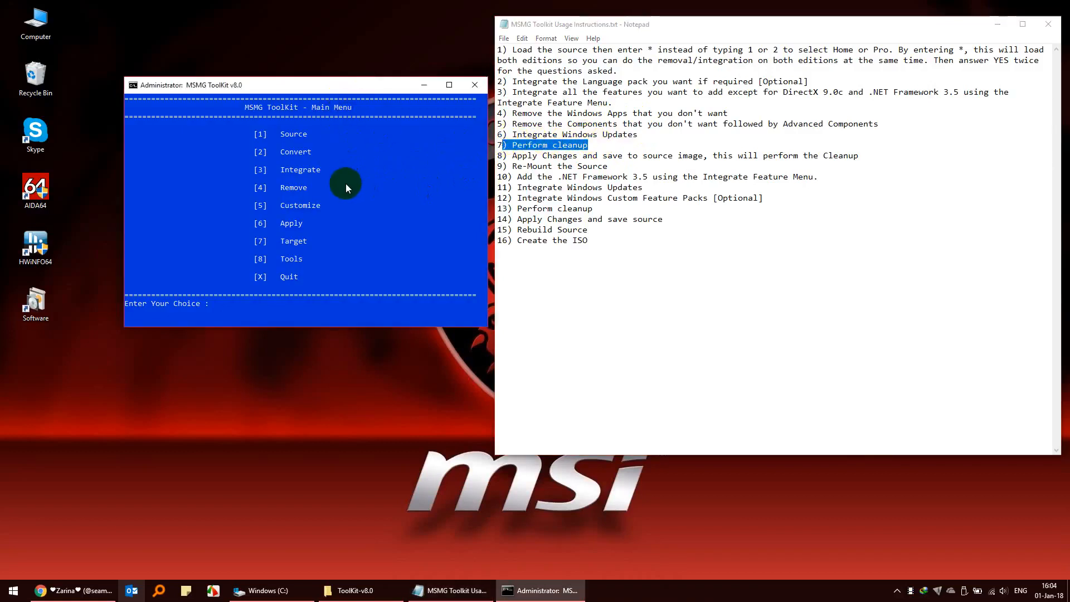
pyautogui.write('6')
pyautogui.press('Return')
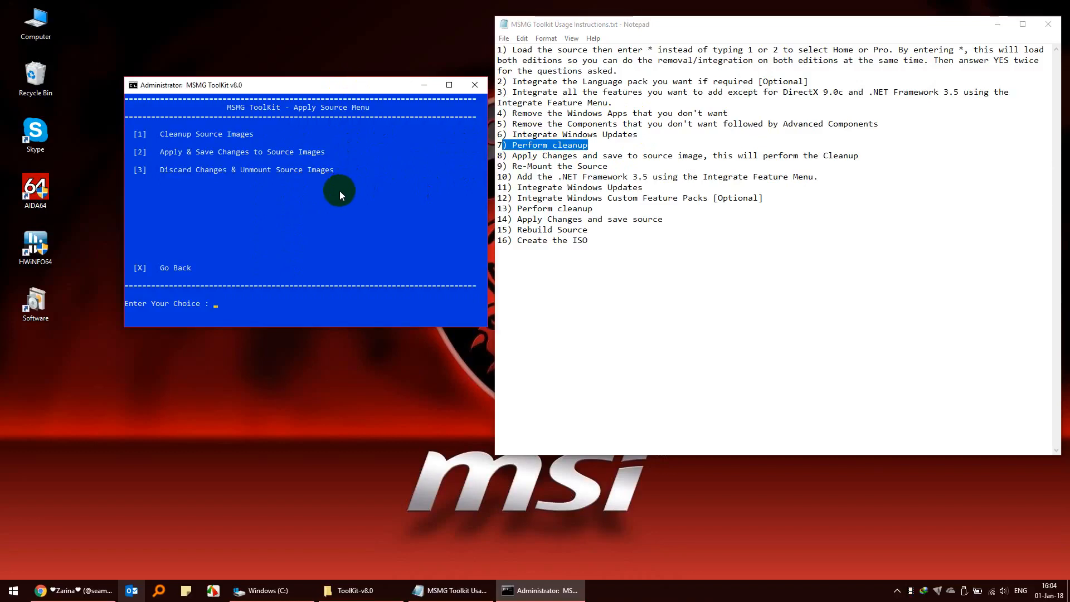
pyautogui.write('1')
pyautogui.press('Return')
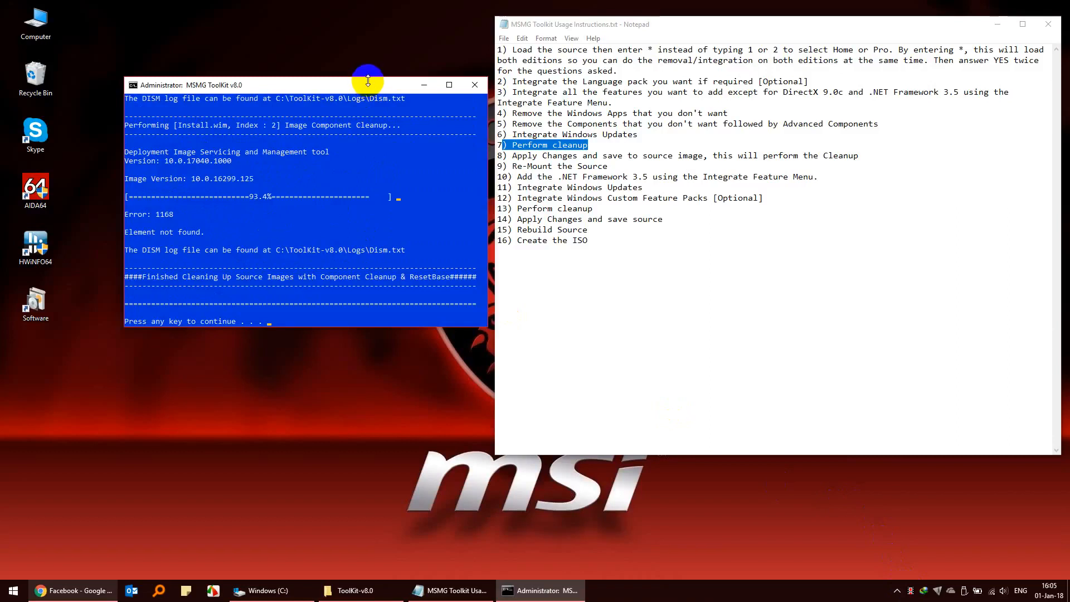
pyautogui.press('Return')
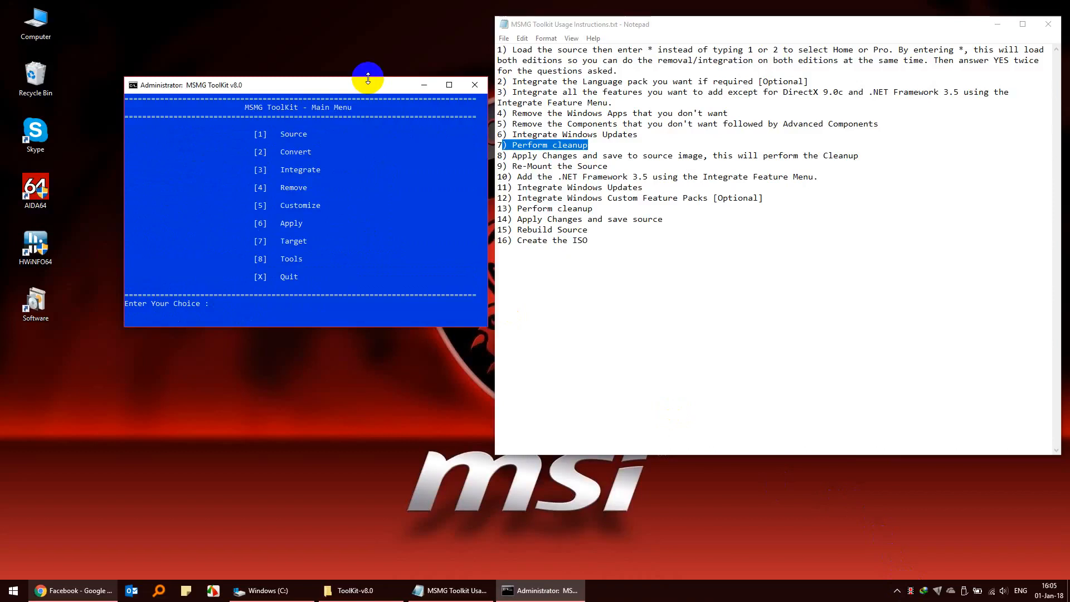
# Apply and save the changes to the source images, highlighting lines 8 and 9 of the usage instructions
pyautogui.press('6')
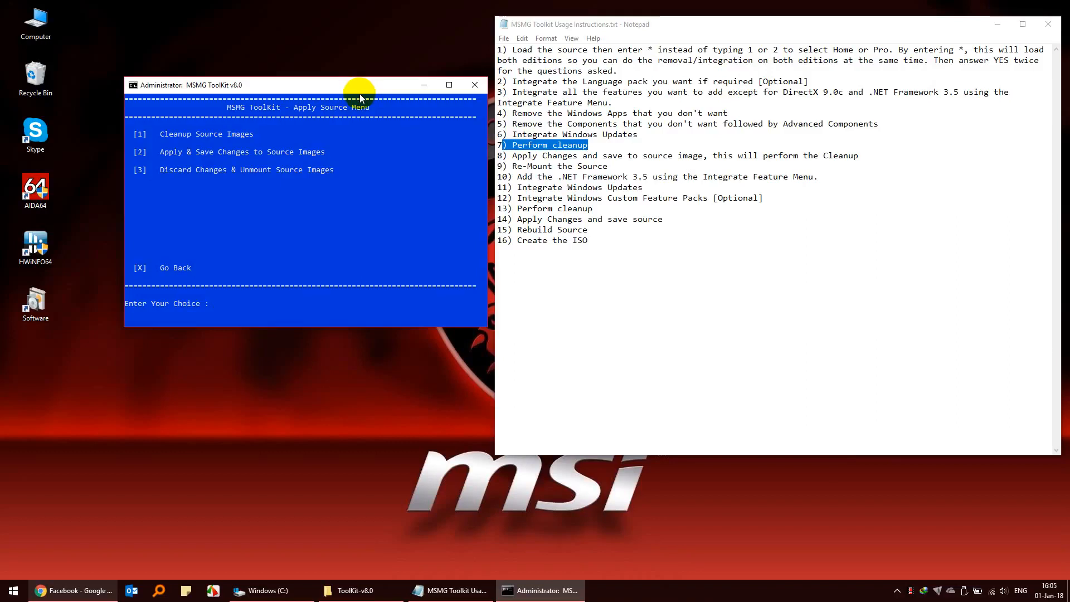
pyautogui.press('2')
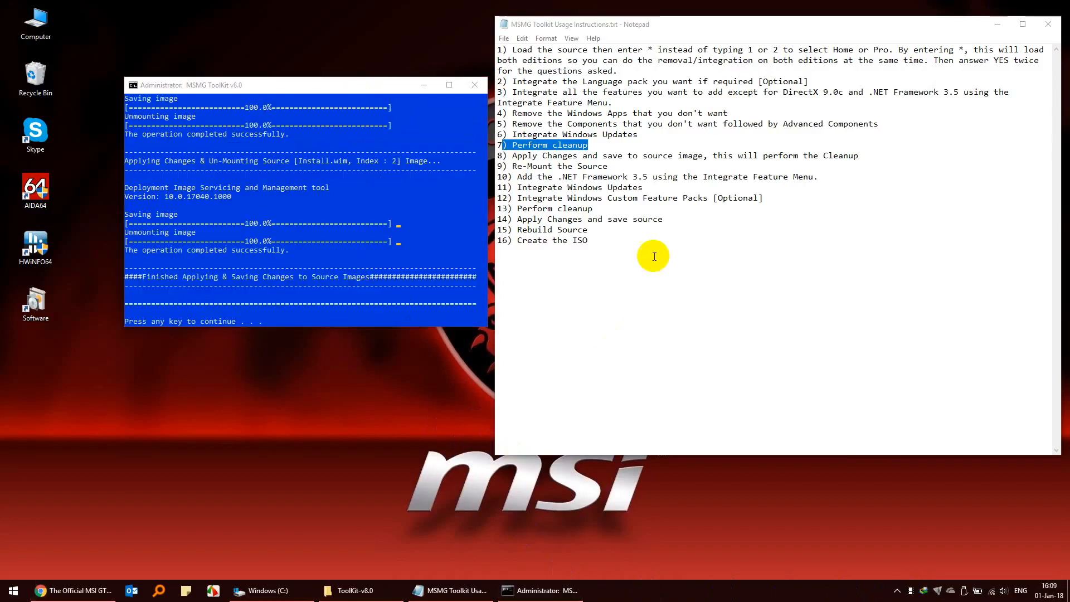
pyautogui.moveTo(868, 156); pyautogui.dragTo(502, 155)
pyautogui.moveTo(608, 166); pyautogui.dragTo(494, 168)
pyautogui.click(356, 100)
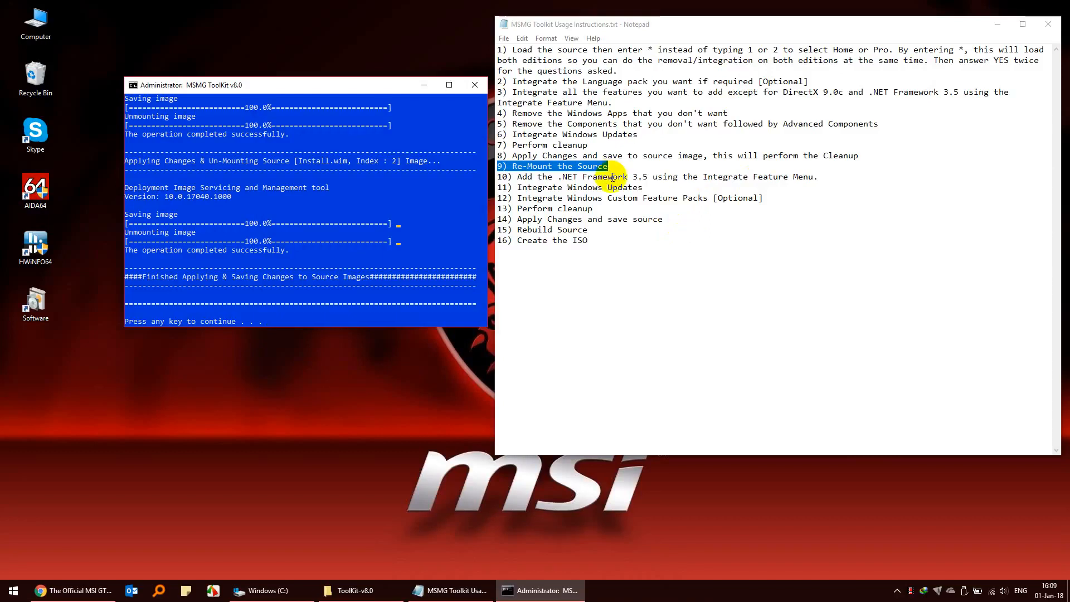
pyautogui.press('Return')
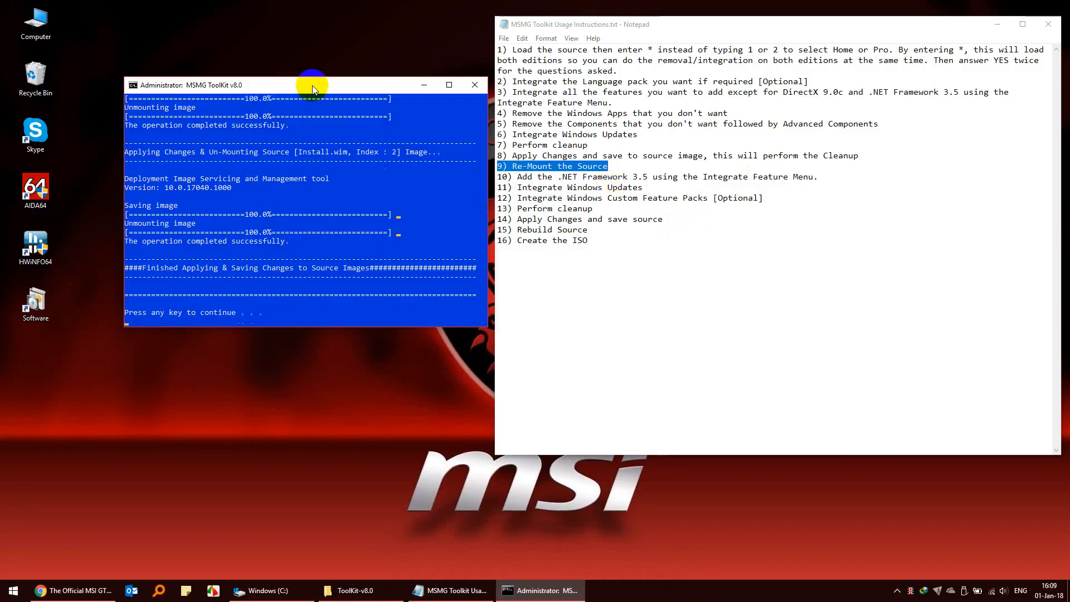
# Re-mount the source from the DVD folder with all image indexes, including the Windows Setup boot image and the recovery image
pyautogui.press('1')
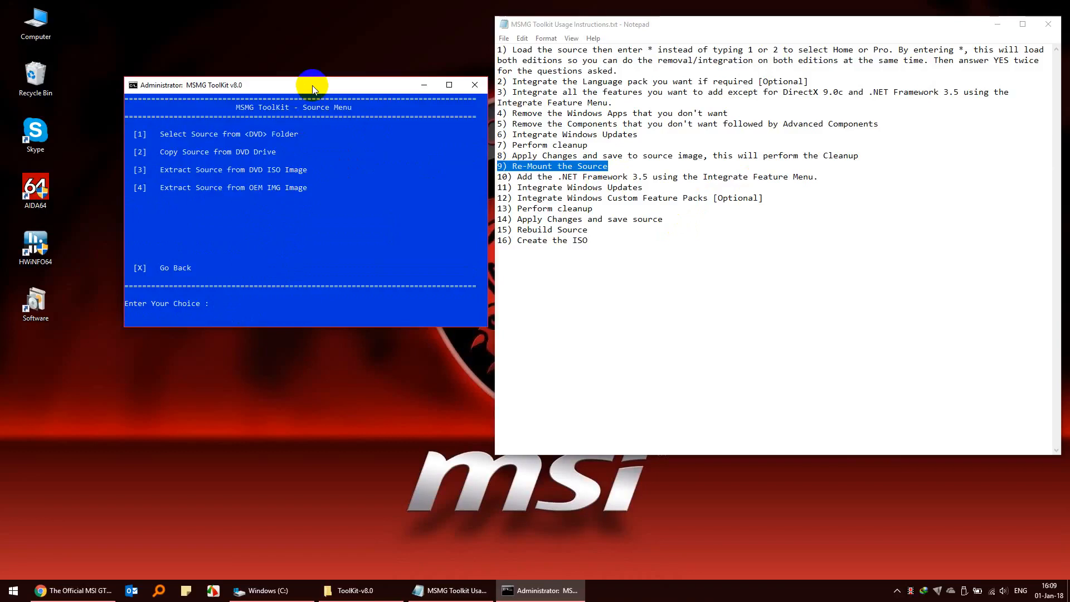
pyautogui.press('1')
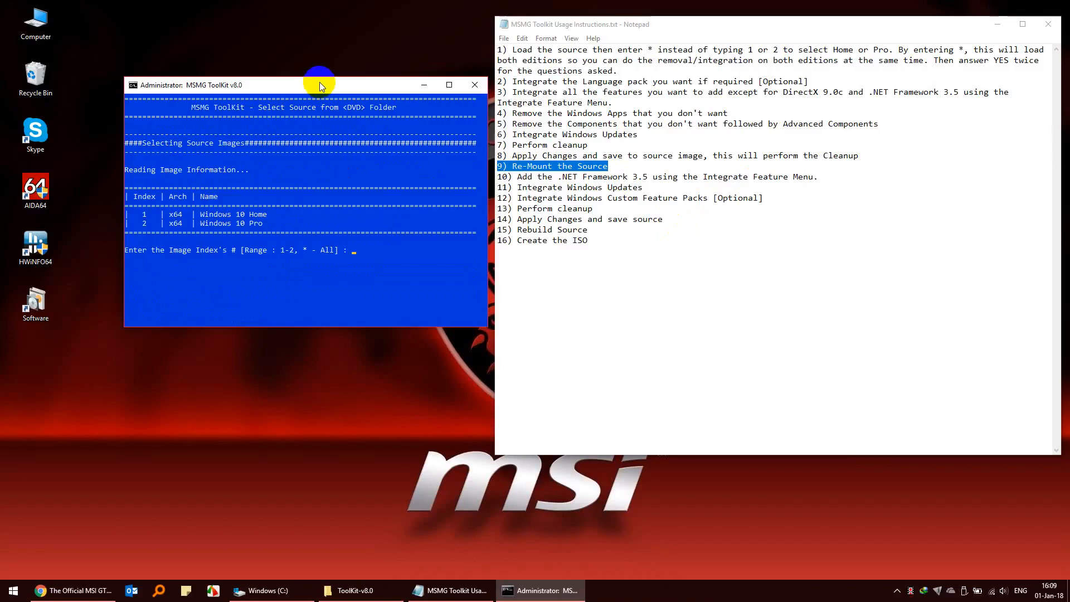
pyautogui.write('*')
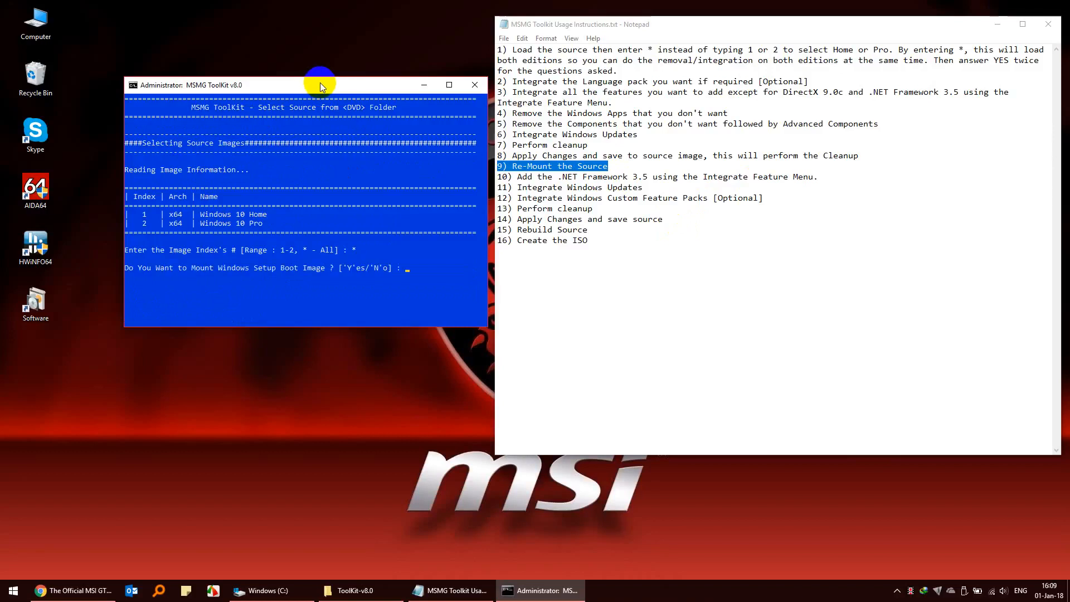
pyautogui.write('y')
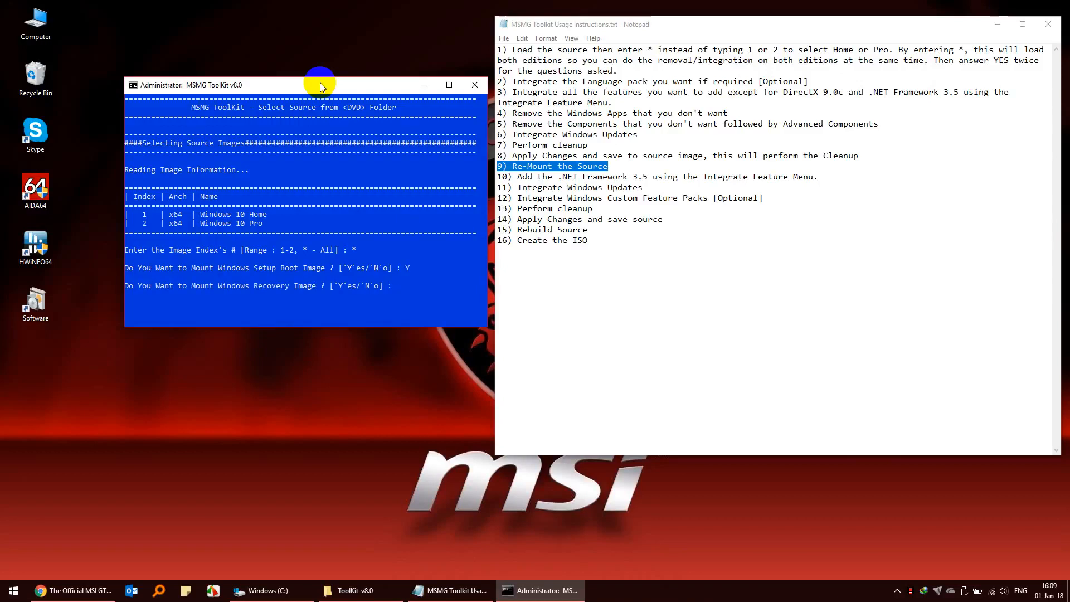
pyautogui.write('y')
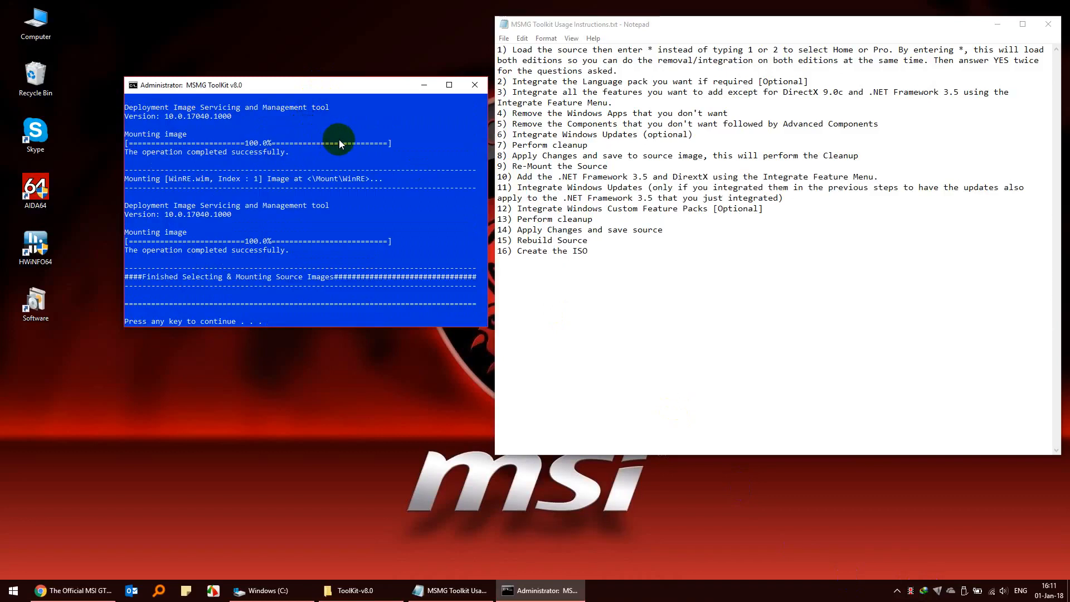
pyautogui.press('Return')
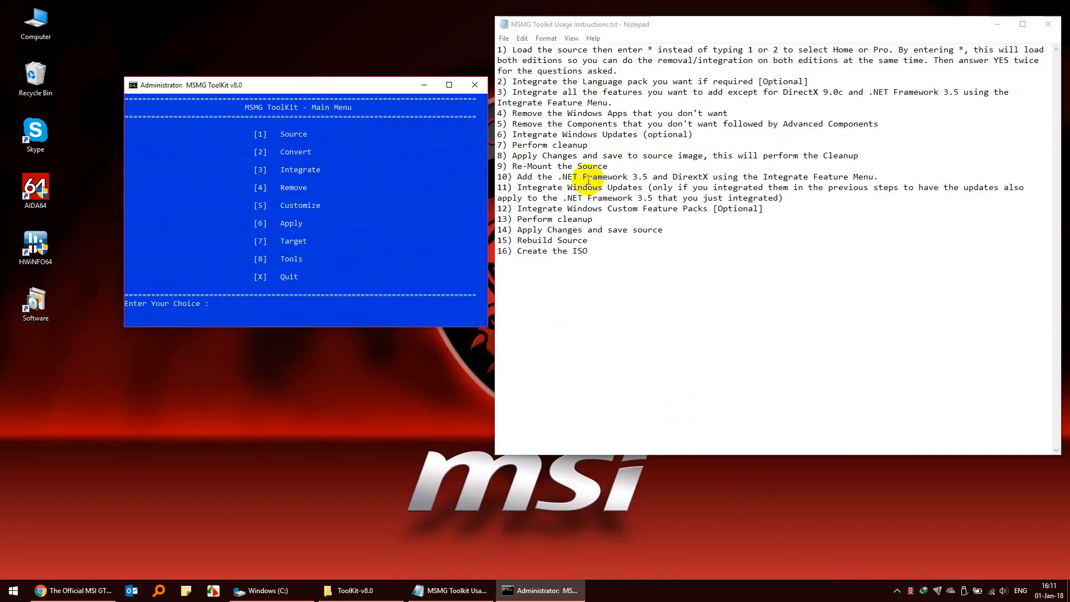
# Highlight line 10 of the usage instructions about adding .NET Framework 3.5 and DirectX, and return to the toolkit
pyautogui.moveTo(665, 179); pyautogui.dragTo(527, 178)
pyautogui.moveTo(948, 176); pyautogui.dragTo(491, 176)
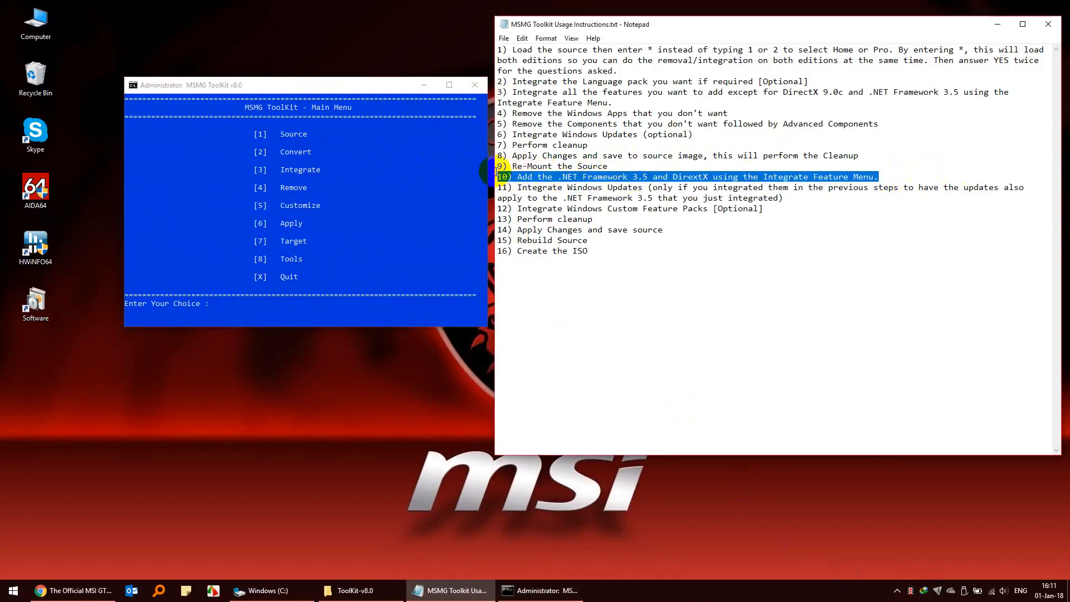
pyautogui.click(352, 102)
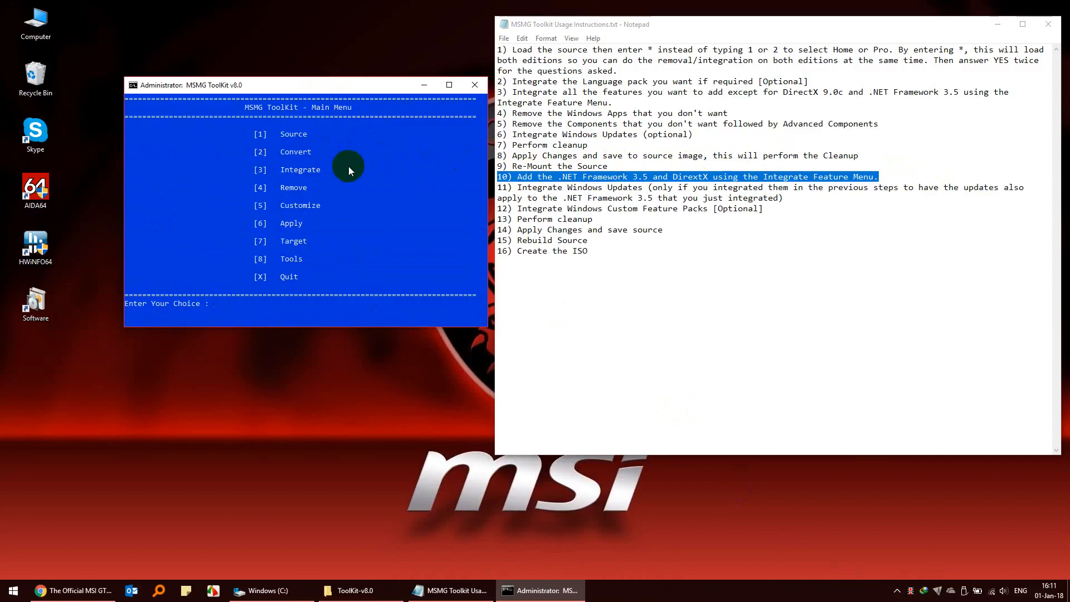
# Integrate the Microsoft .NET Framework 3.5 feature into the source images and return to the toolkit's main menu
pyautogui.write('3')
pyautogui.press('Return')
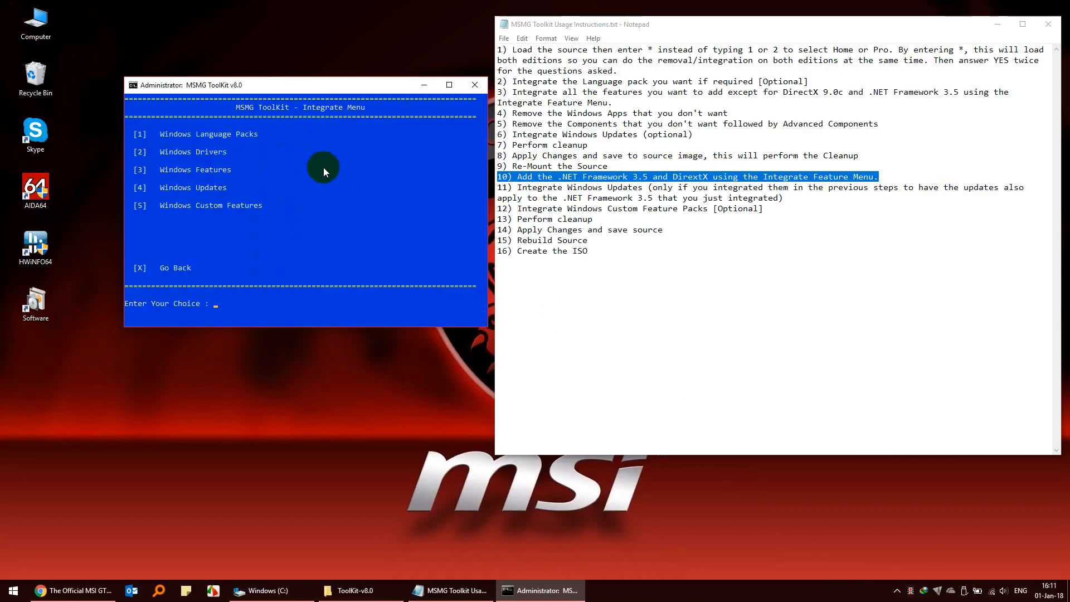
pyautogui.write('3')
pyautogui.press('Return')
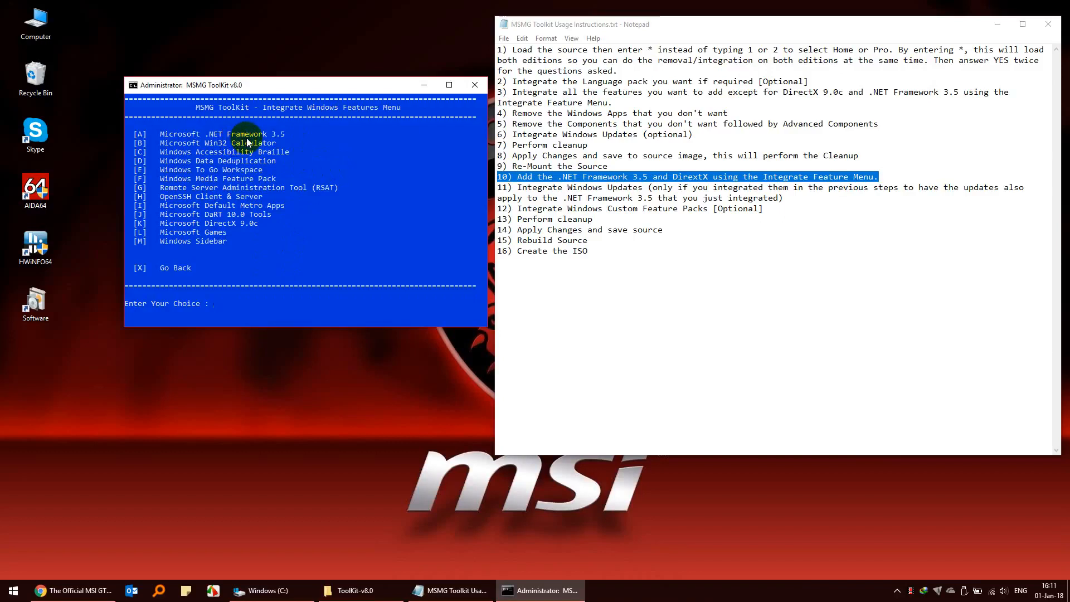
pyautogui.write('A')
pyautogui.press('Return')
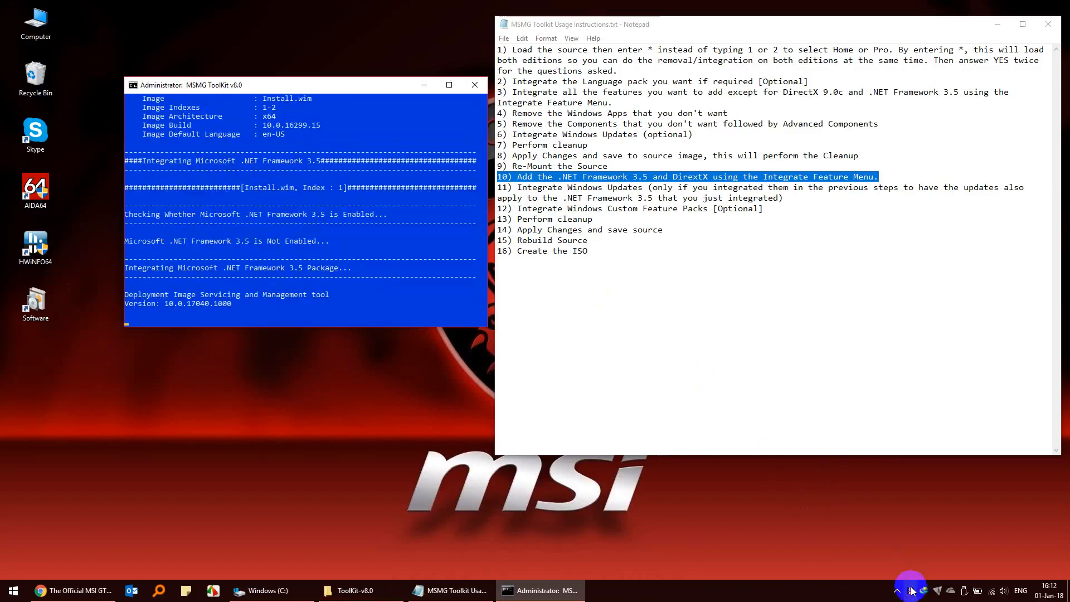
pyautogui.click(336, 88)
pyautogui.press('Return')
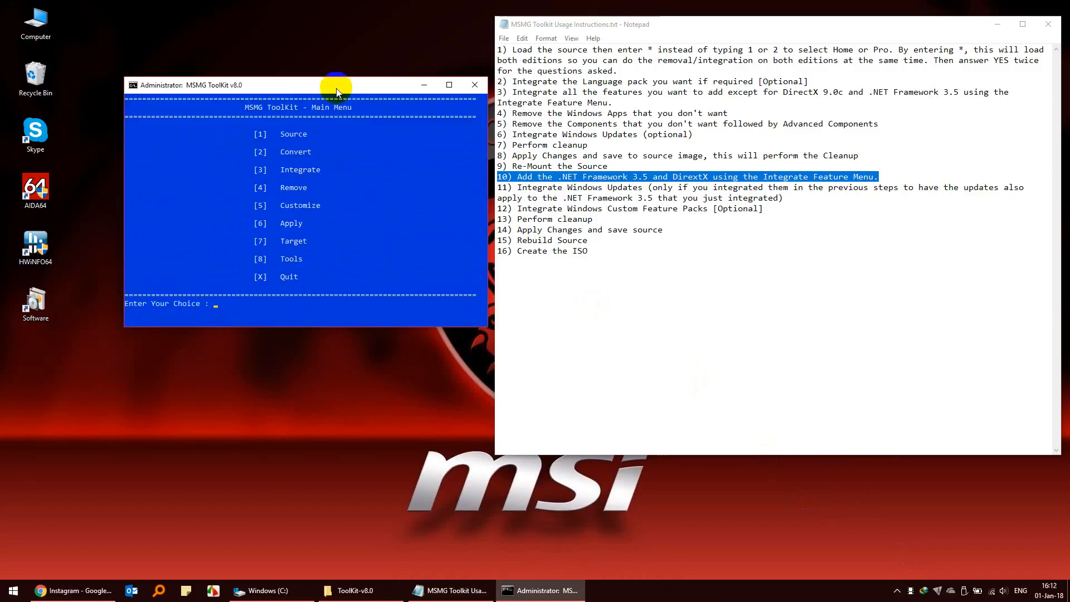
# Integrate the Microsoft DirectX 9.0c feature into the source images and return to the toolkit's main menu
pyautogui.write('3')
pyautogui.press('Return')
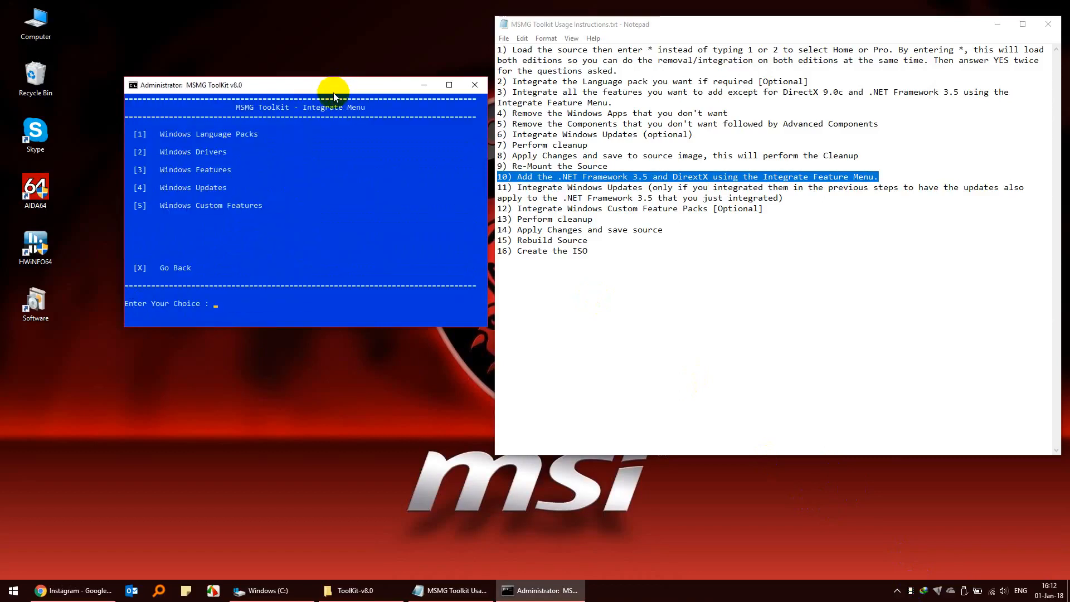
pyautogui.write('3')
pyautogui.press('Return')
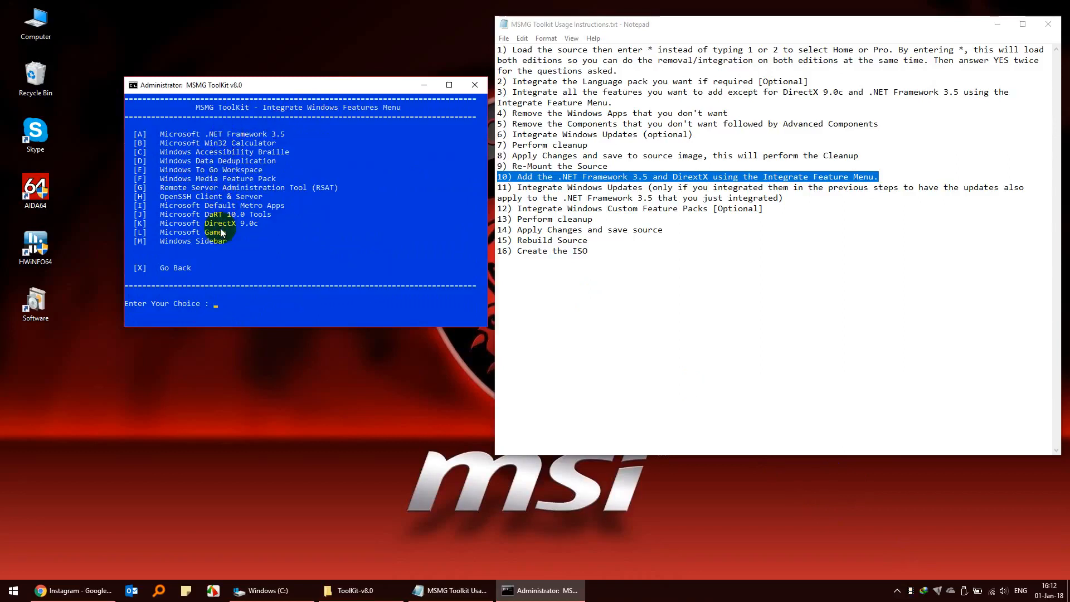
pyautogui.write('K')
pyautogui.press('Return')
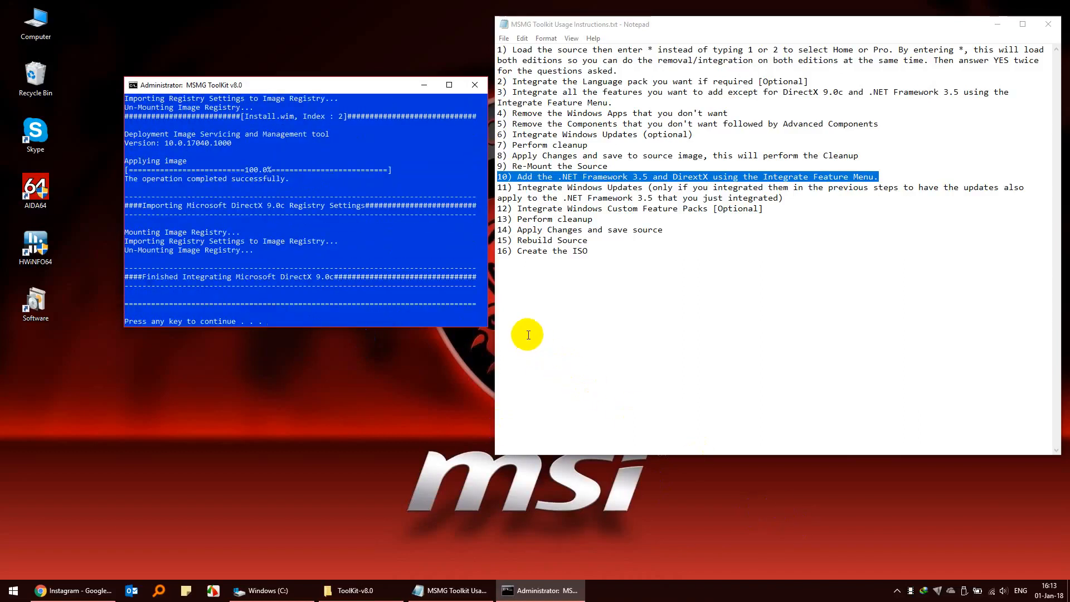
pyautogui.press('Return')
pyautogui.write('3')
pyautogui.press('Return')
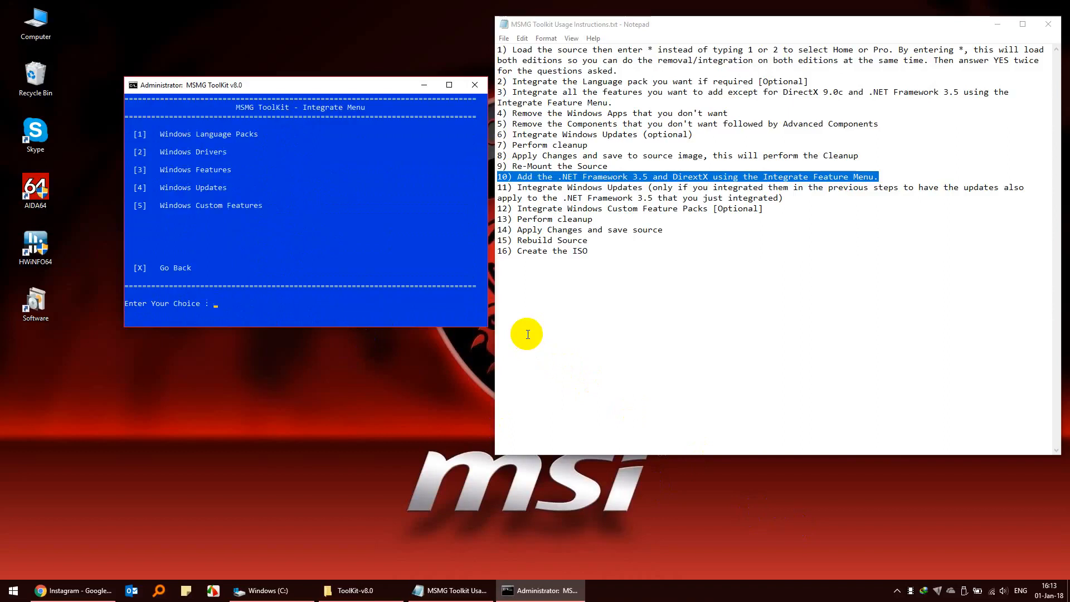
pyautogui.write('3')
pyautogui.press('Return')
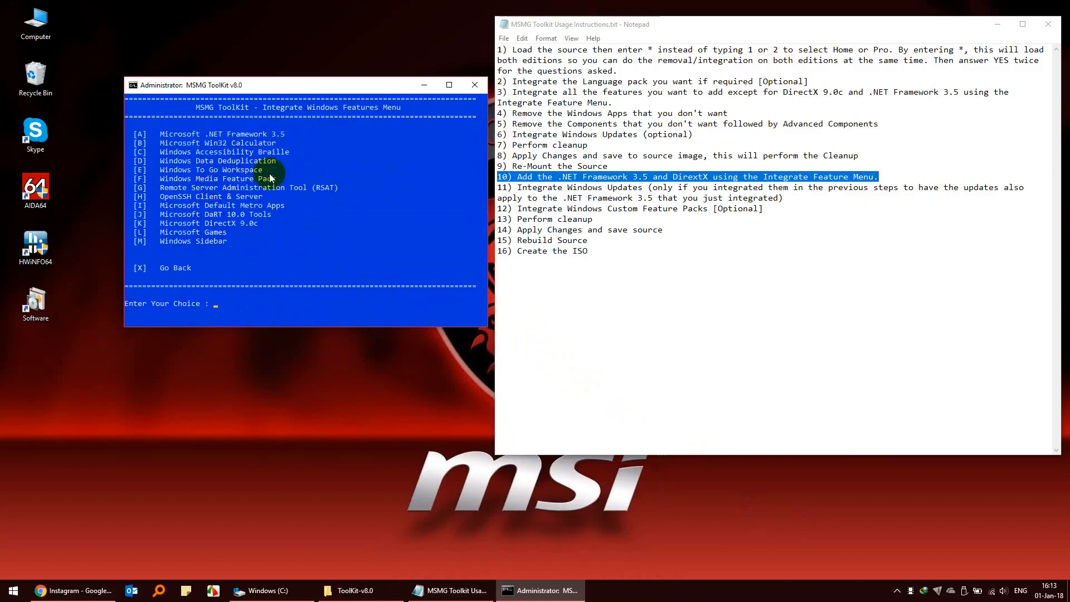
# Highlight lines 11, 12 and 13 of the usage instructions on updates, custom feature packs and cleanup, and return to the toolkit
pyautogui.click(718, 188)
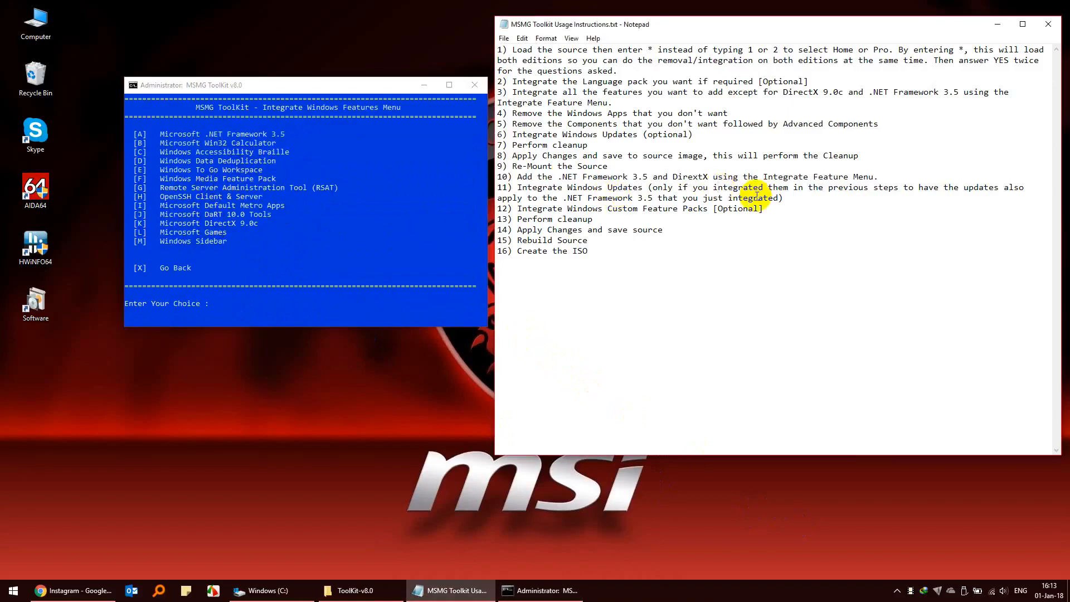
pyautogui.moveTo(783, 199); pyautogui.dragTo(495, 188)
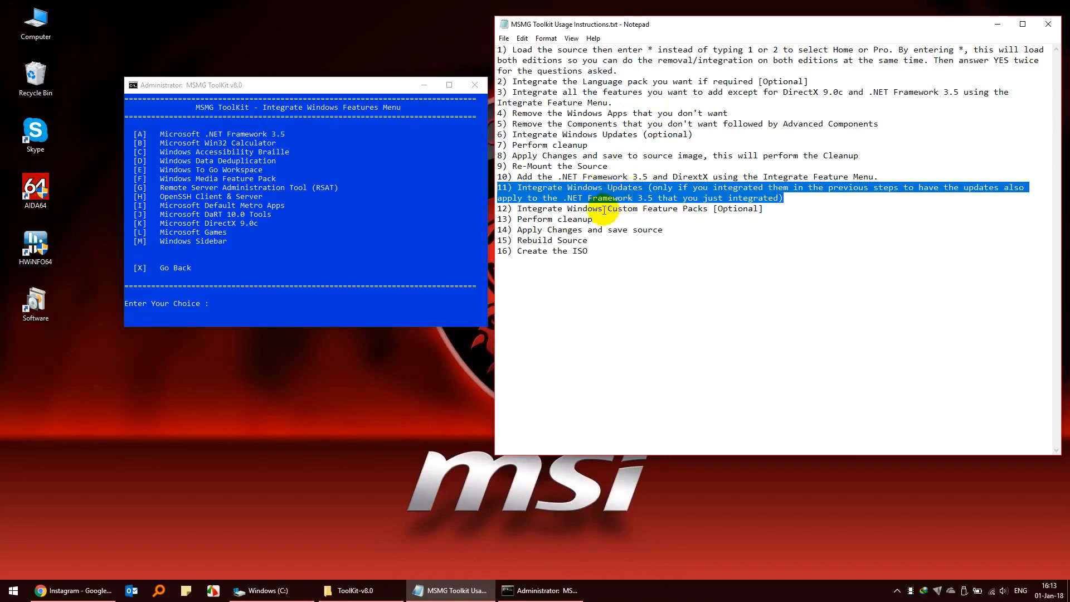
pyautogui.click(712, 180)
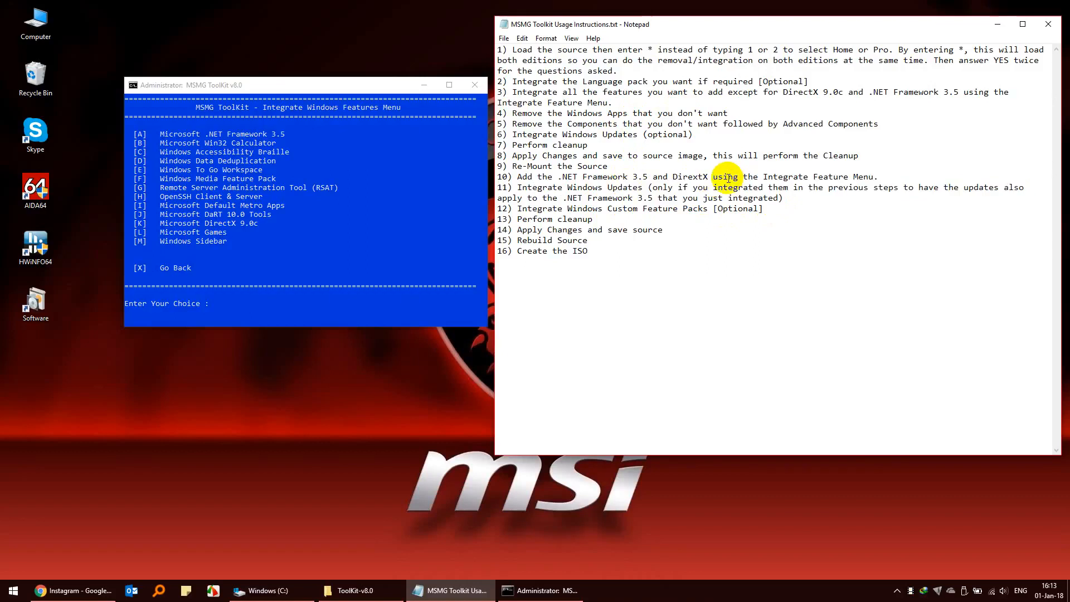
pyautogui.moveTo(782, 199); pyautogui.dragTo(555, 181)
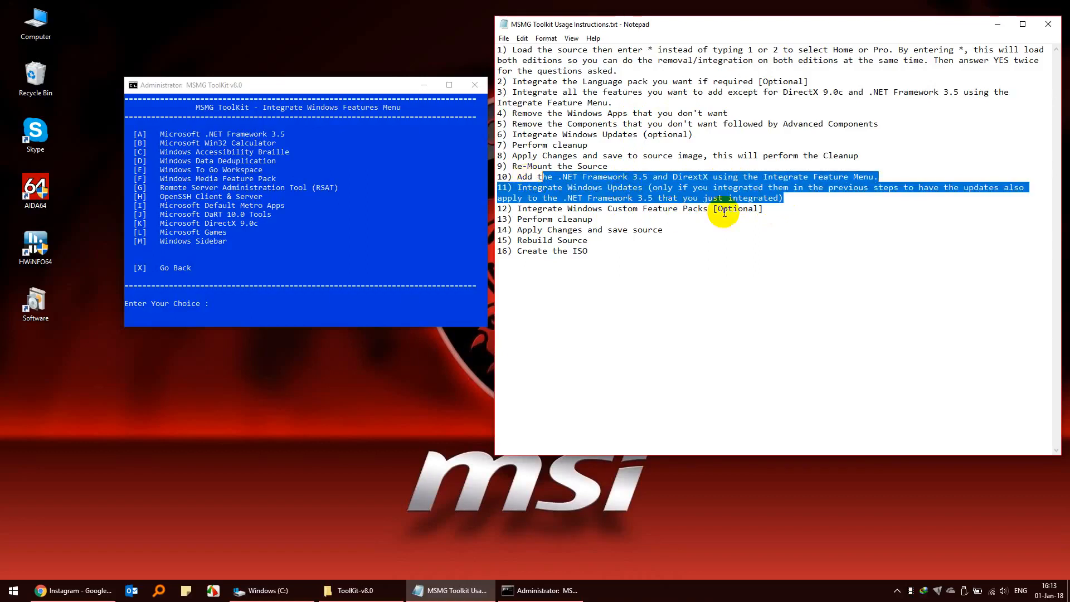
pyautogui.moveTo(763, 209); pyautogui.dragTo(505, 208)
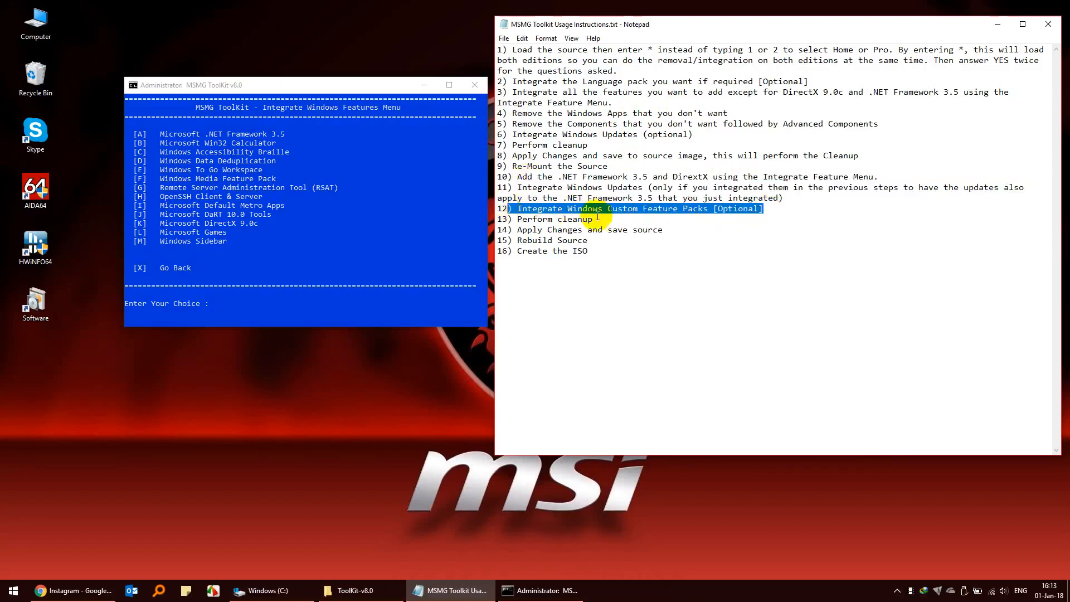
pyautogui.moveTo(593, 219); pyautogui.dragTo(493, 213)
pyautogui.click(371, 91)
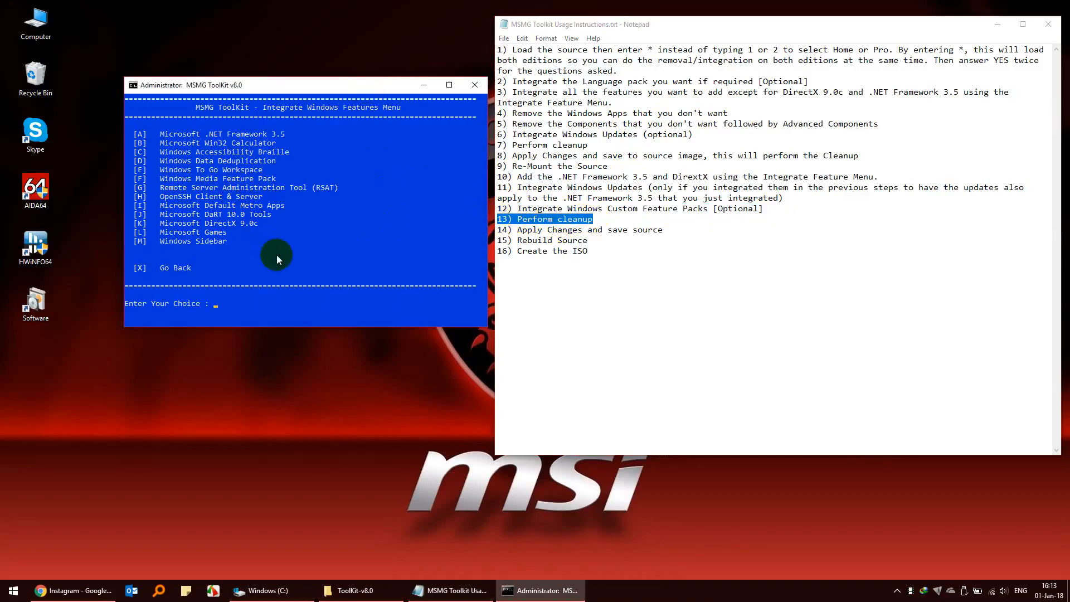
# Leave the Windows features integration and run the cleanup of the source images, ending at the toolkit's main menu
pyautogui.write('x')
pyautogui.press('Return')
pyautogui.write('x')
pyautogui.press('Return')
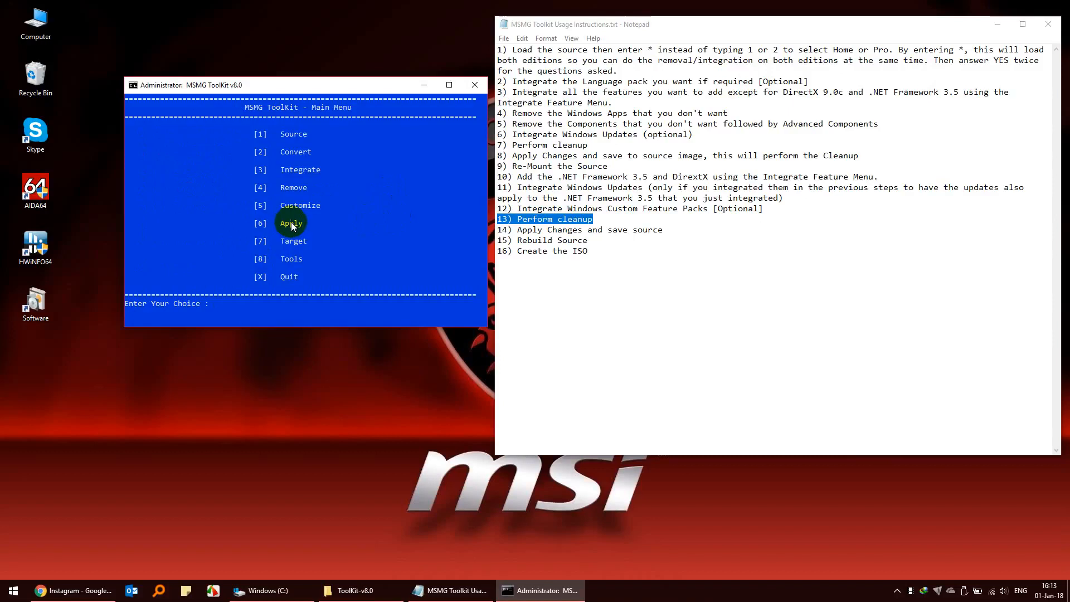
pyautogui.write('6')
pyautogui.press('Return')
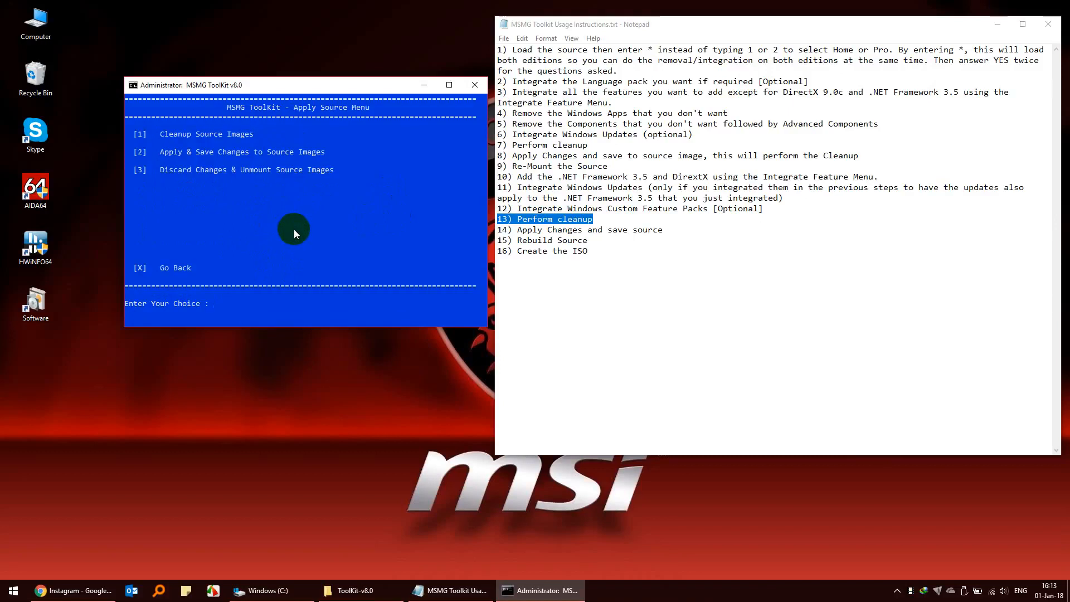
pyautogui.write('1')
pyautogui.press('Return')
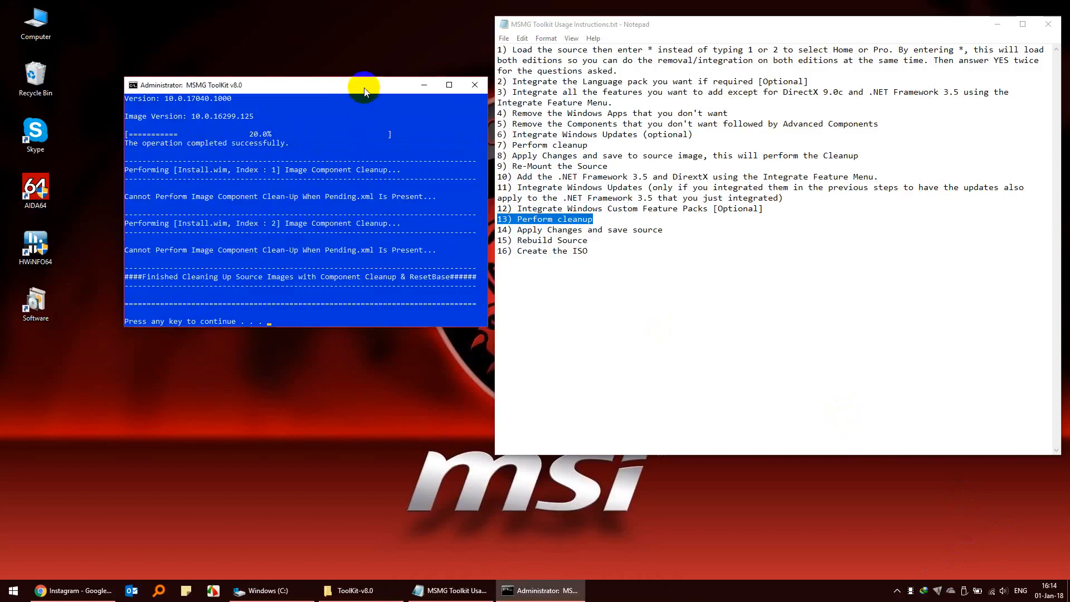
pyautogui.press('Return')
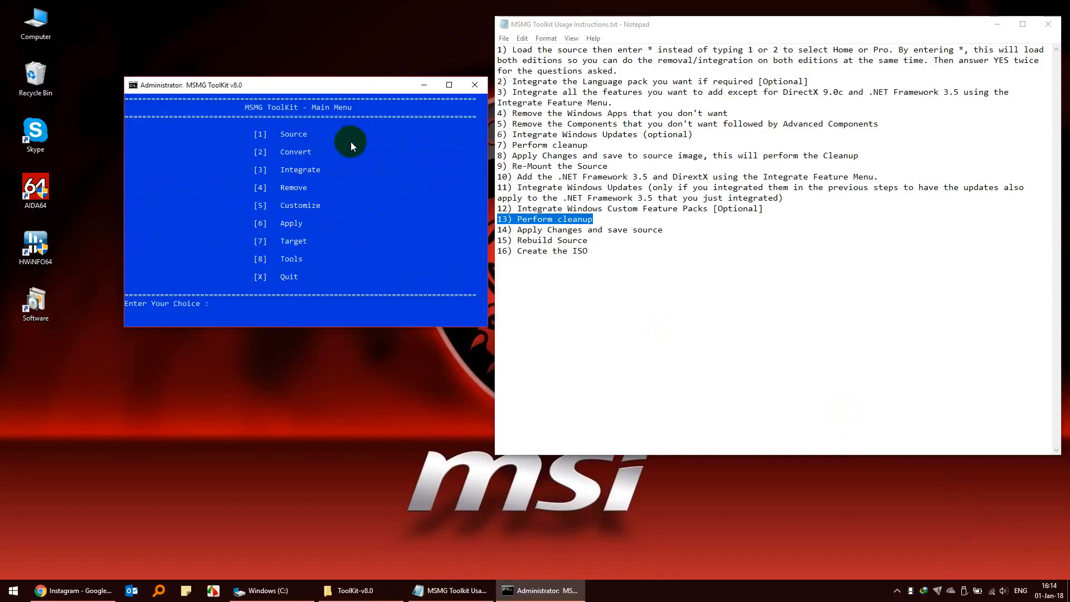
# Apply and save the changes to the source images, highlighting lines 14 and 15 of the usage instructions
pyautogui.write('6')
pyautogui.press('Return')
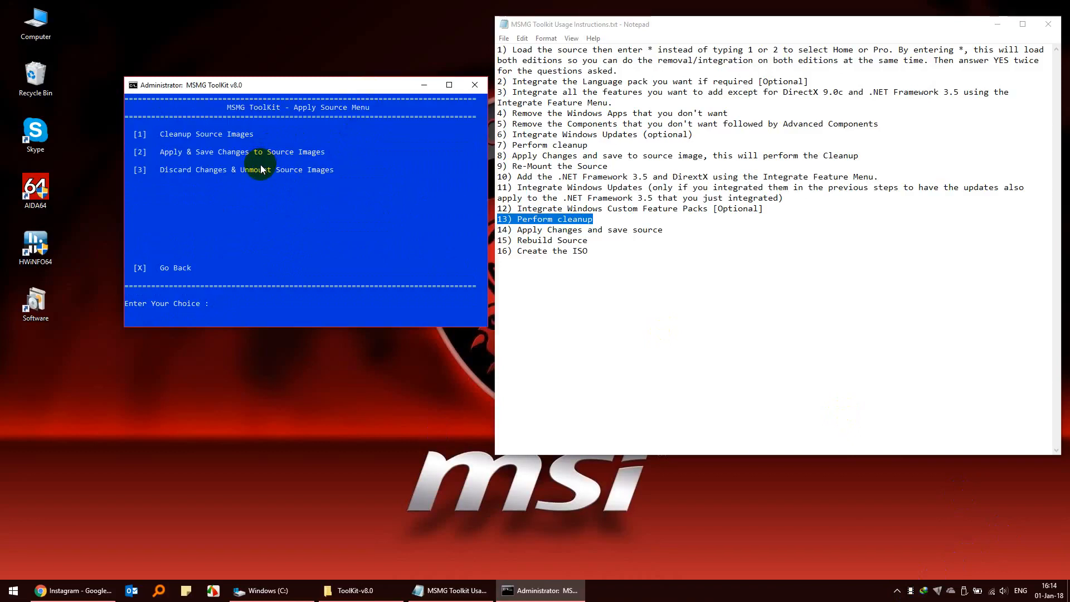
pyautogui.write('2')
pyautogui.press('Return')
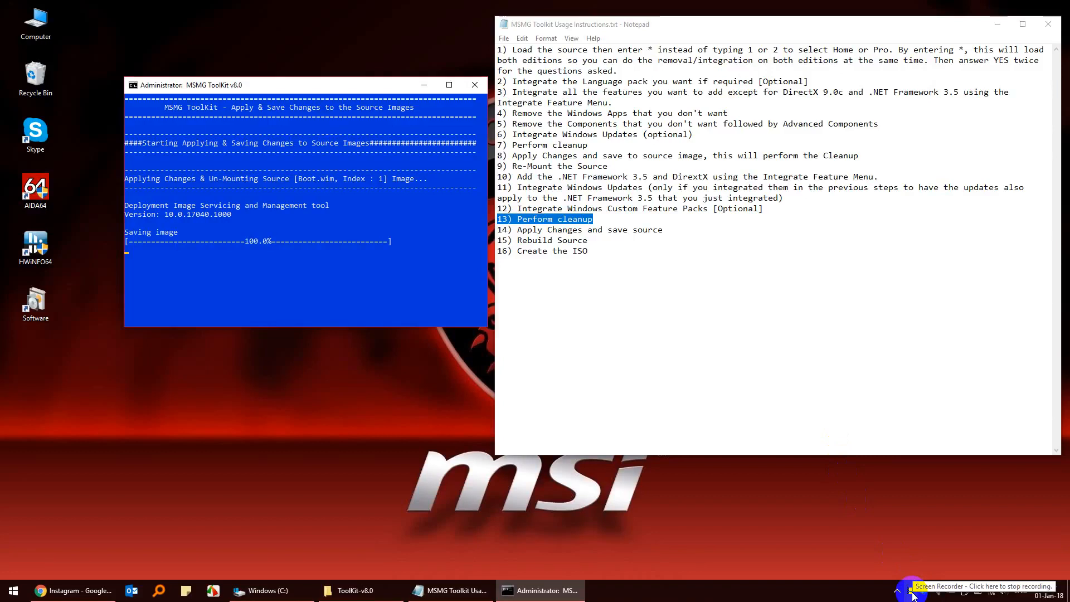
pyautogui.click(644, 490)
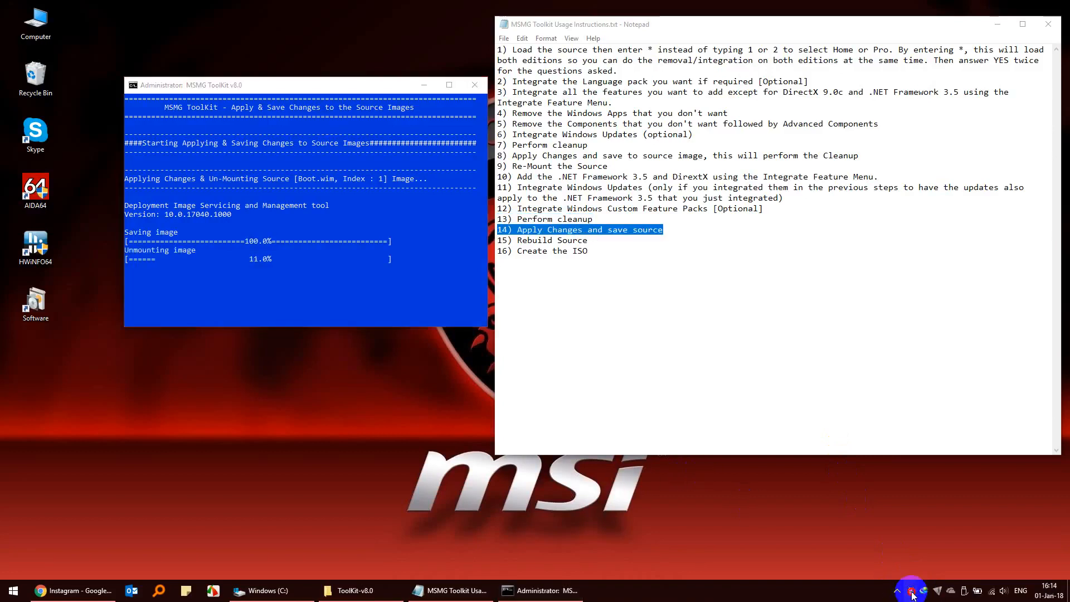
pyautogui.click(375, 94)
pyautogui.press('Return')
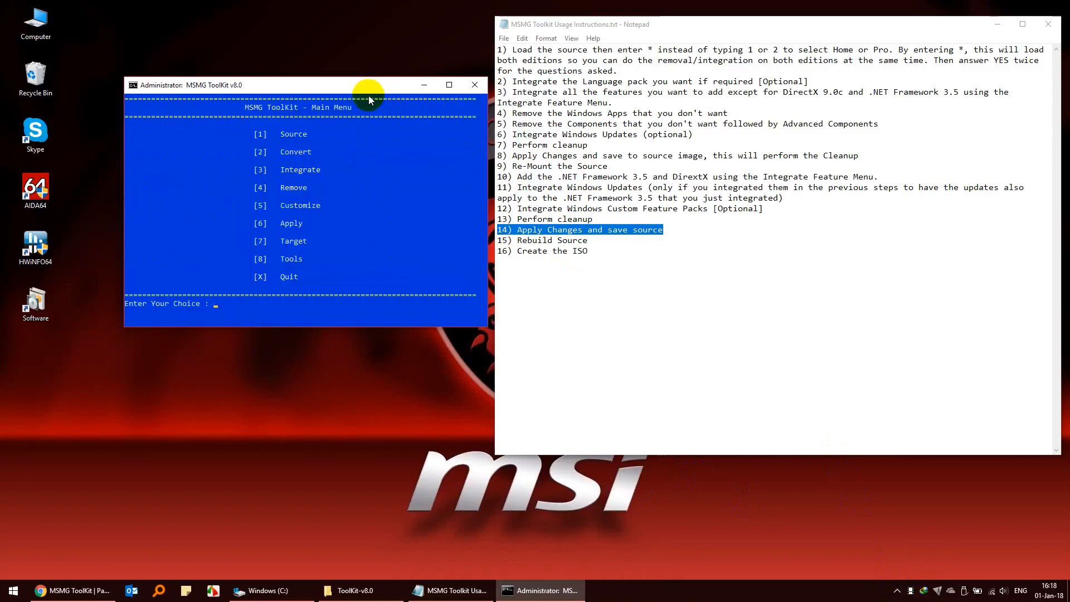
pyautogui.moveTo(588, 240); pyautogui.dragTo(475, 243)
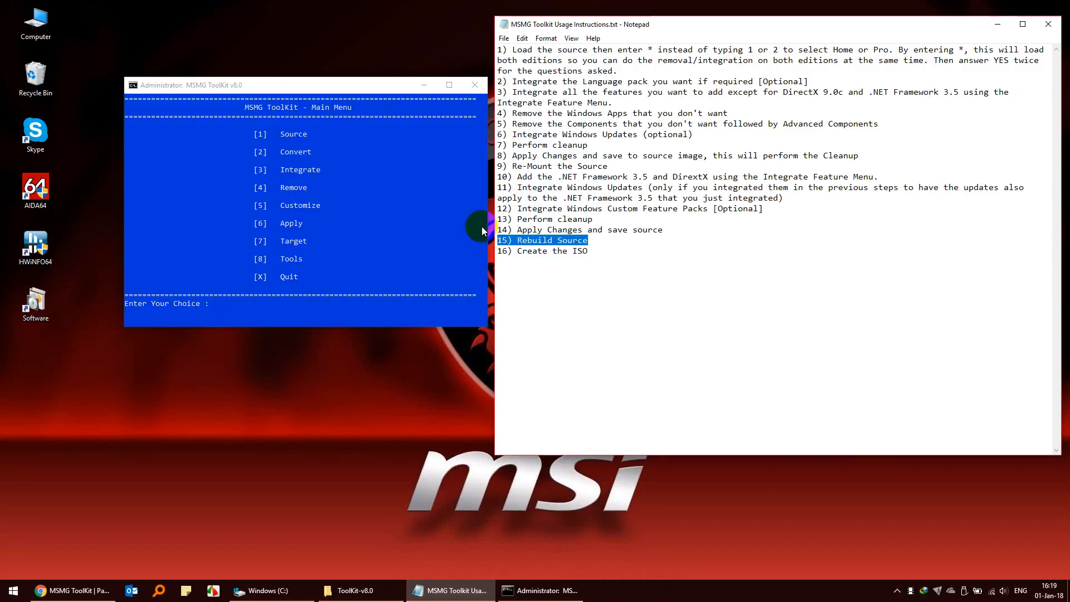
pyautogui.click(380, 86)
pyautogui.write('8')
pyautogui.press('Return')
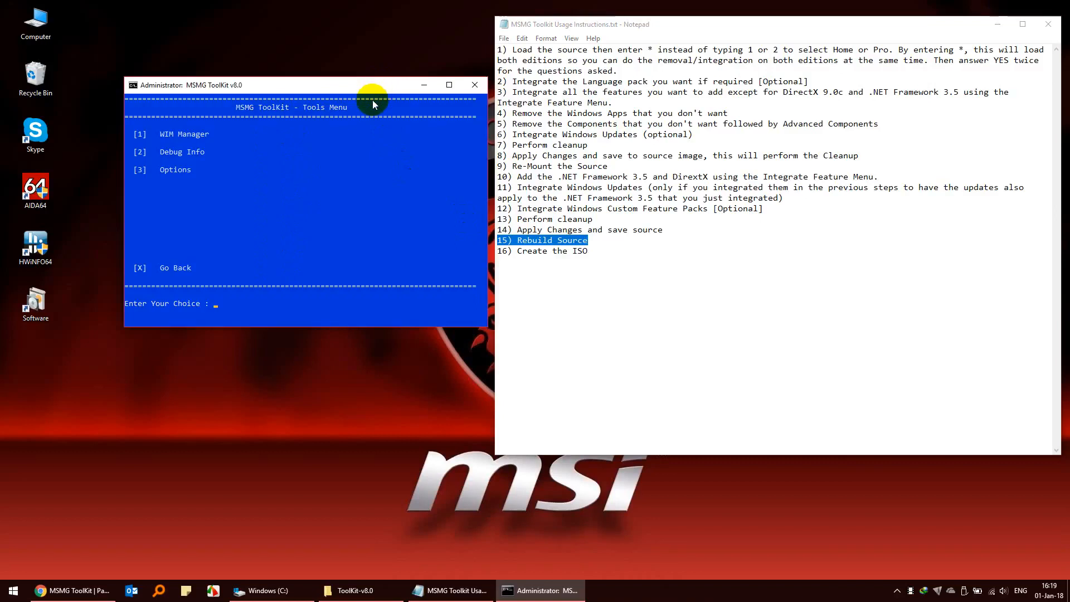
pyautogui.write('3')
pyautogui.press('Return')
pyautogui.click(365, 117)
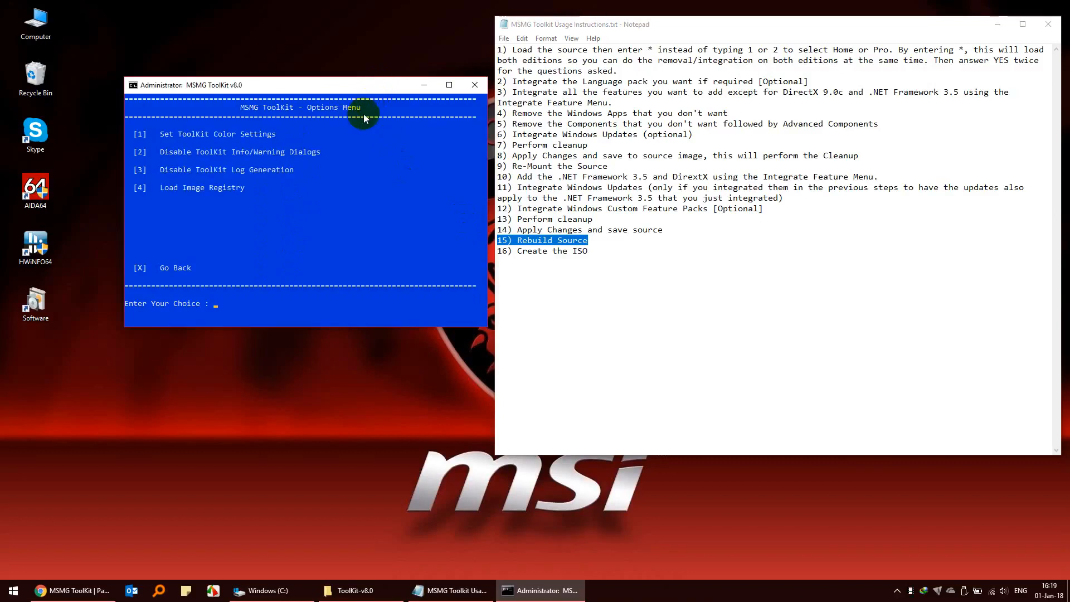
pyautogui.write('x')
pyautogui.press('Return')
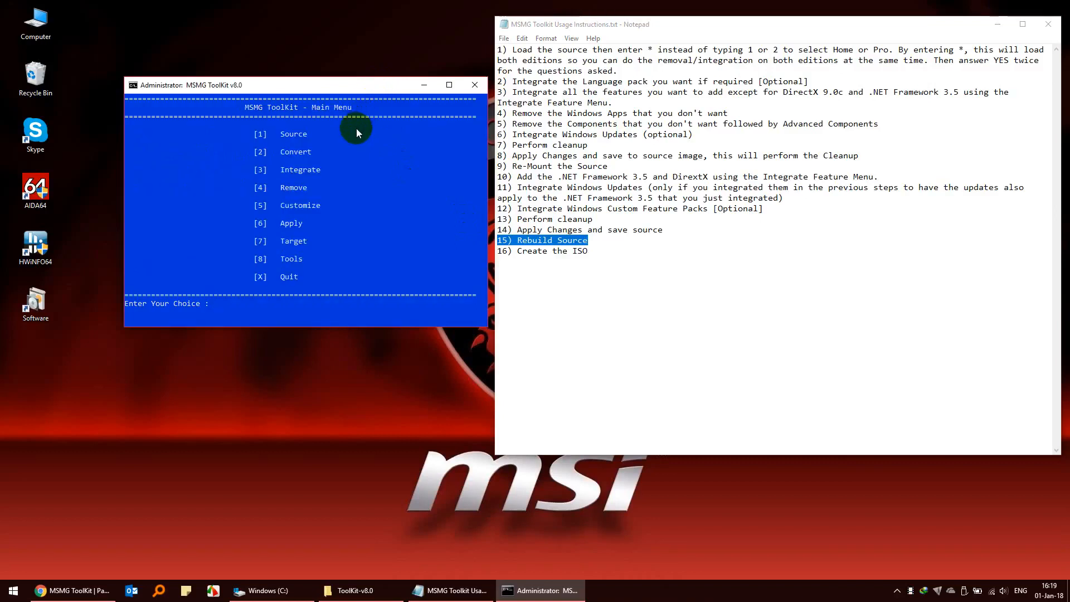
pyautogui.write('7')
pyautogui.press('Return')
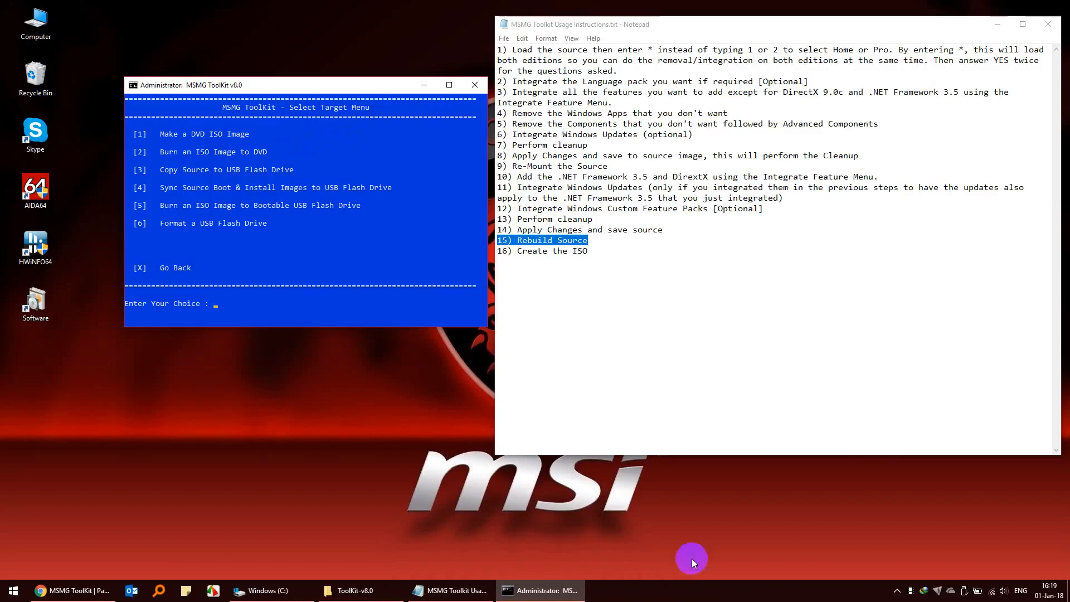
pyautogui.write('x')
pyautogui.press('Return')
pyautogui.click(352, 99)
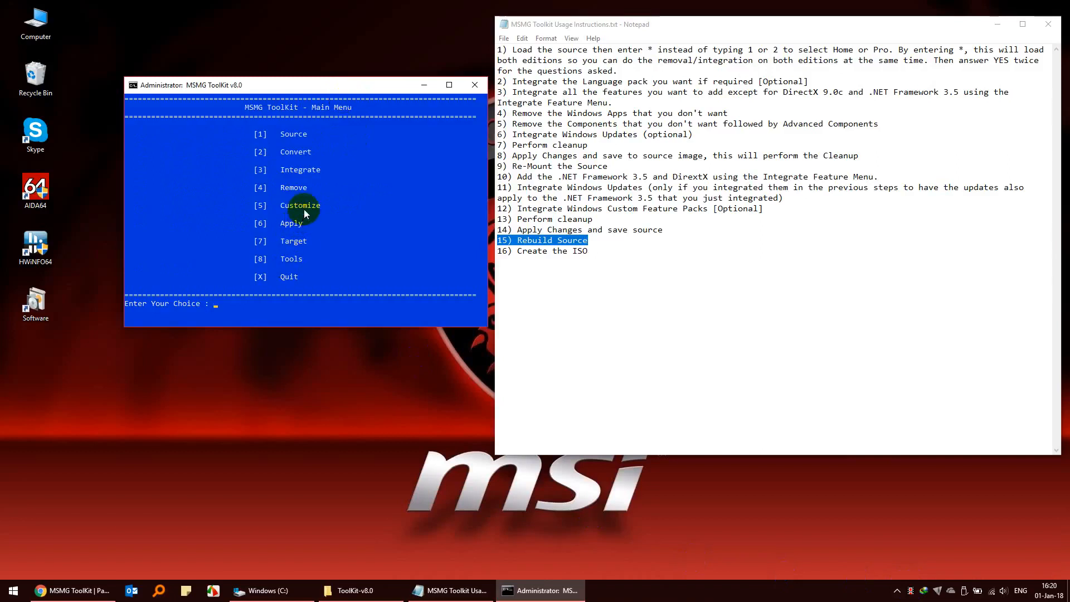
# Rebuild the source images from the toolkit's apply options
pyautogui.write('6')
pyautogui.press('Return')
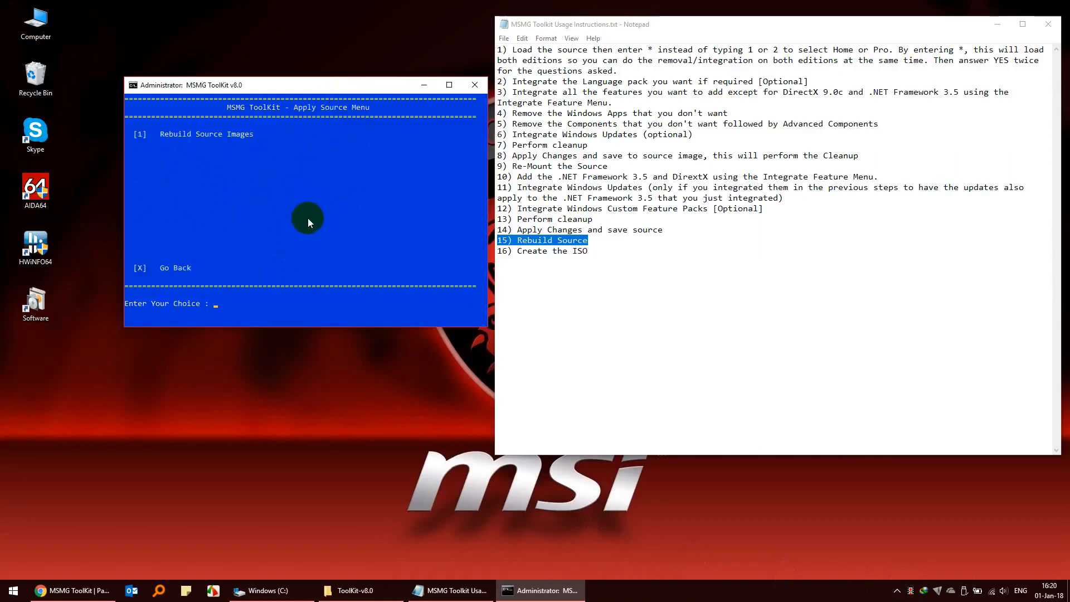
pyautogui.write('1')
pyautogui.press('Return')
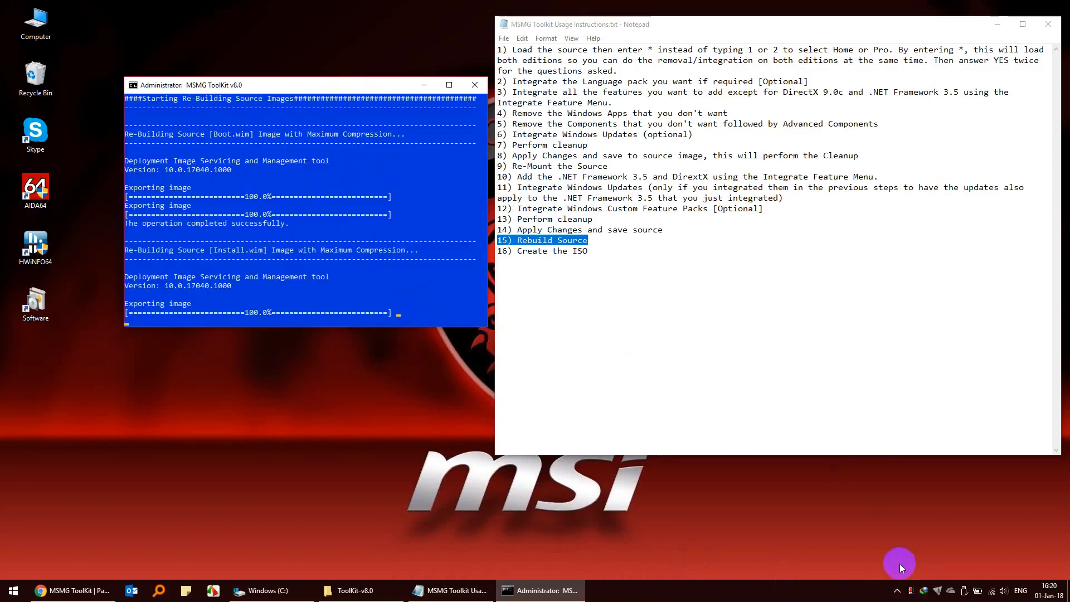
# Highlight line 16 of the usage instructions on creating the ISO and return to the toolkit's main menu
pyautogui.click(609, 265)
pyautogui.moveTo(609, 264); pyautogui.dragTo(498, 257)
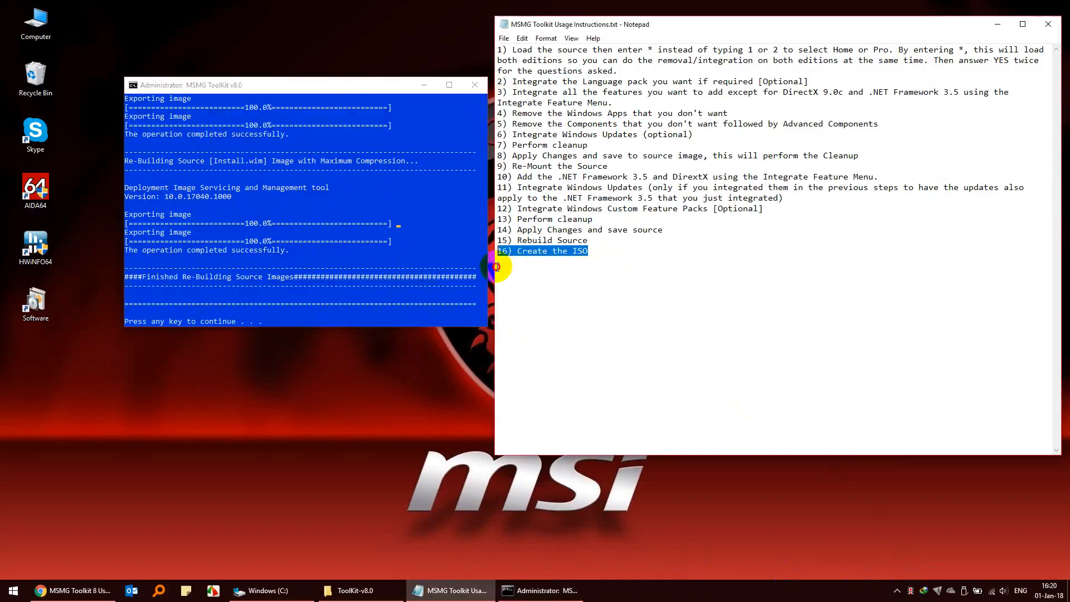
pyautogui.click(336, 89)
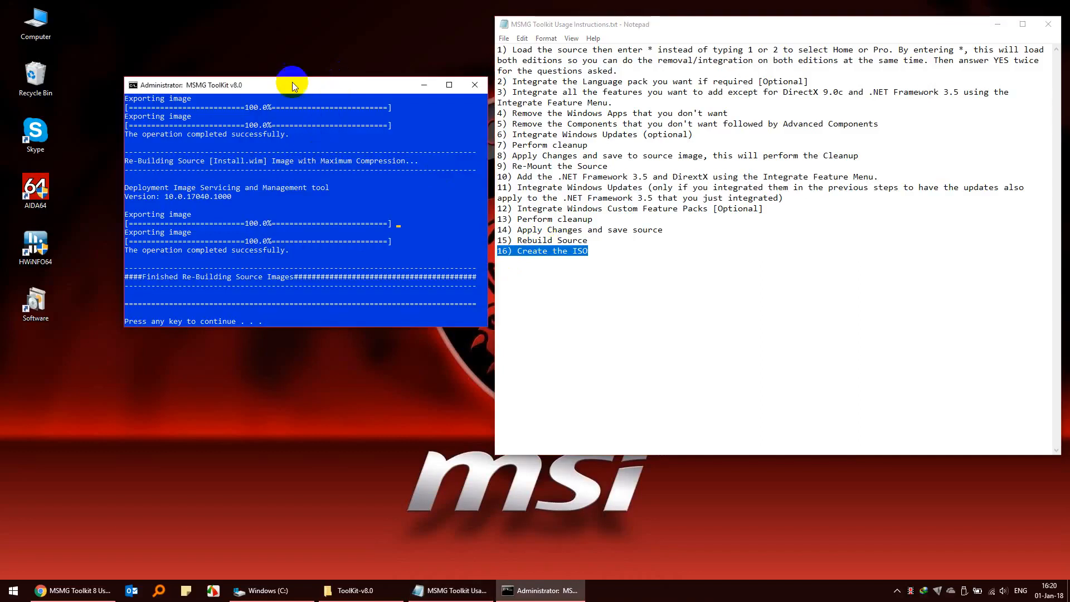
pyautogui.press('Return')
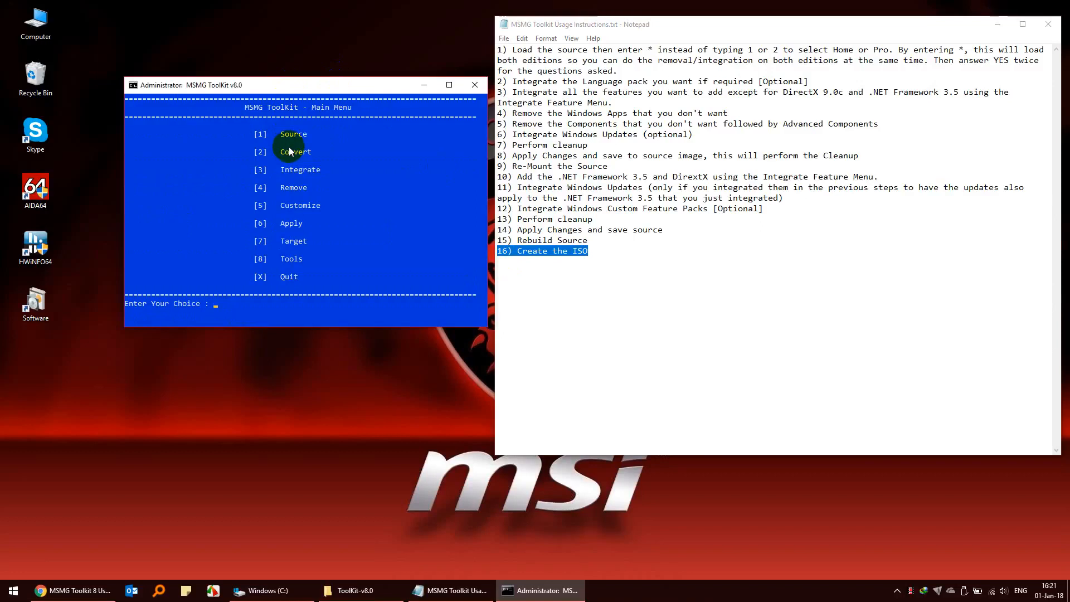
# Make a DVD ISO image with volume label Win10_RS3_x64 and file name Win10_RS3_x64, ending at the toolkit's main menu
pyautogui.write('7')
pyautogui.press('Return')
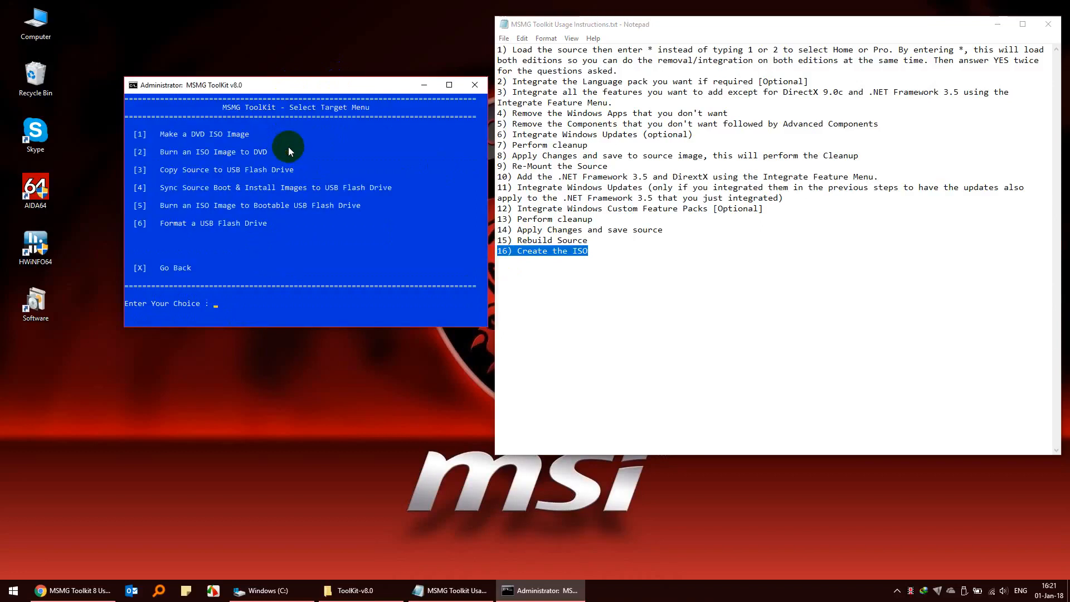
pyautogui.write('1')
pyautogui.press('Return')
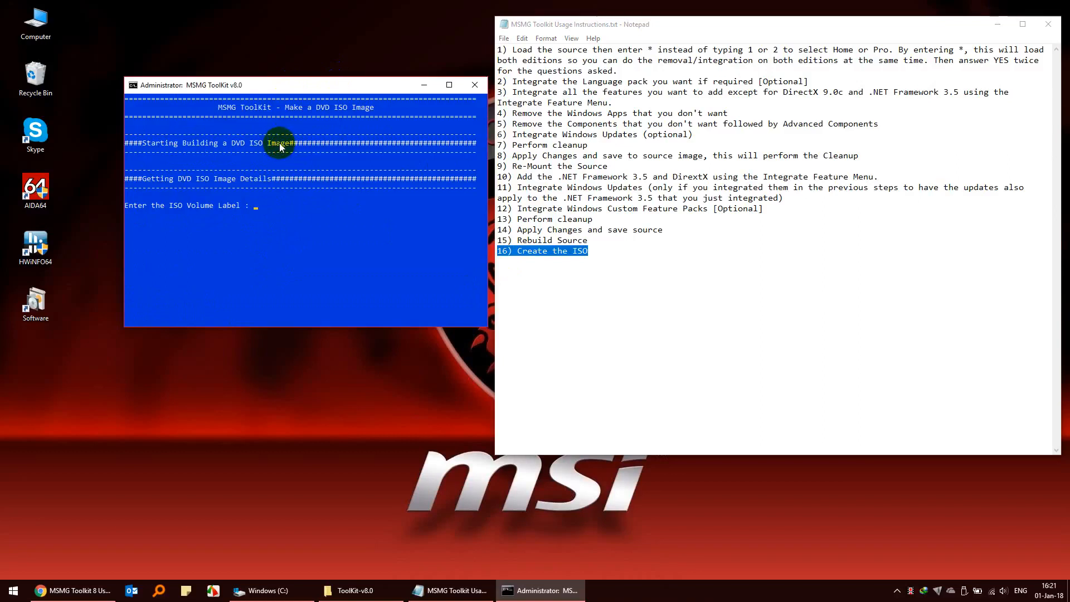
pyautogui.write('Win10')
pyautogui.write('_x64')
pyautogui.press('BackSpace')
pyautogui.press('BackSpace')
pyautogui.write('RS3_x64')
pyautogui.press('Return')
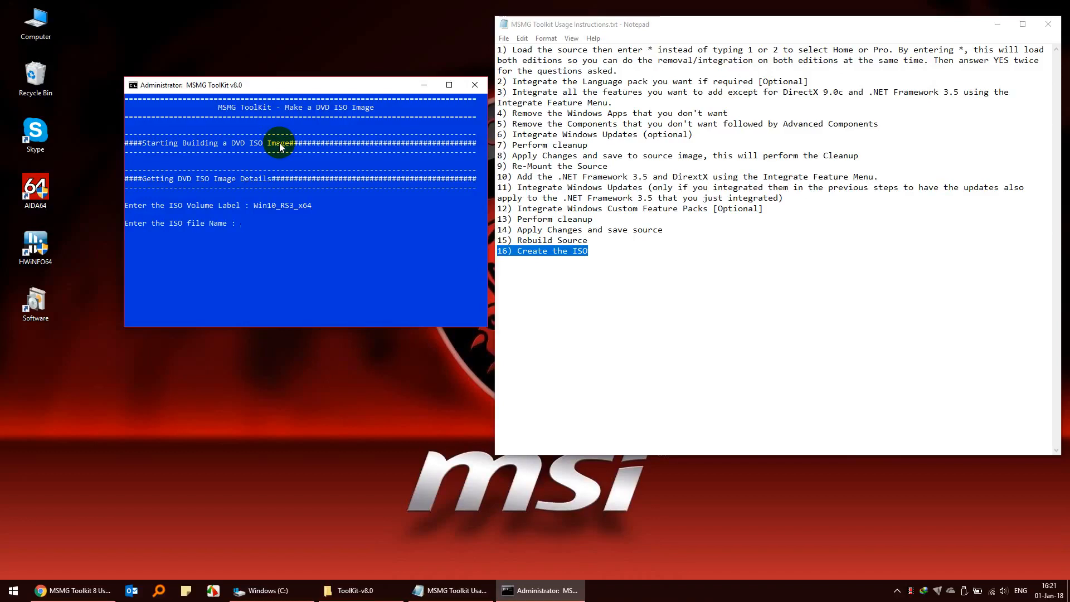
pyautogui.write('Win10_RS3_x6')
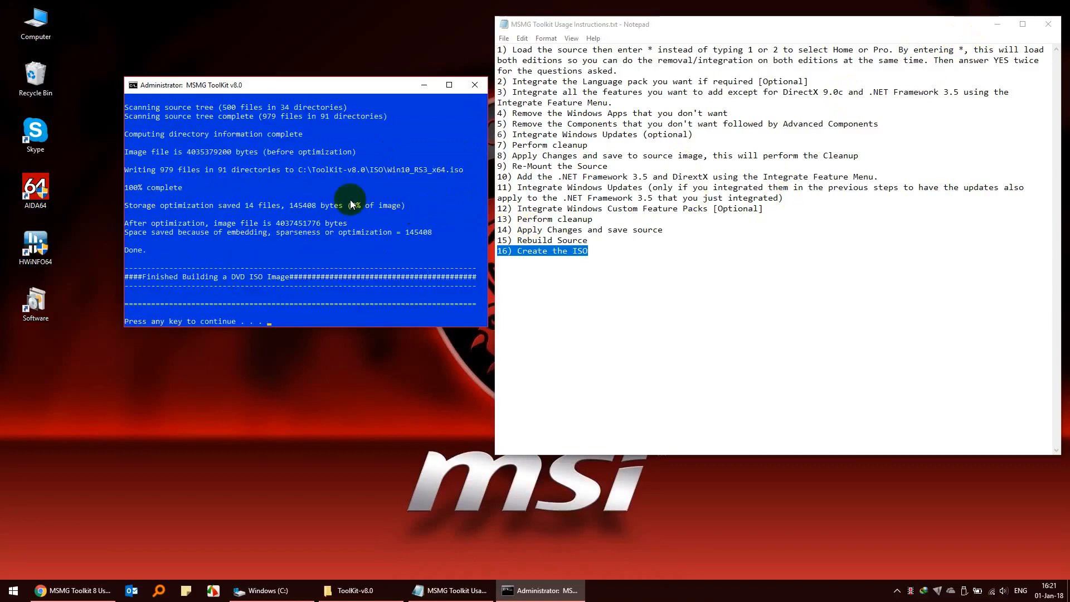
pyautogui.press('Return')
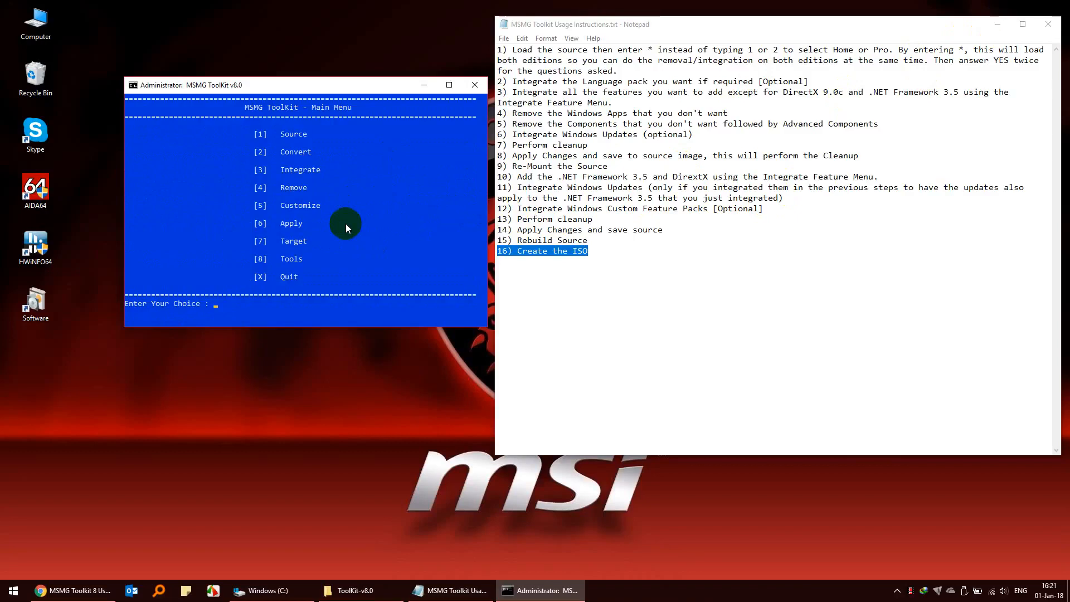
# Quit the toolkit and, in File Explorer, select Win10_RS3_x64.iso in the ISO folder of ToolKit-v8.0 on drive C
pyautogui.press('x')
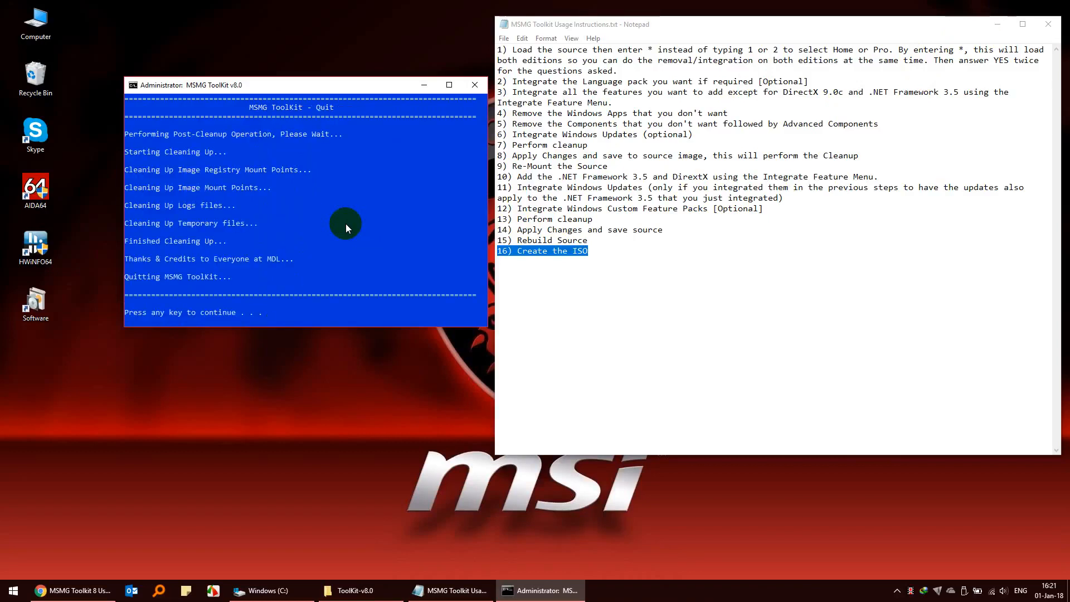
pyautogui.press('Return')
pyautogui.doubleClick(36, 23)
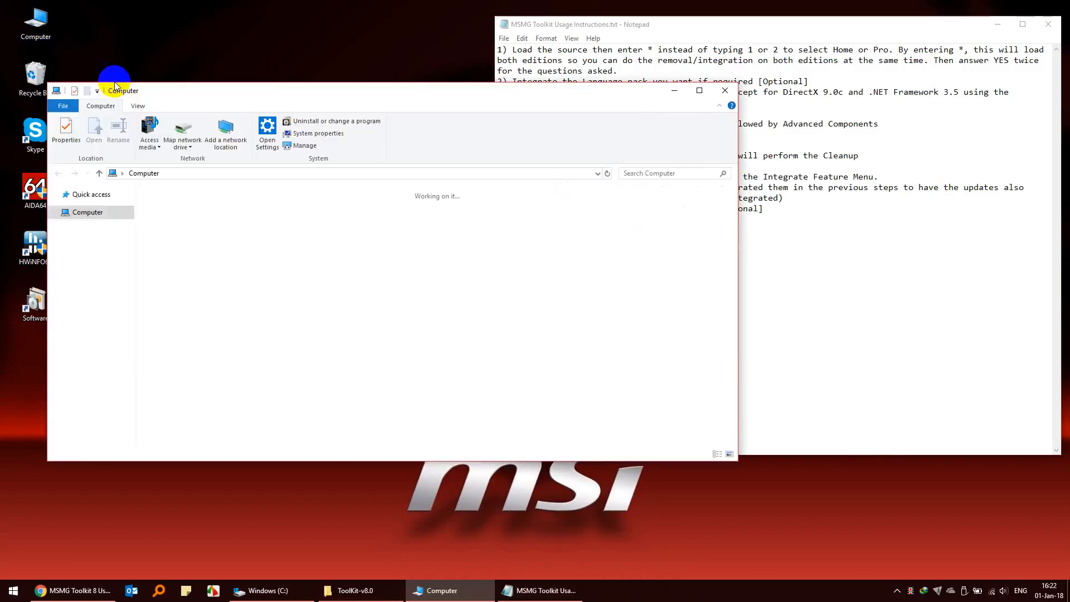
pyautogui.doubleClick(220, 288)
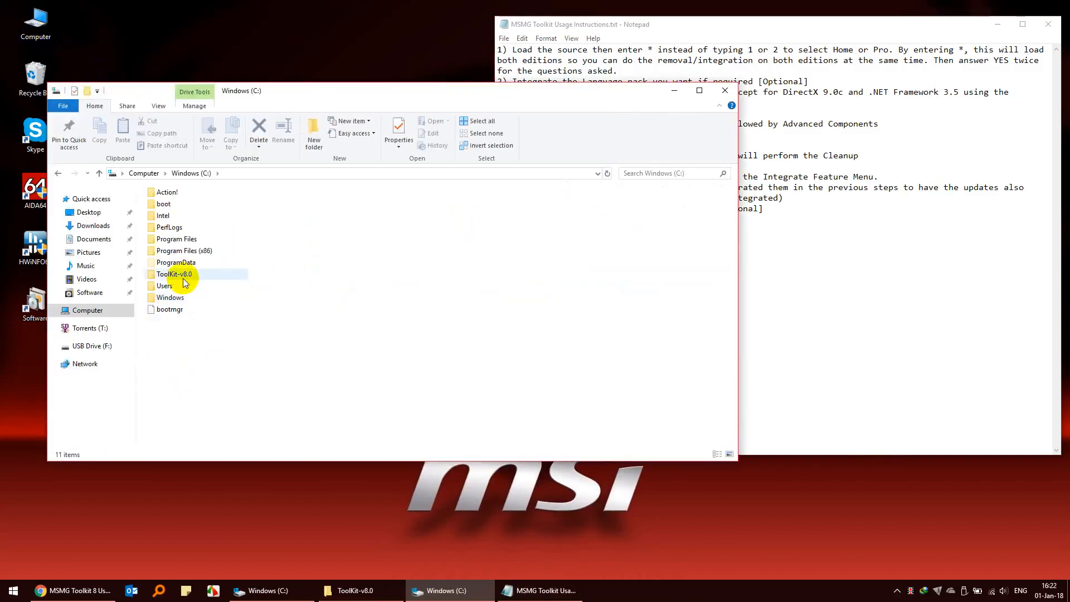
pyautogui.doubleClick(174, 275)
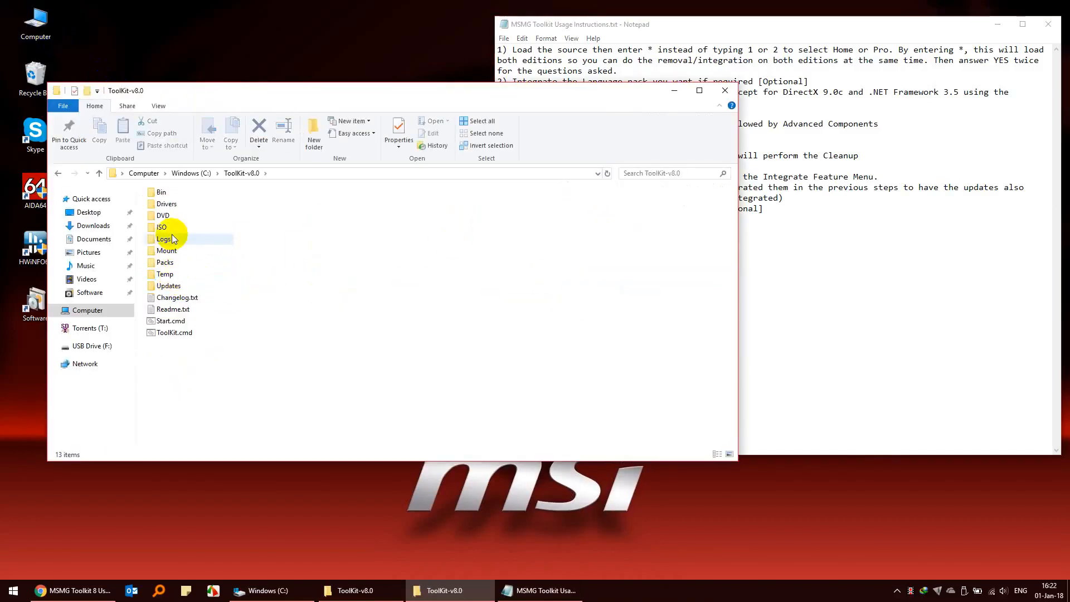
pyautogui.doubleClick(165, 228)
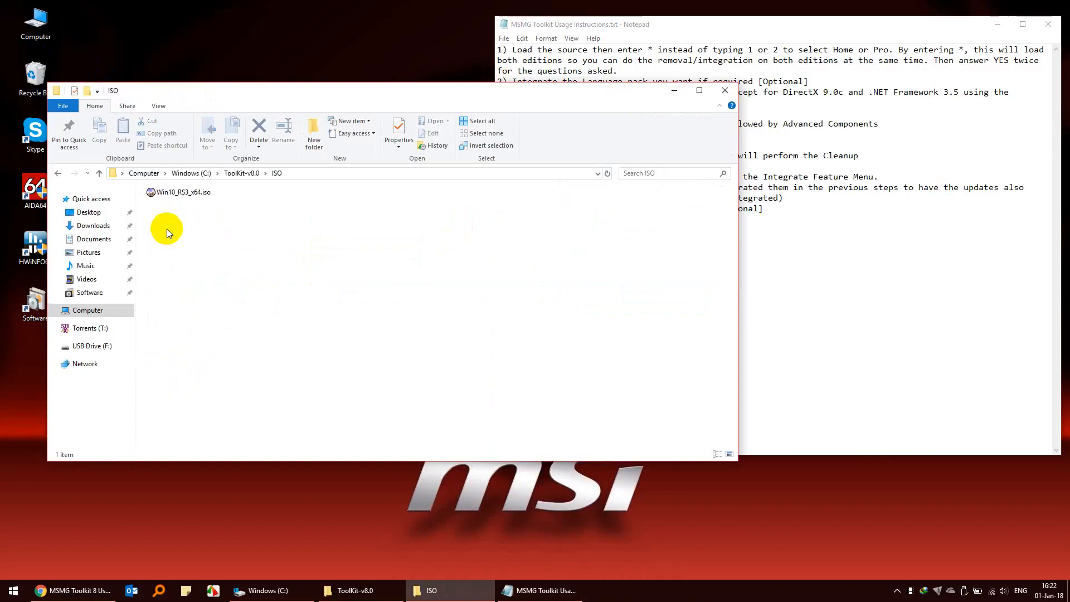
pyautogui.click(179, 193)
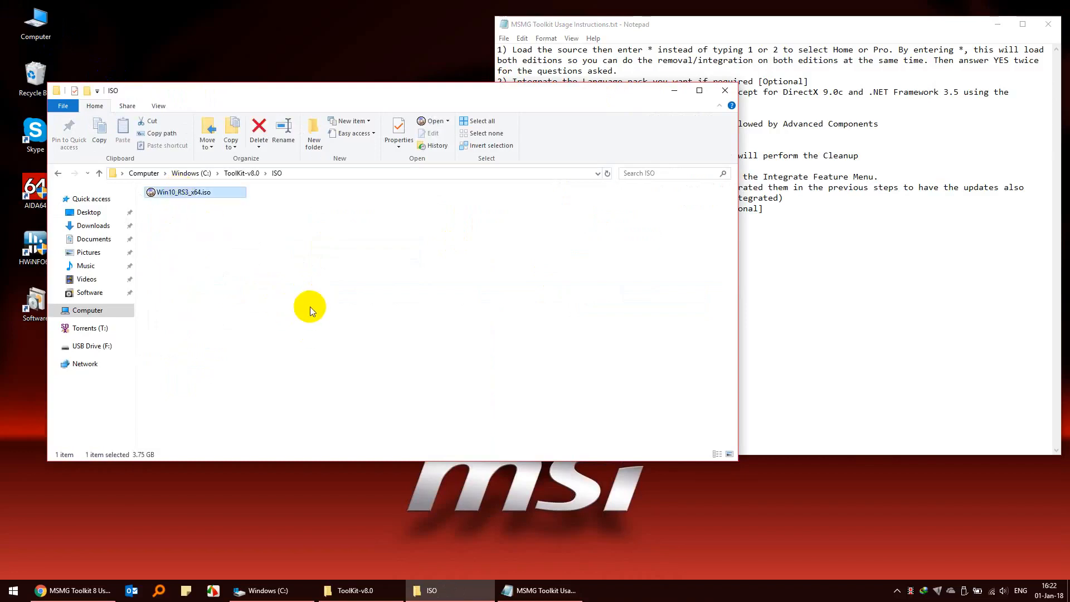